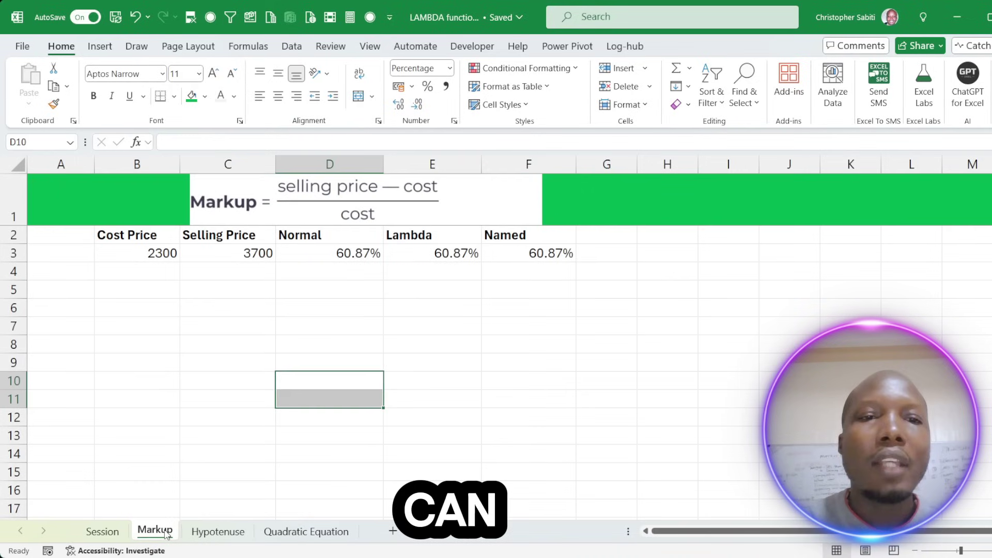
# - Enter the formula =PERMARKUP(B3,C3) in cell E4 to test the named markup function
pyautogui.click(207, 356)
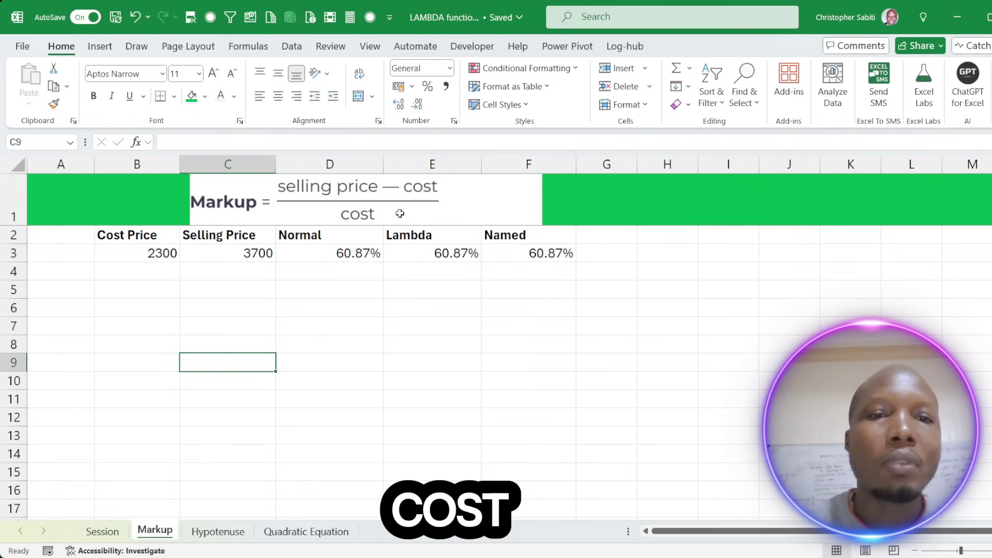
pyautogui.click(349, 269)
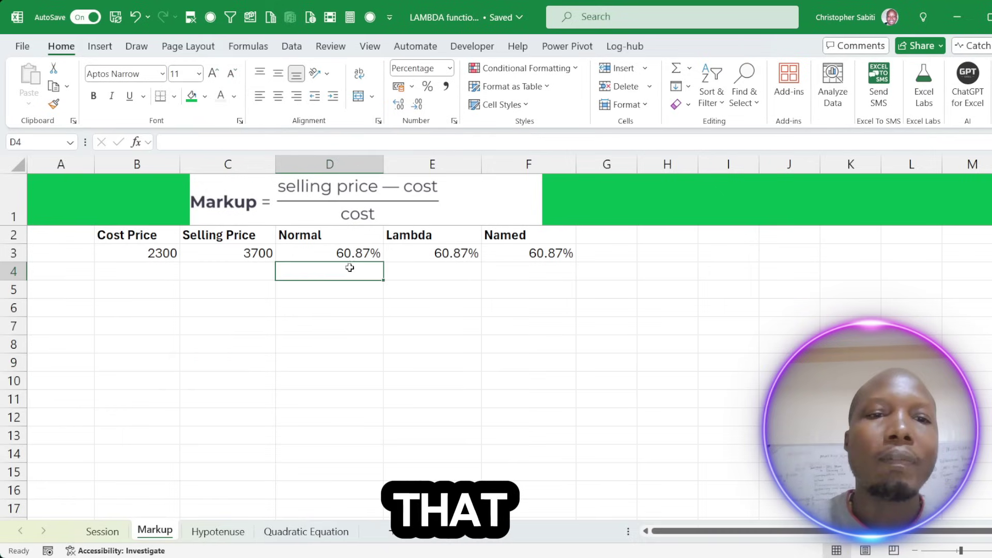
pyautogui.click(443, 278)
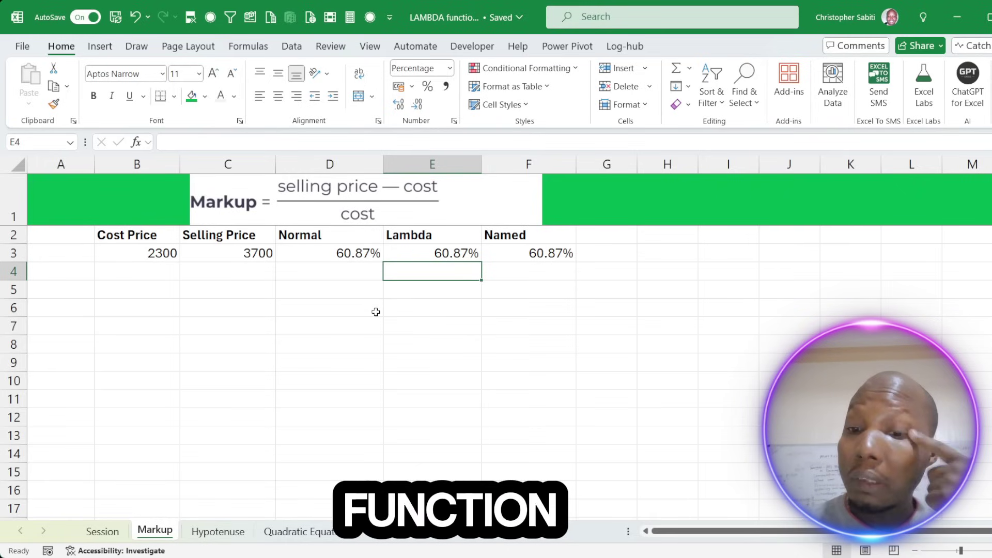
pyautogui.write('=')
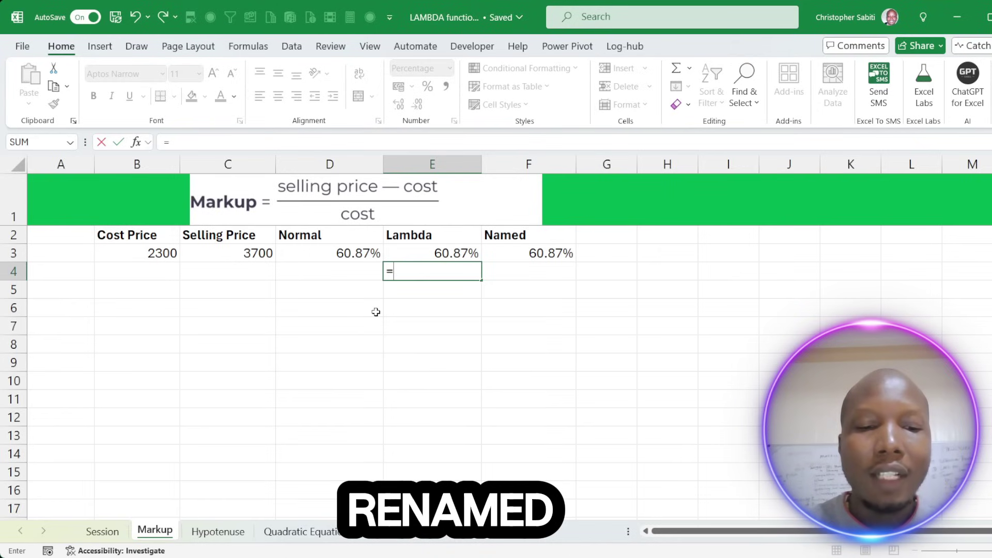
pyautogui.write('per')
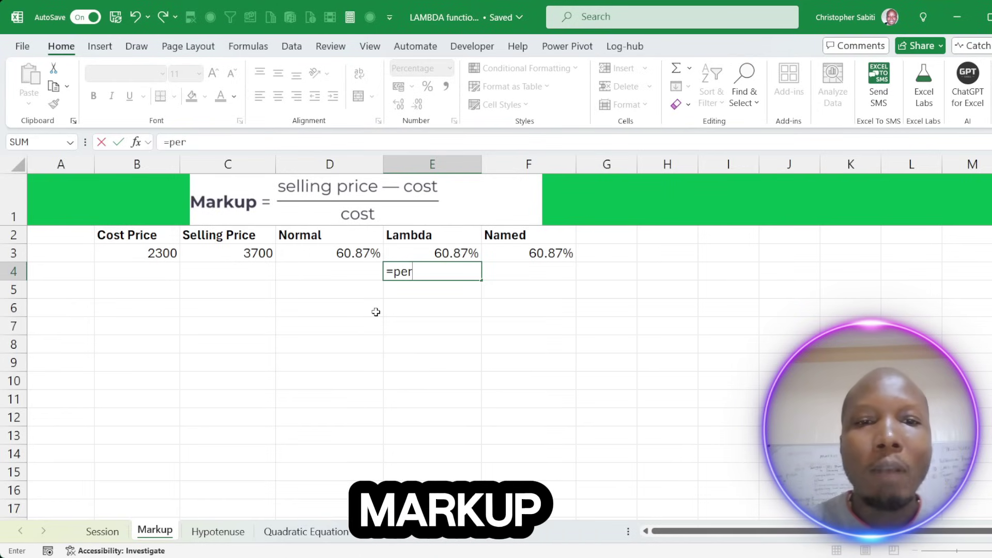
pyautogui.write('m')
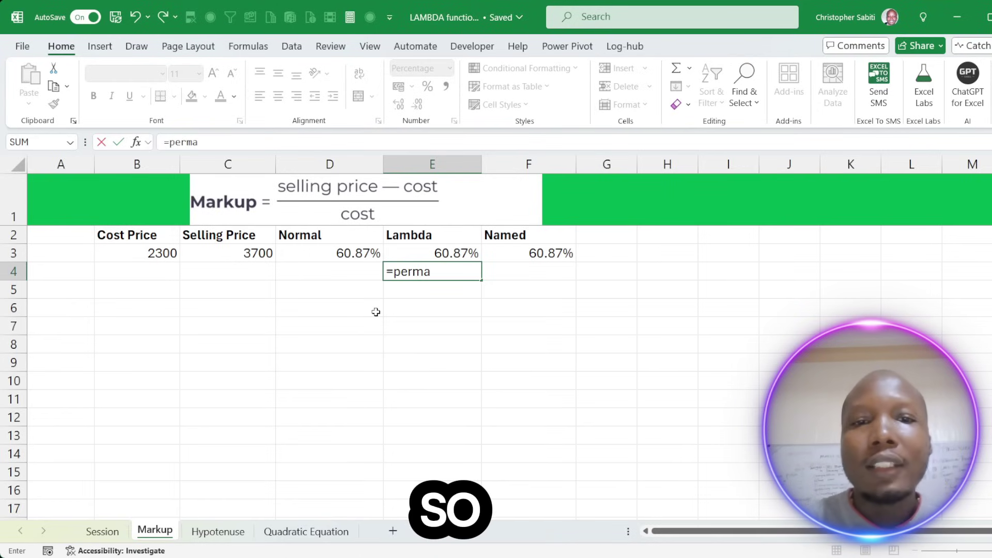
pyautogui.write('a')
pyautogui.press('Tab')
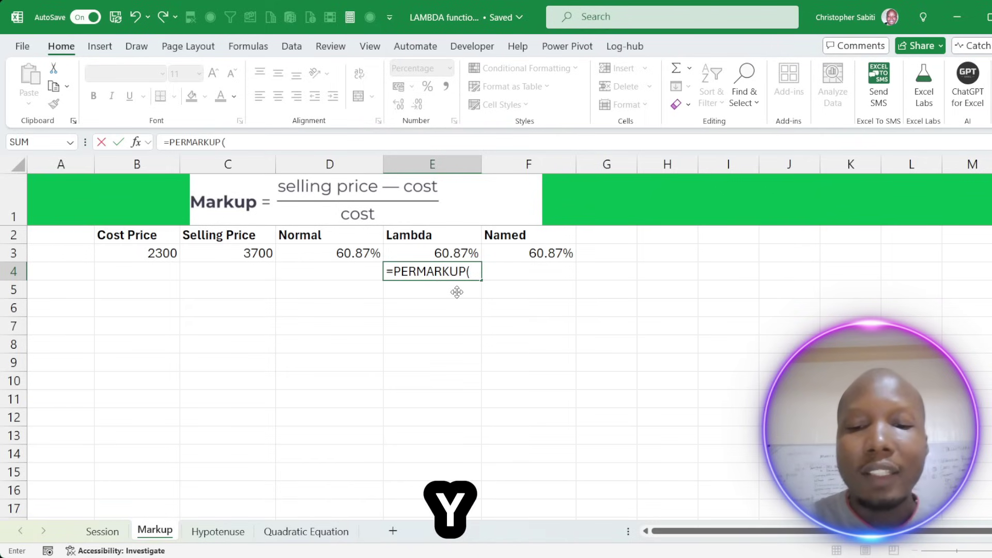
pyautogui.click(161, 253)
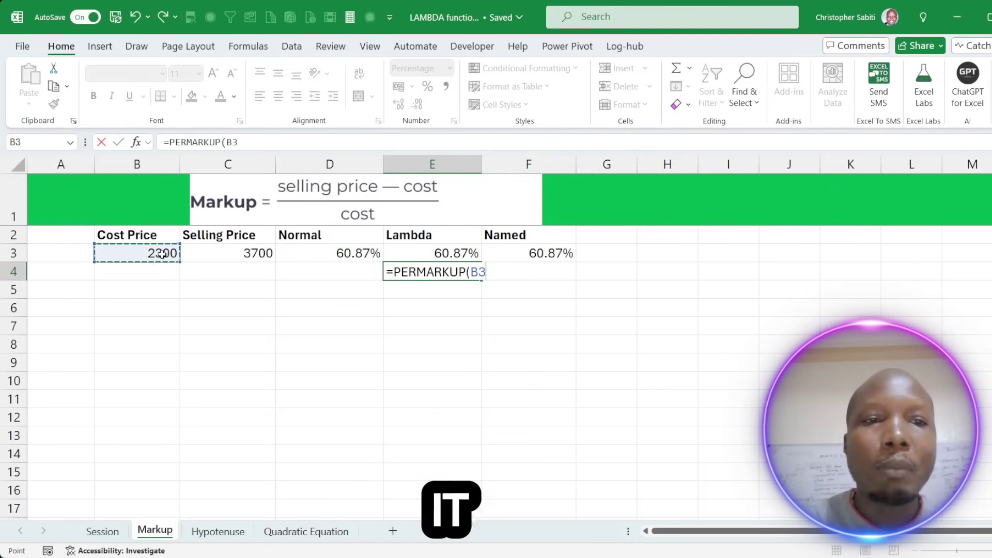
pyautogui.write(',')
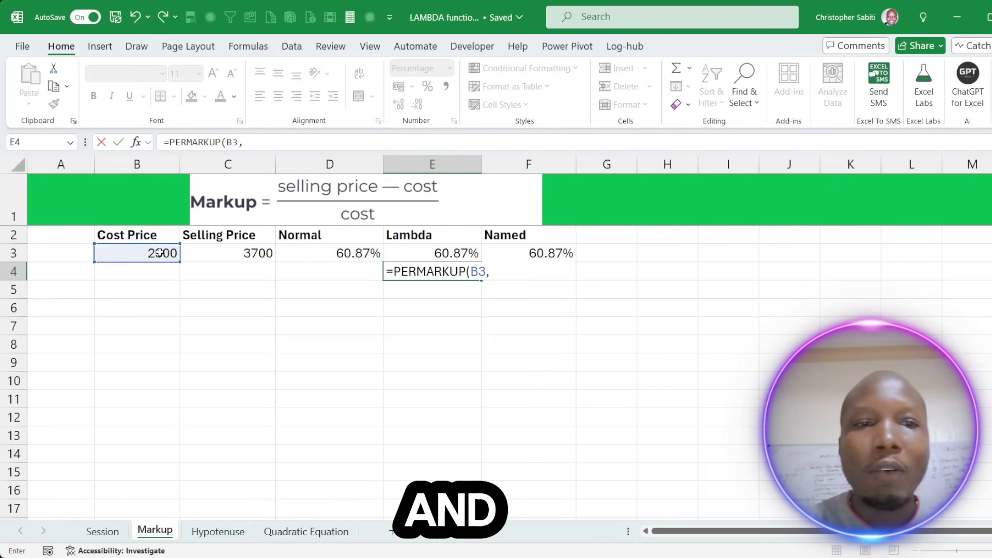
pyautogui.click(215, 253)
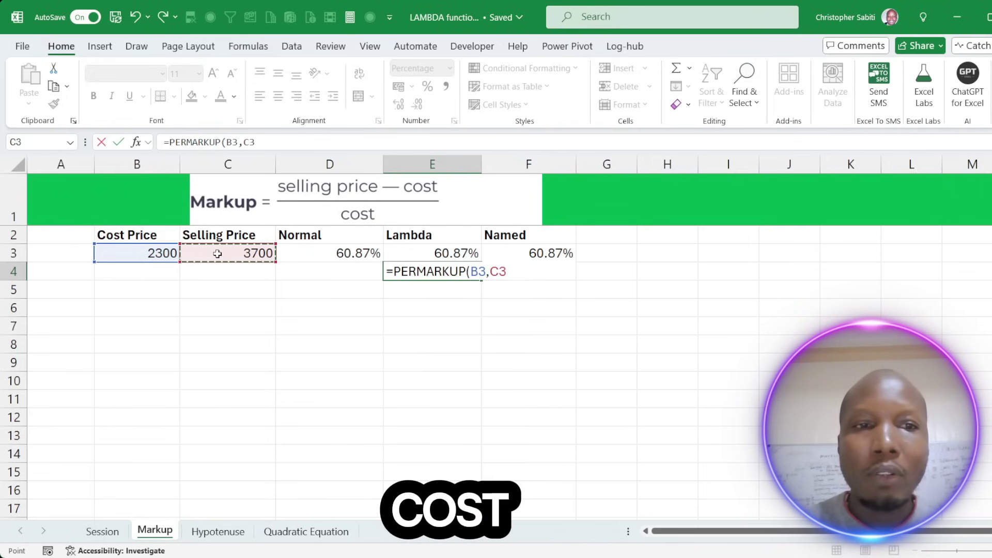
pyautogui.press('Return')
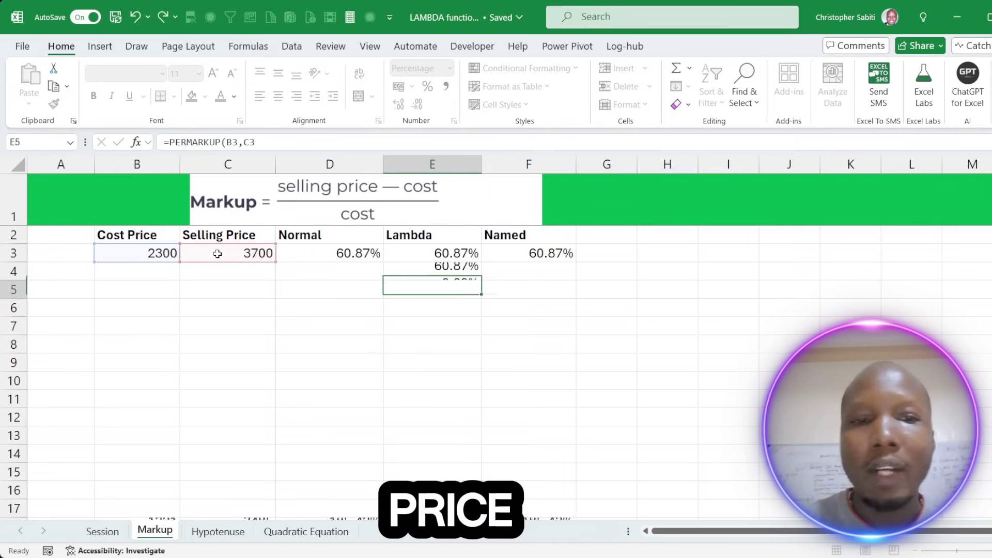
# - Review the PERMARKUP formula in E4 and the ordinary markup formula in D3
pyautogui.click(455, 272)
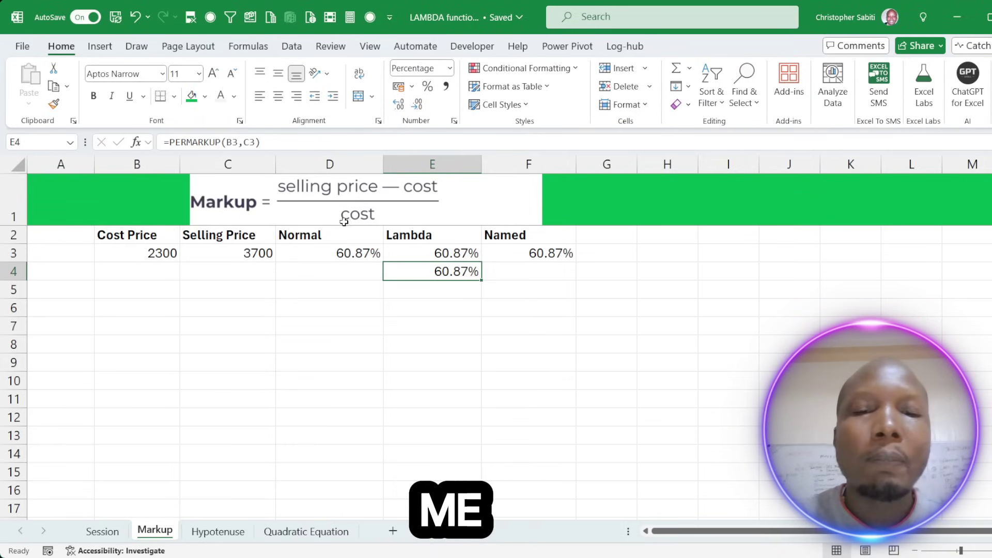
pyautogui.click(364, 255)
pyautogui.press('F2')
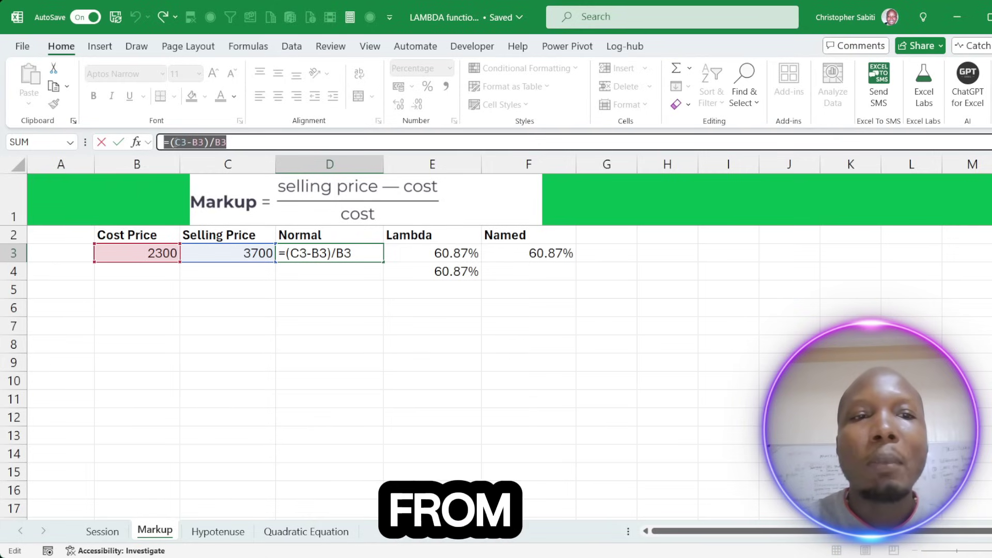
pyautogui.click(176, 141)
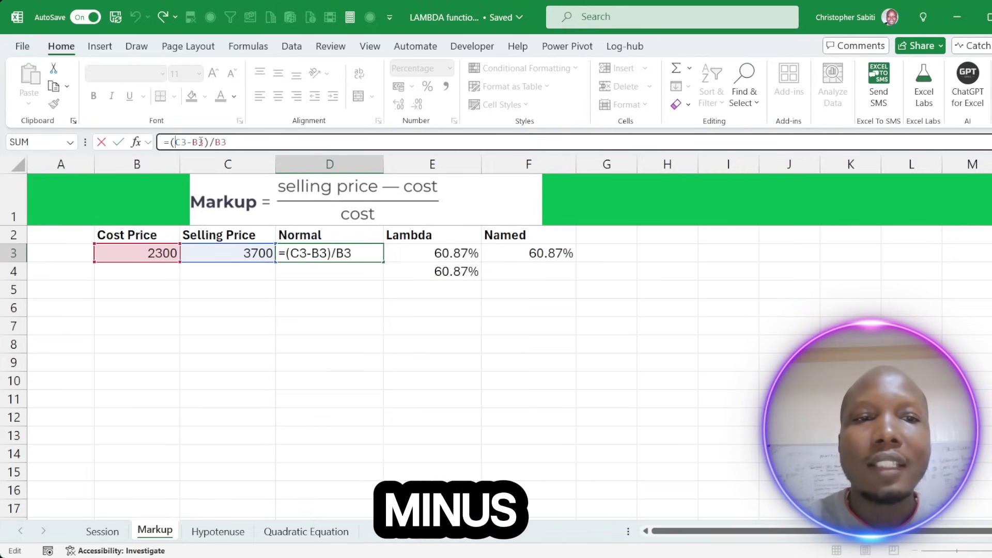
pyautogui.click(199, 141)
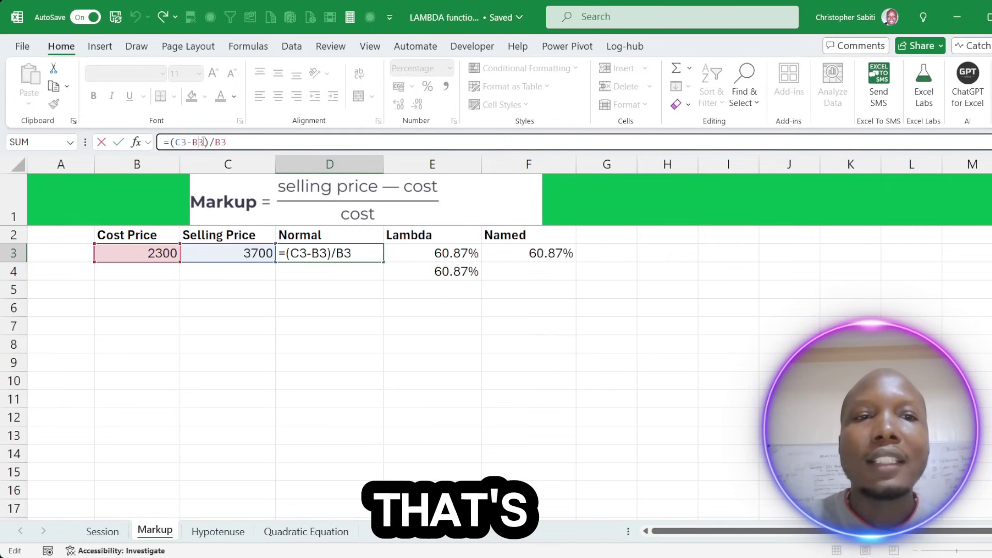
pyautogui.press('Return')
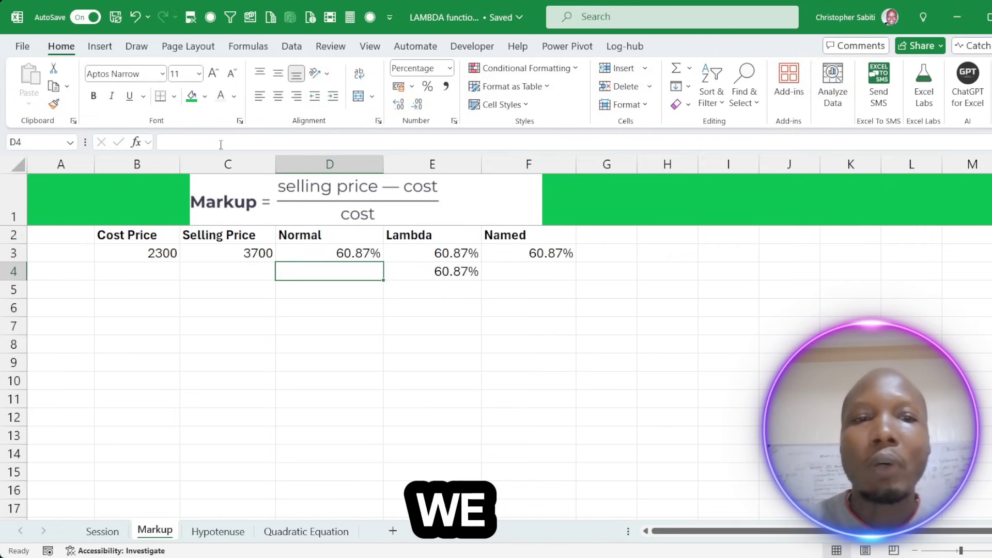
# - Clear the test formula from E4 and the Lambda markup formula from E3
pyautogui.click(558, 381)
pyautogui.click(431, 264)
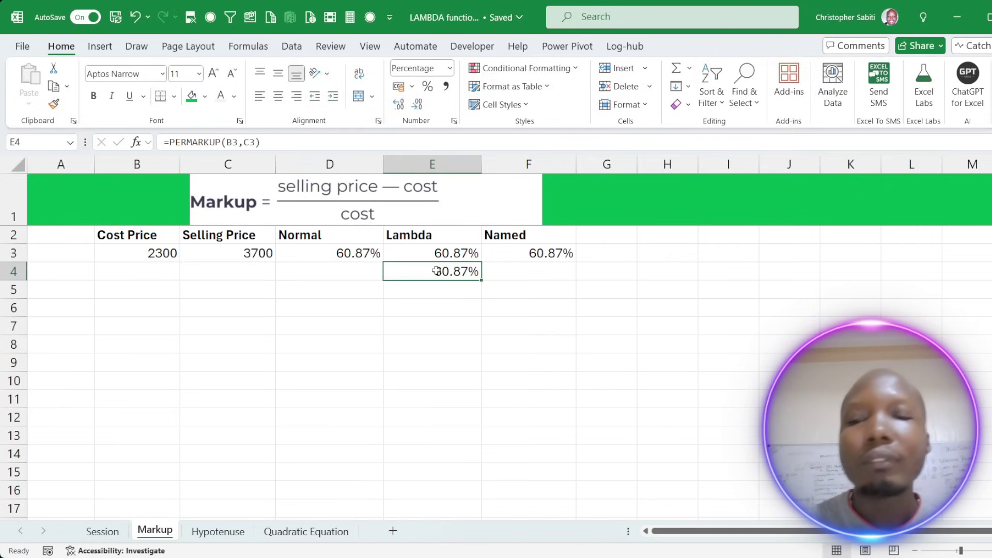
pyautogui.doubleClick(432, 270)
pyautogui.press('Delete')
pyautogui.click(470, 343)
pyautogui.moveTo(435, 249); pyautogui.dragTo(532, 255)
pyautogui.press('BackSpace')
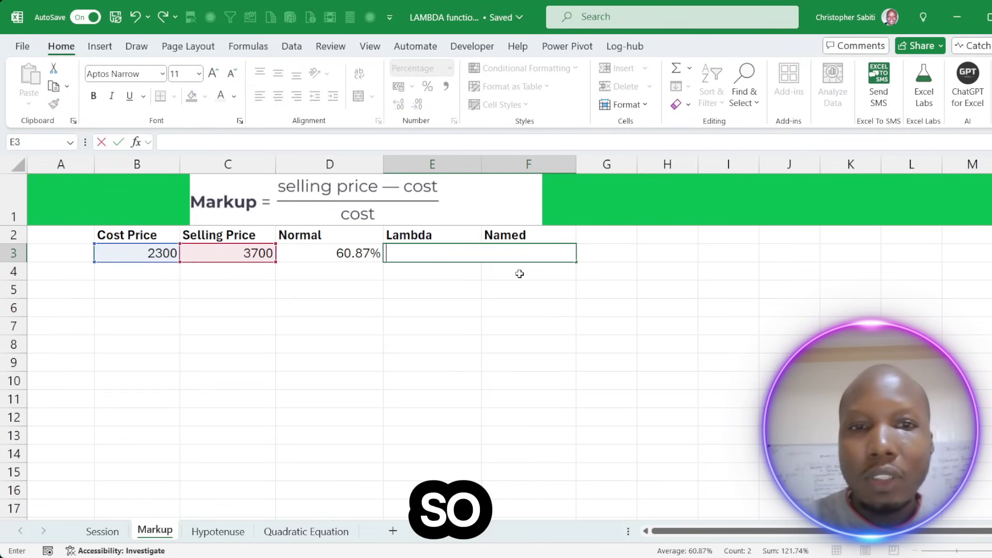
# - Clear the remaining Normal and Named markup results across D3:F4
pyautogui.click(432, 310)
pyautogui.click(340, 253)
pyautogui.moveTo(340, 253); pyautogui.dragTo(524, 263)
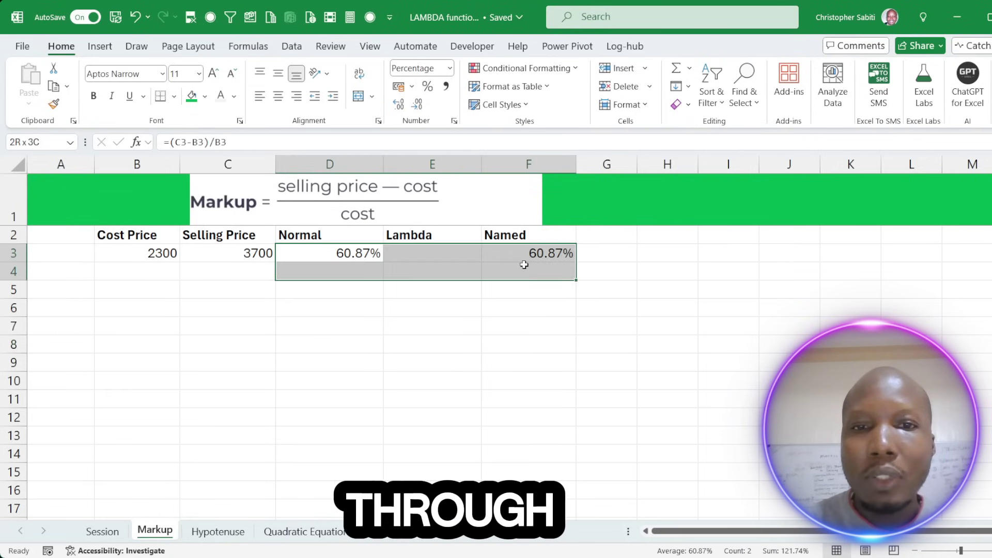
pyautogui.press('BackSpace')
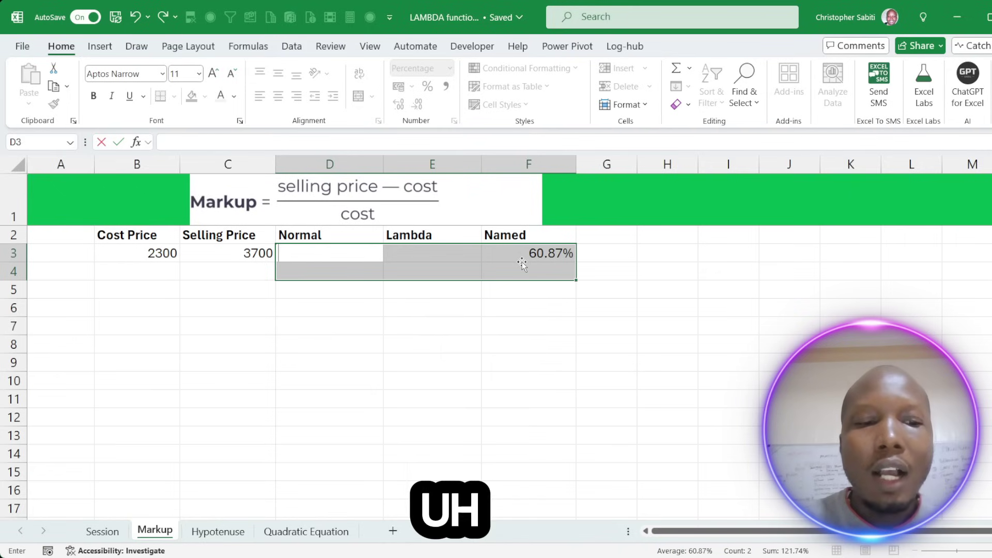
pyautogui.press('Escape')
pyautogui.press('Delete')
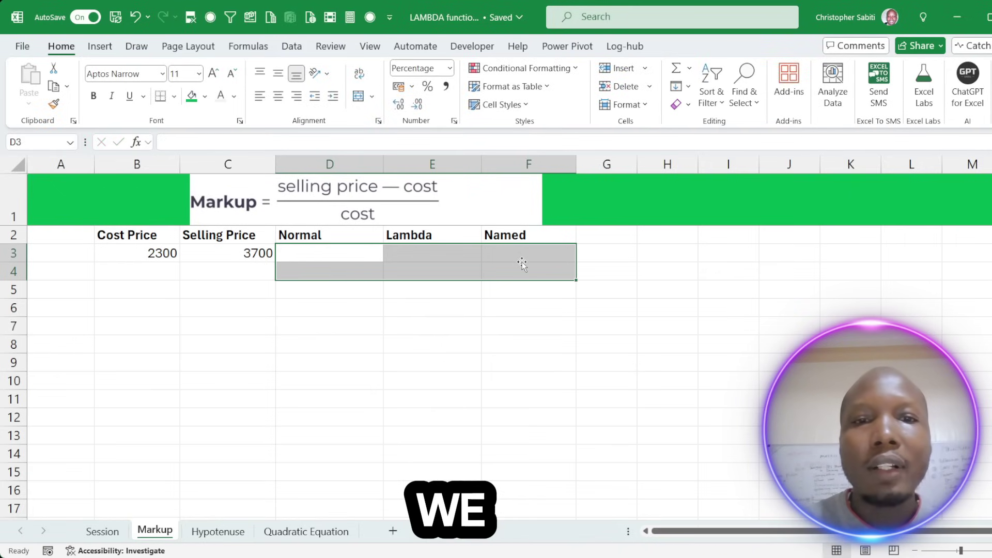
pyautogui.click(568, 381)
# - Calculate the markup under Normal in D3 with the formula =(C3-B3)/B3
pyautogui.click(310, 253)
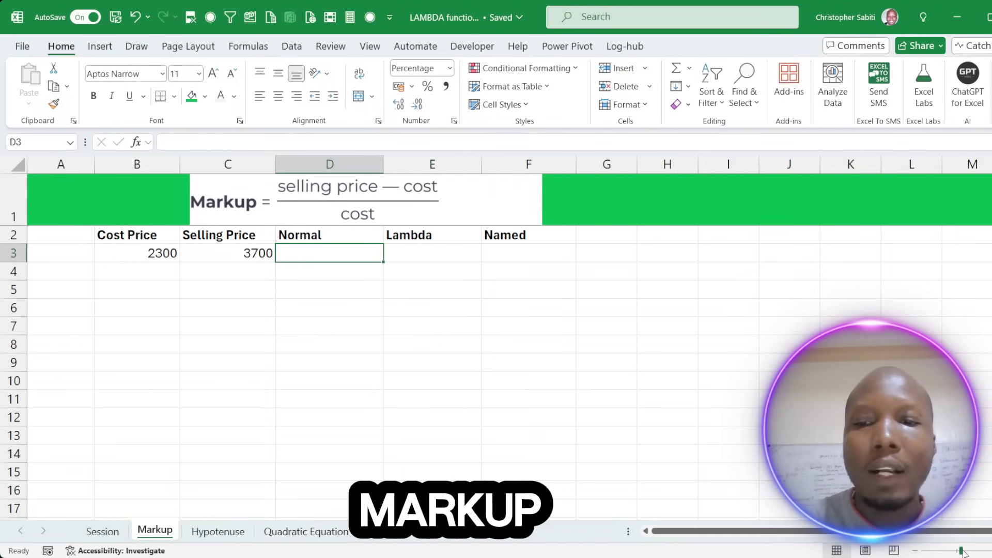
pyautogui.scroll(5, 496, 336)
pyautogui.scroll(-2, 557, 466)
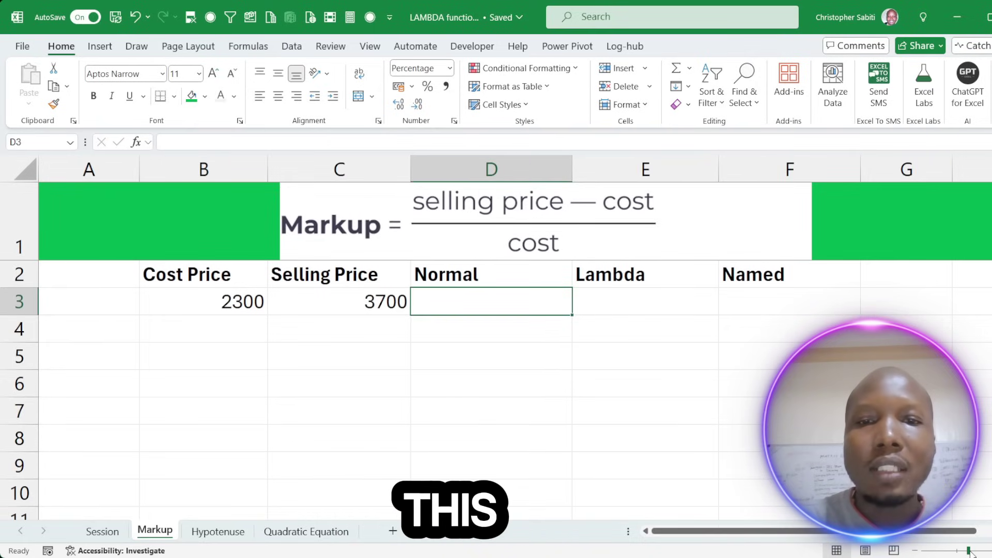
pyautogui.click(432, 385)
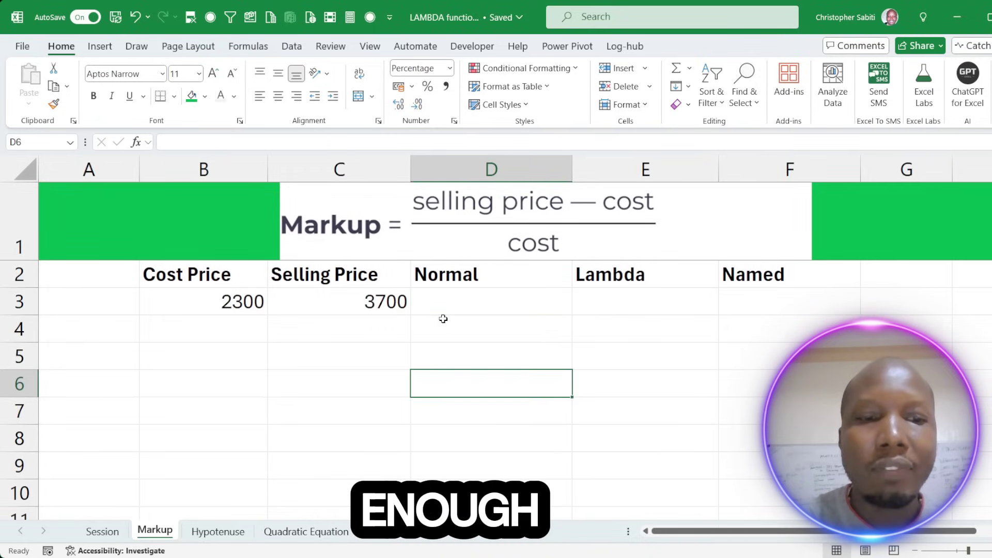
pyautogui.click(477, 305)
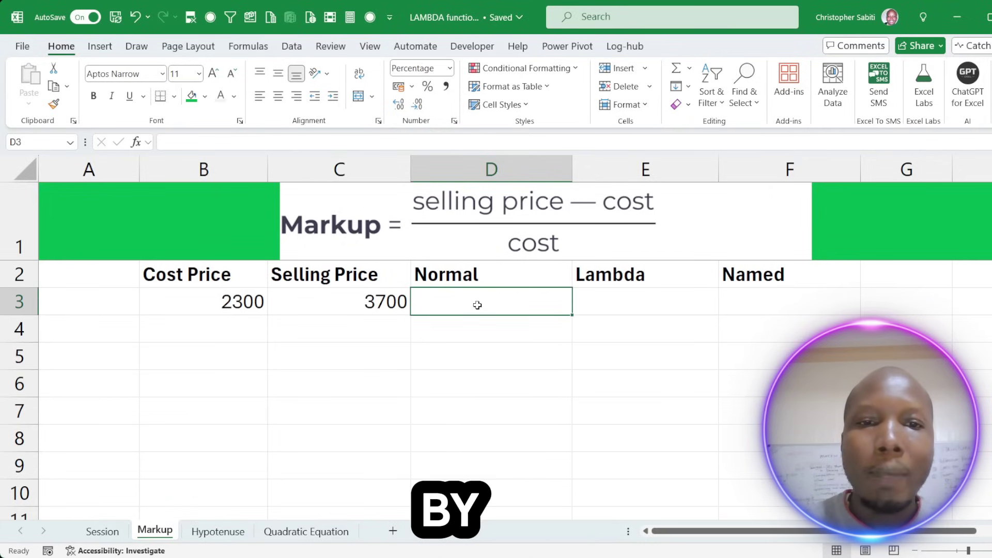
pyautogui.write('=')
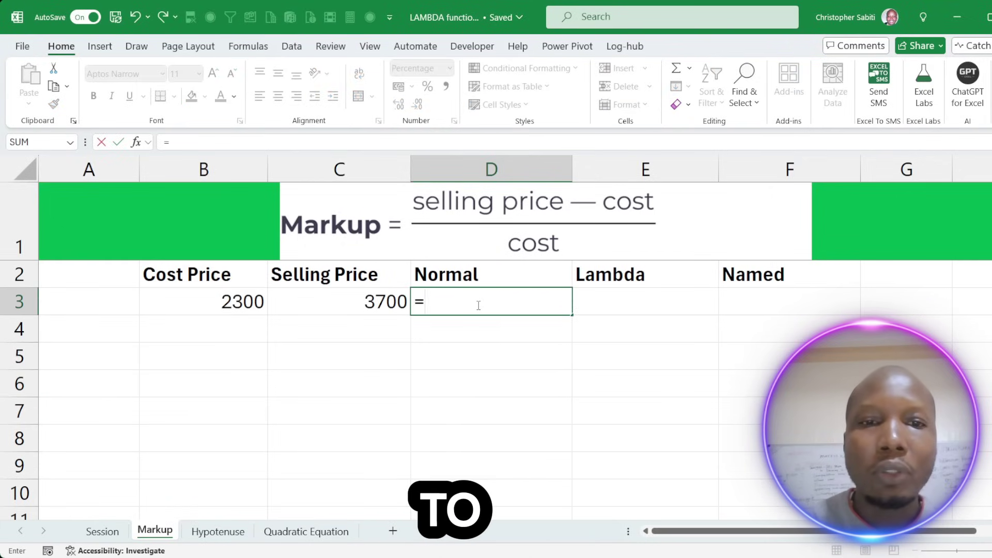
pyautogui.write('(')
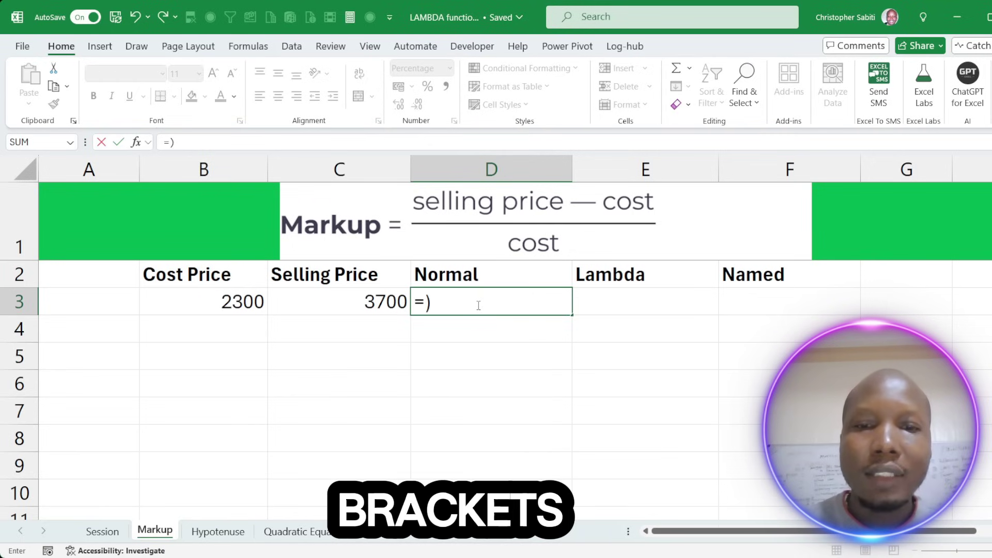
pyautogui.press('BackSpace')
pyautogui.write('(')
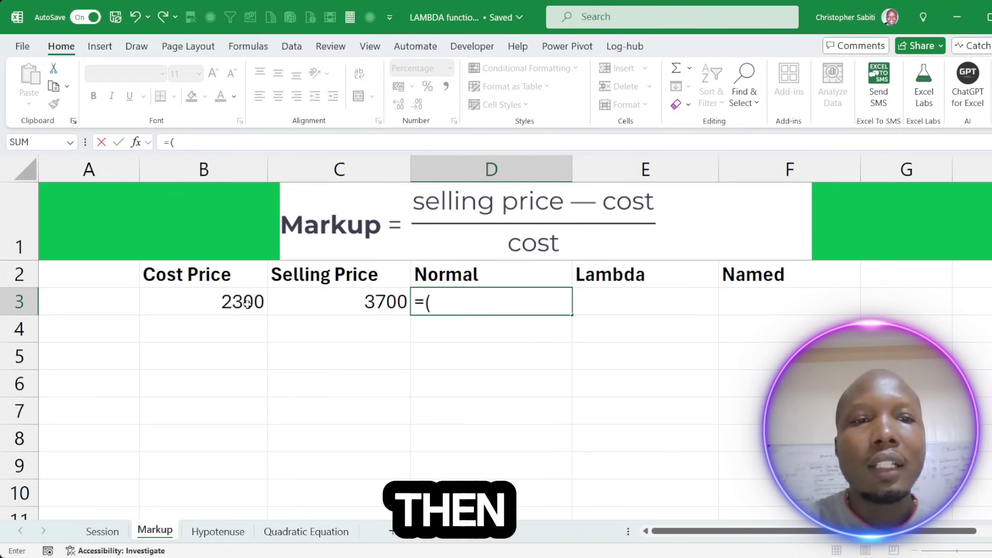
pyautogui.click(333, 305)
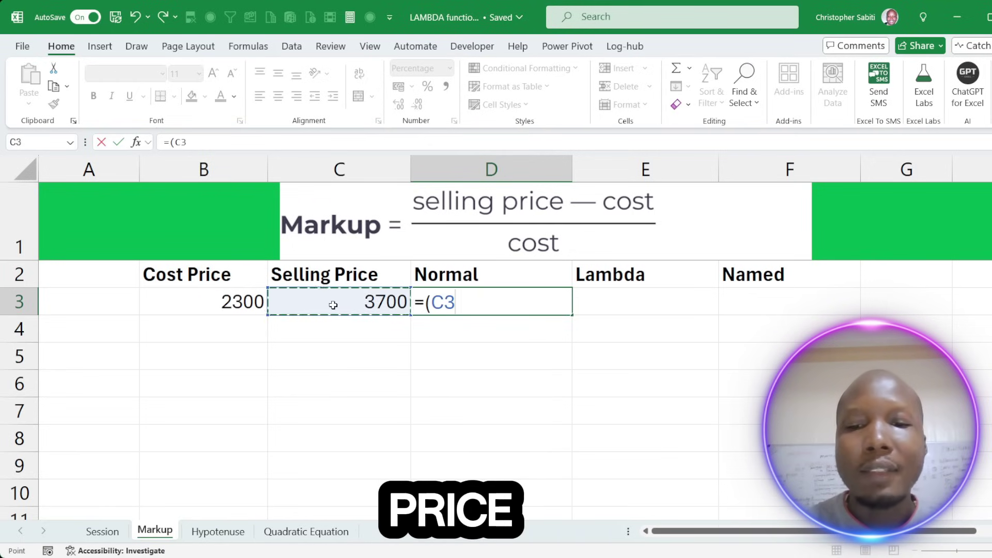
pyautogui.write('-')
pyautogui.click(257, 307)
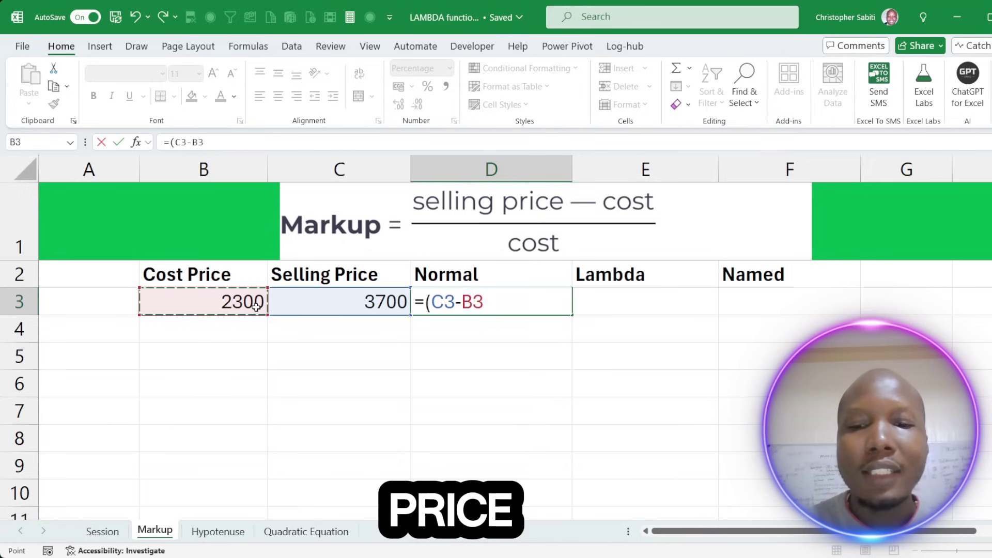
pyautogui.write(')/')
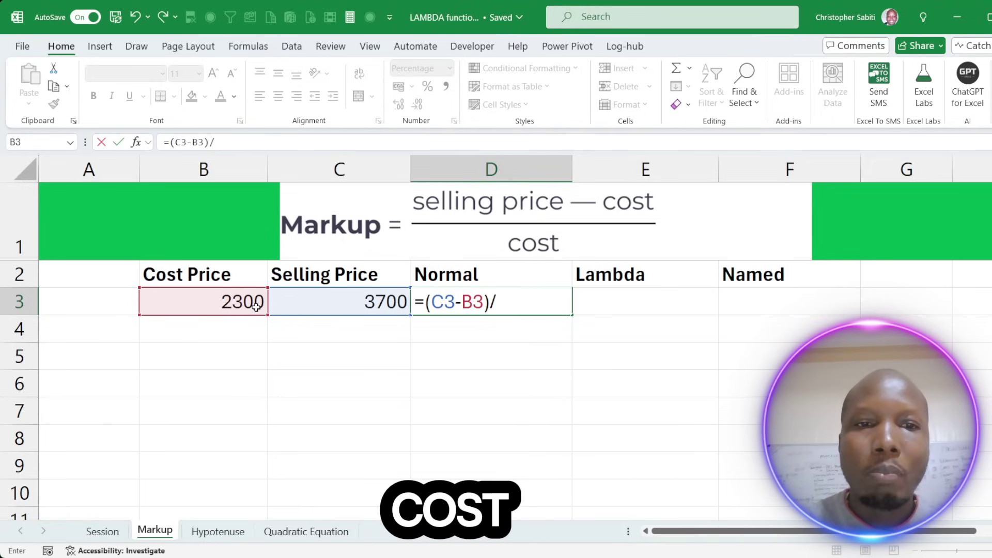
pyautogui.click(242, 305)
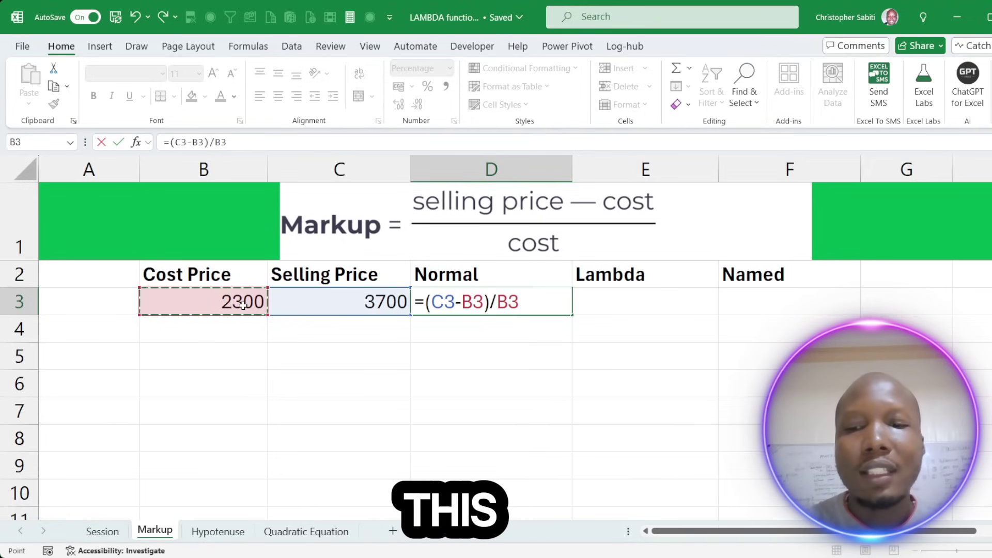
pyautogui.press('Return')
# - Change the number format of the Normal markup result in D3 to General
pyautogui.click(540, 305)
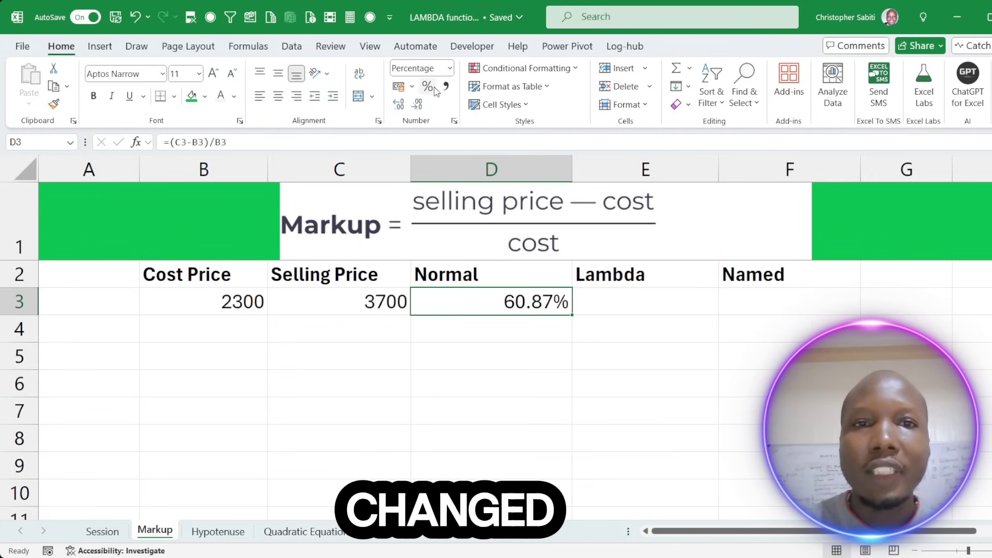
pyautogui.click(450, 72)
pyautogui.write('General')
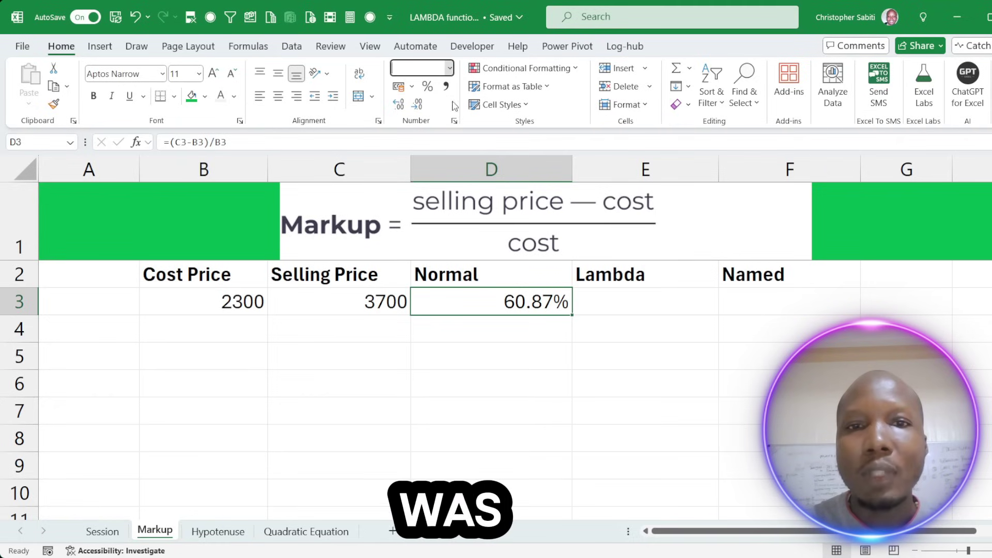
pyautogui.press('Return')
pyautogui.click(532, 355)
pyautogui.click(516, 305)
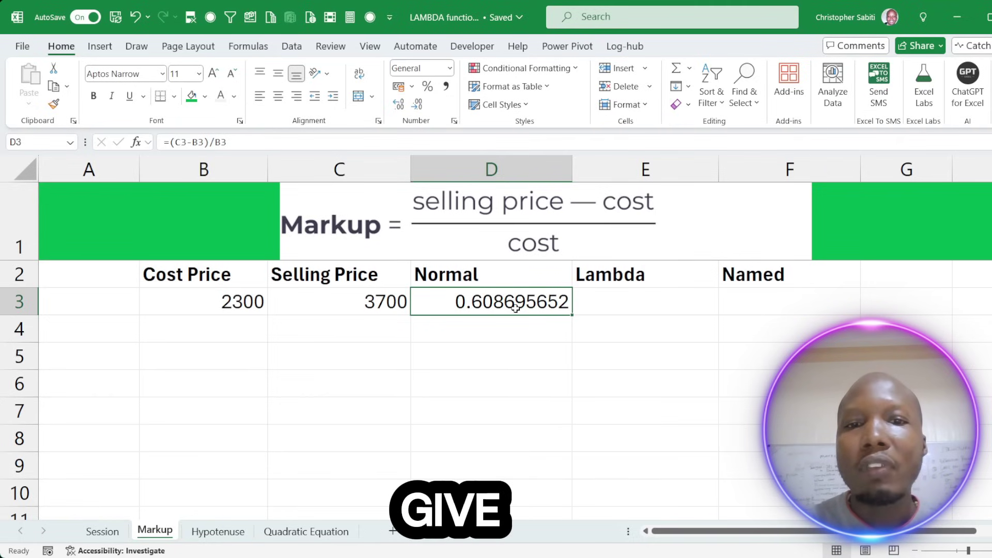
# - Format the Normal markup result in D3 as a percentage with two decimal places
pyautogui.click(447, 71)
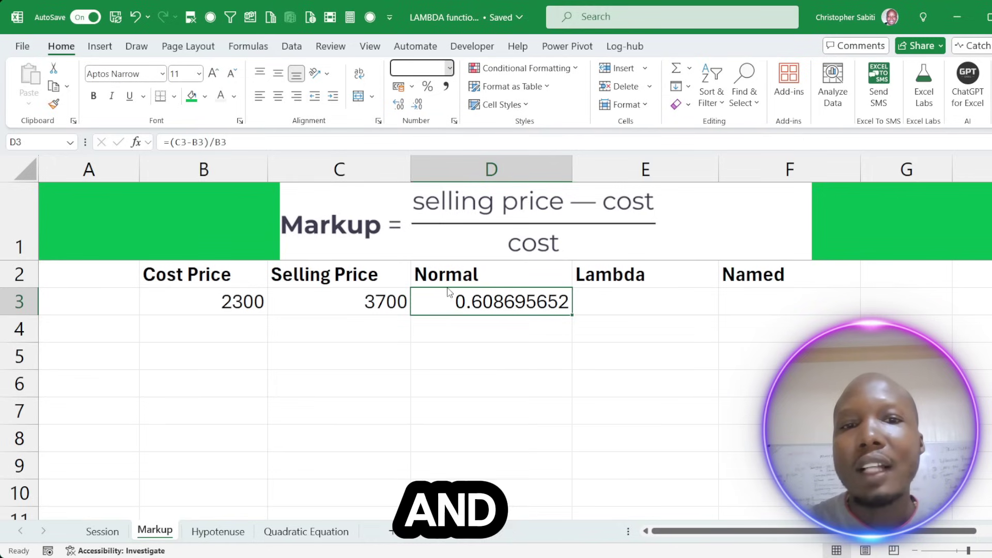
pyautogui.hotkey('ctrl', 'shift', '5')
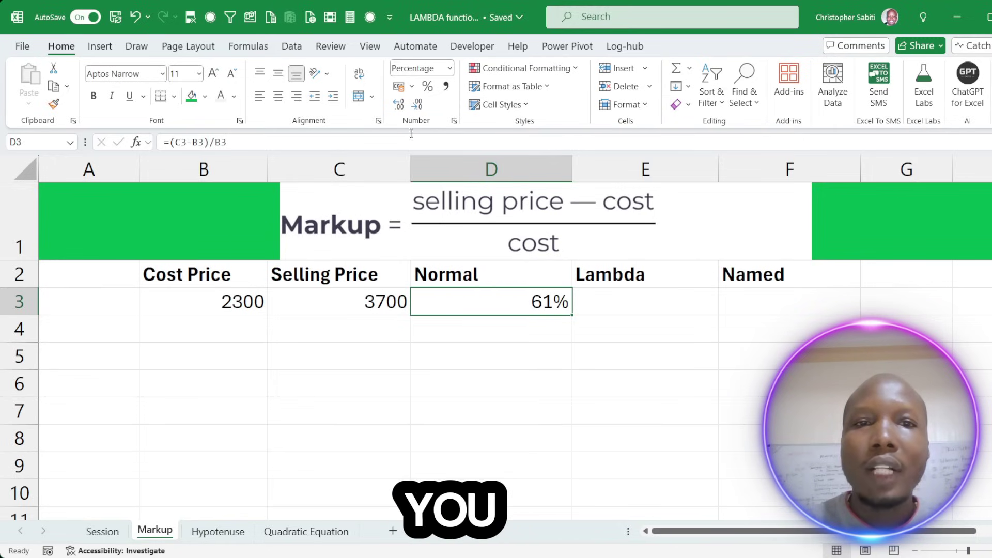
pyautogui.click(401, 105)
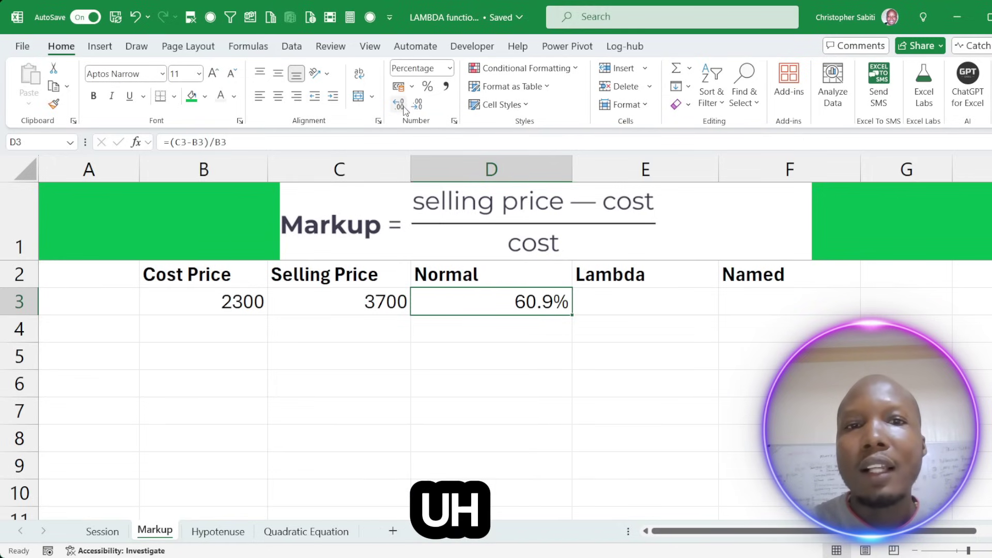
pyautogui.click(401, 105)
pyautogui.click(488, 341)
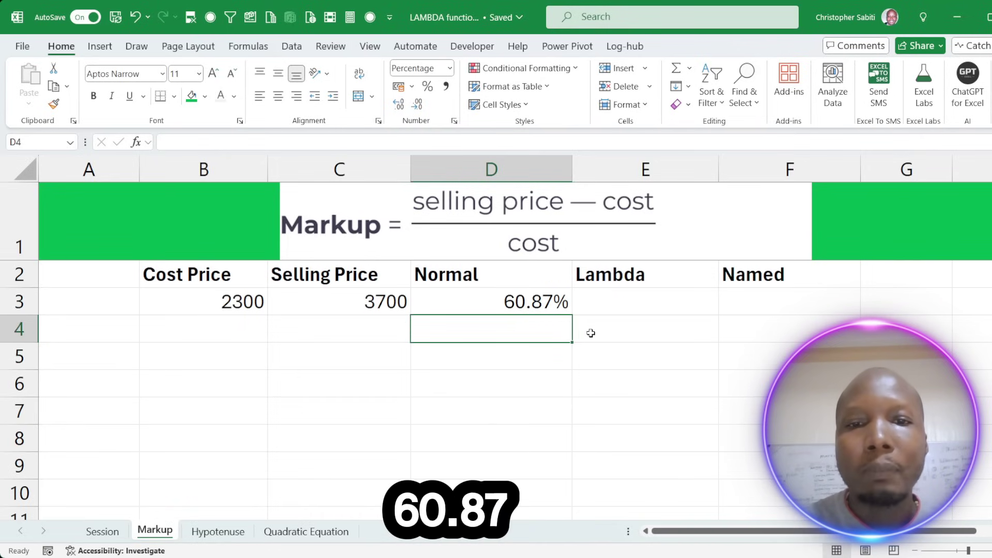
# - Examine the calculation (C3-B3)/B3 inside the Normal markup formula in D3, leaving the formula as it is
pyautogui.click(643, 300)
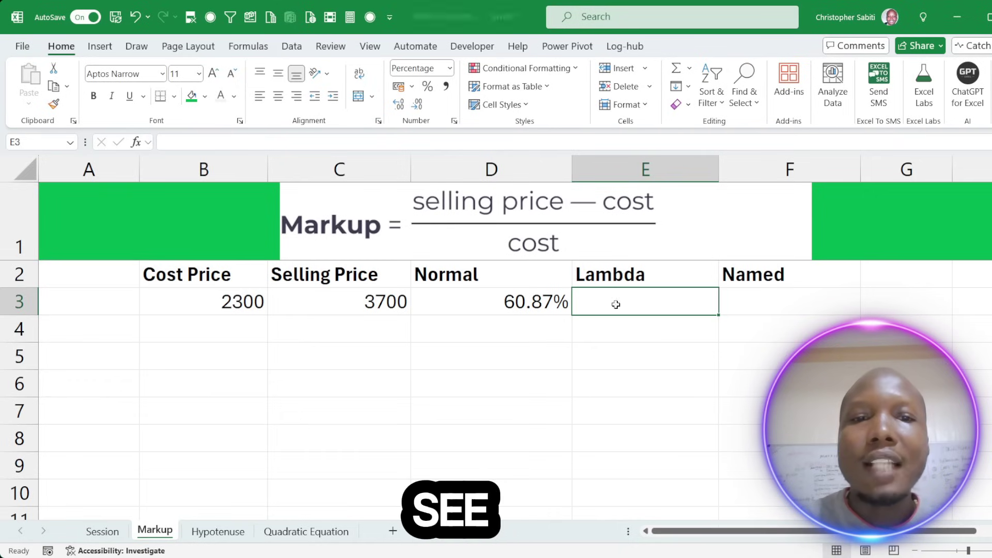
pyautogui.click(554, 302)
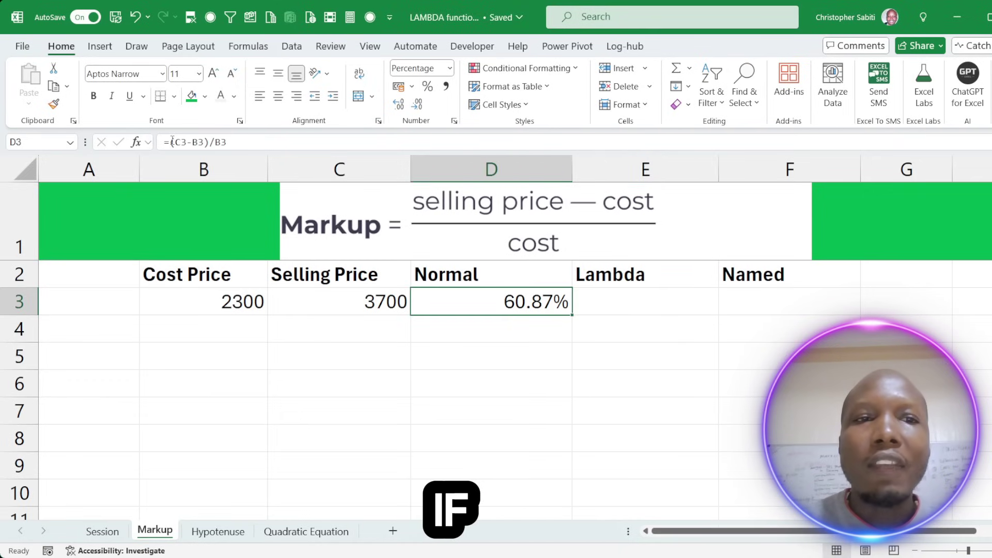
pyautogui.moveTo(172, 140); pyautogui.dragTo(230, 140)
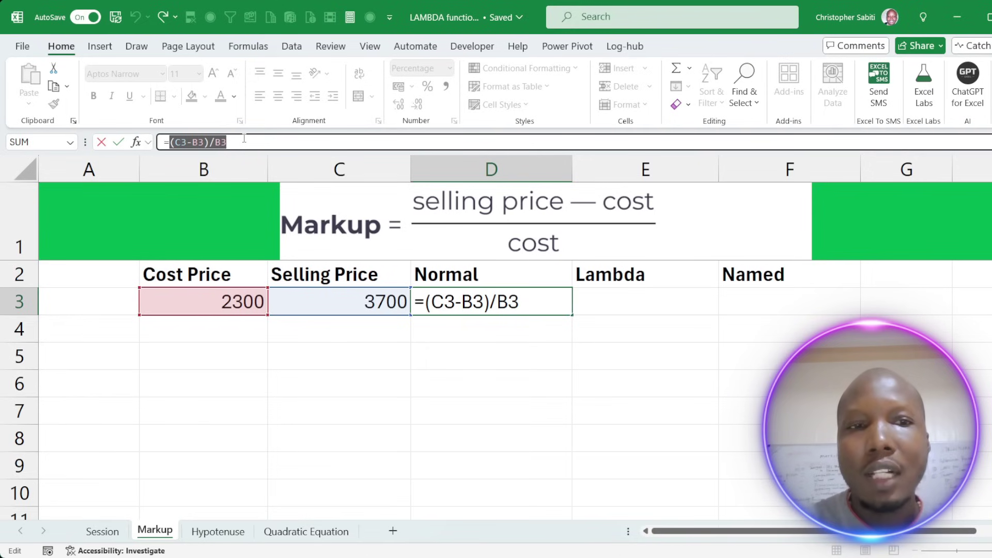
pyautogui.hotkey('ctrl', 'Return')
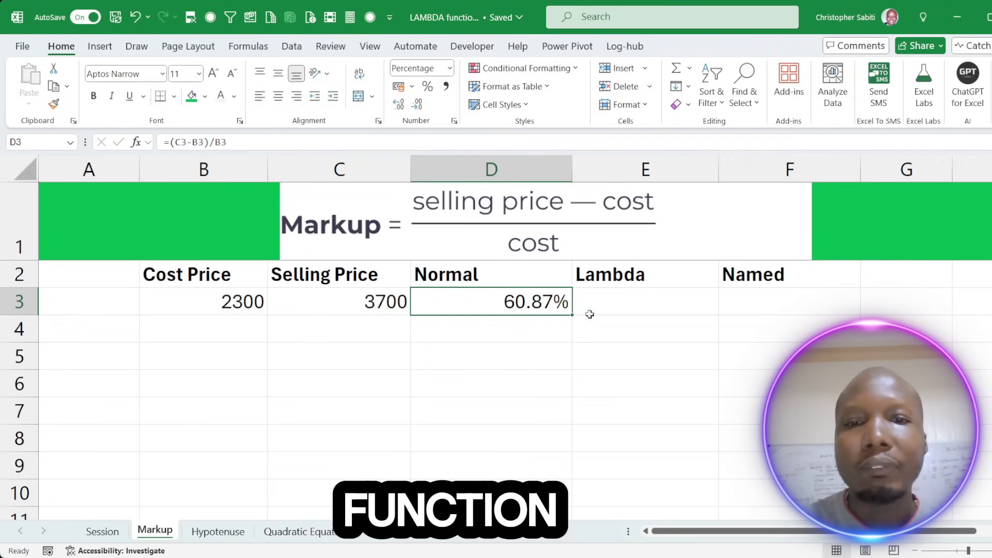
# - Start a LAMBDA formula under Lambda in E3 with x and y as its parameters
pyautogui.click(603, 306)
pyautogui.write('=')
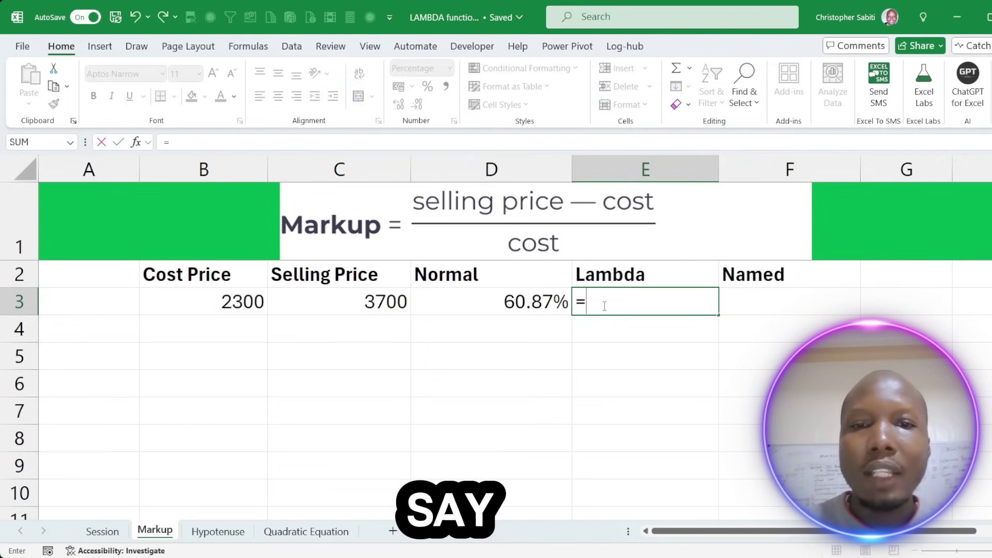
pyautogui.write('la')
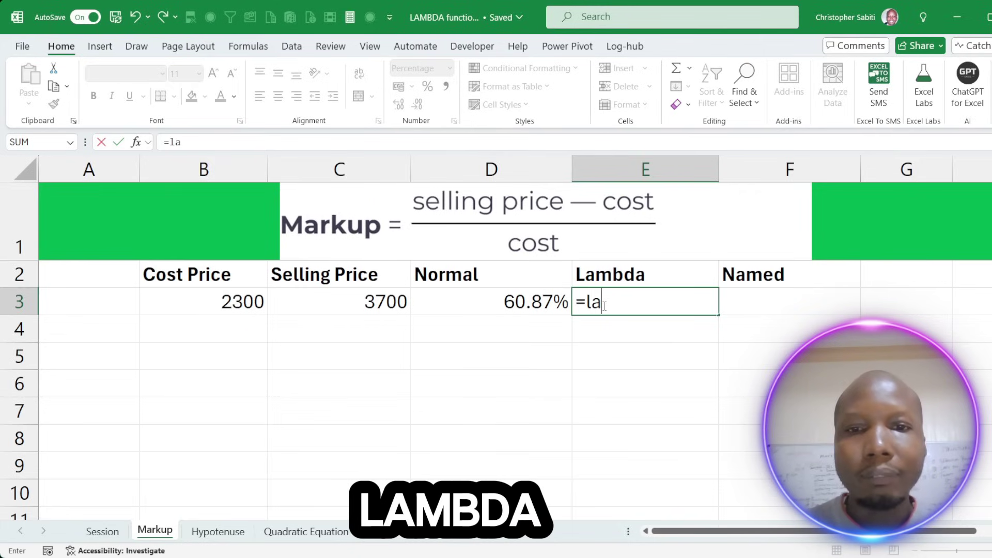
pyautogui.hscroll(1, 704, 537)
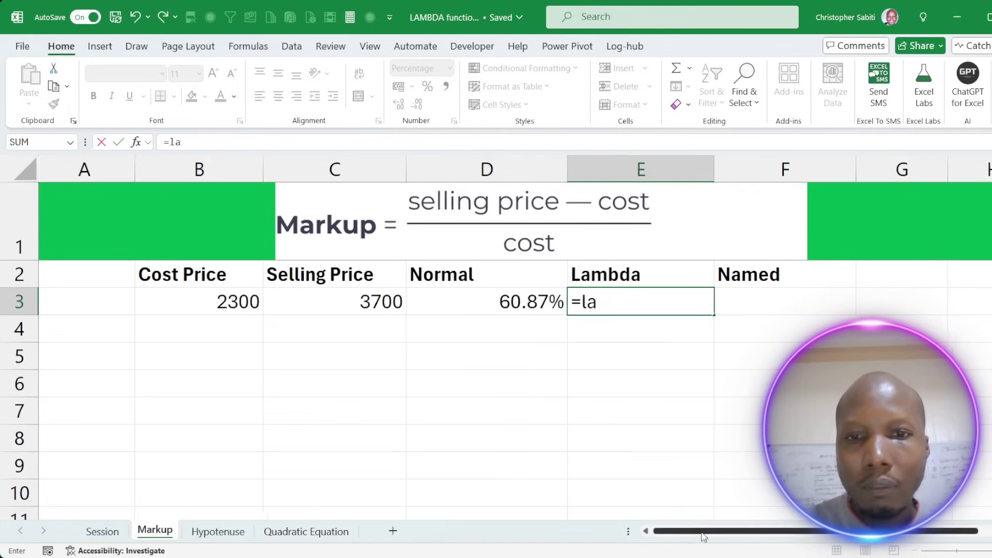
pyautogui.hscroll(1, 704, 538)
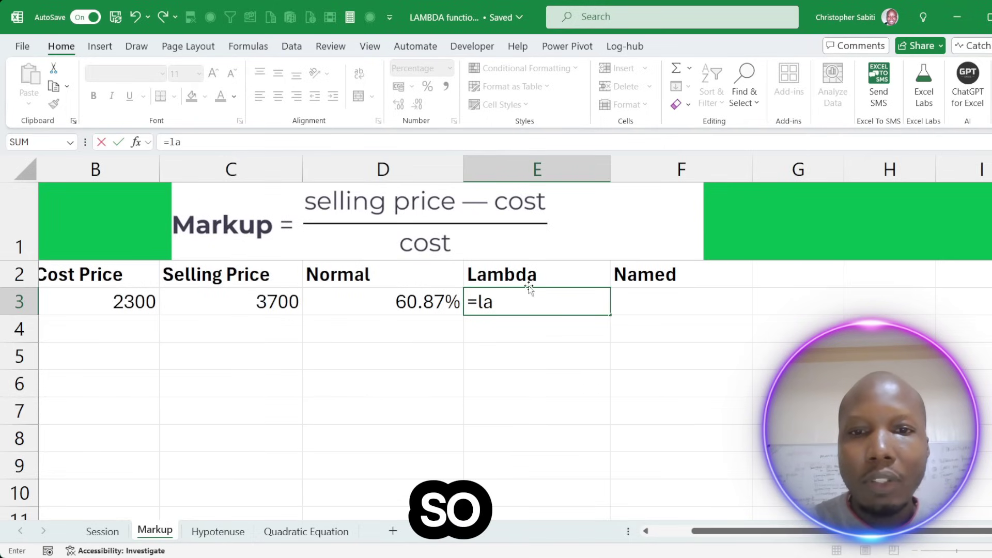
pyautogui.press('Tab')
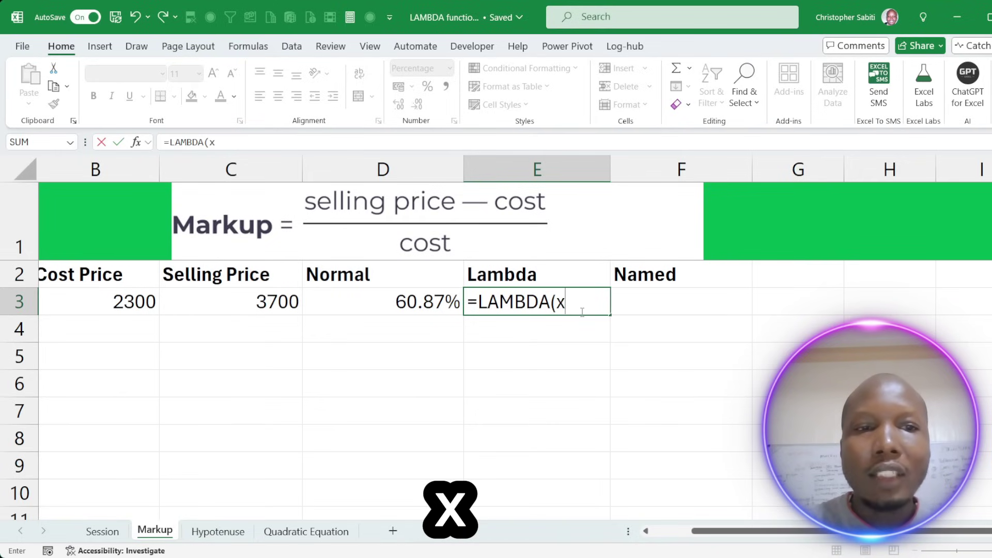
pyautogui.write(',')
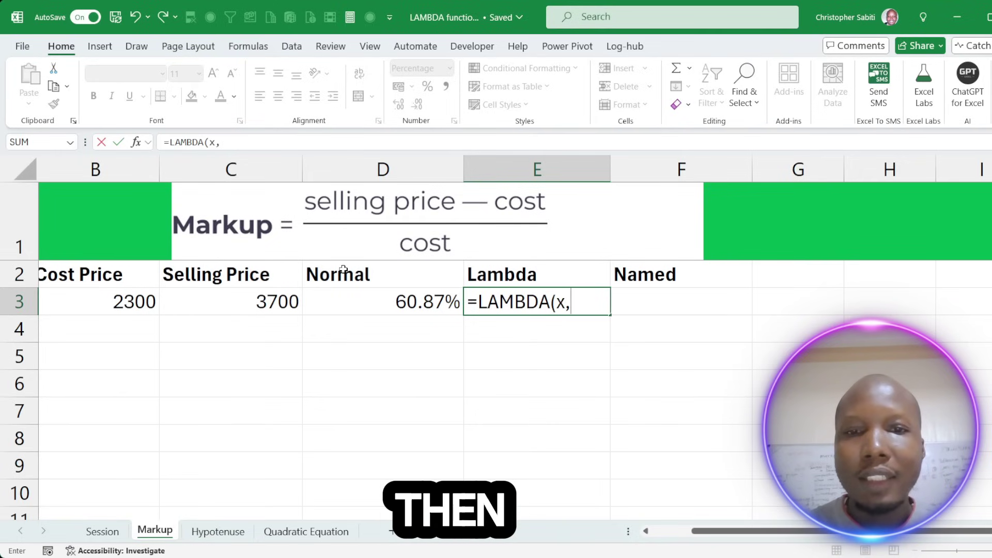
pyautogui.write('y')
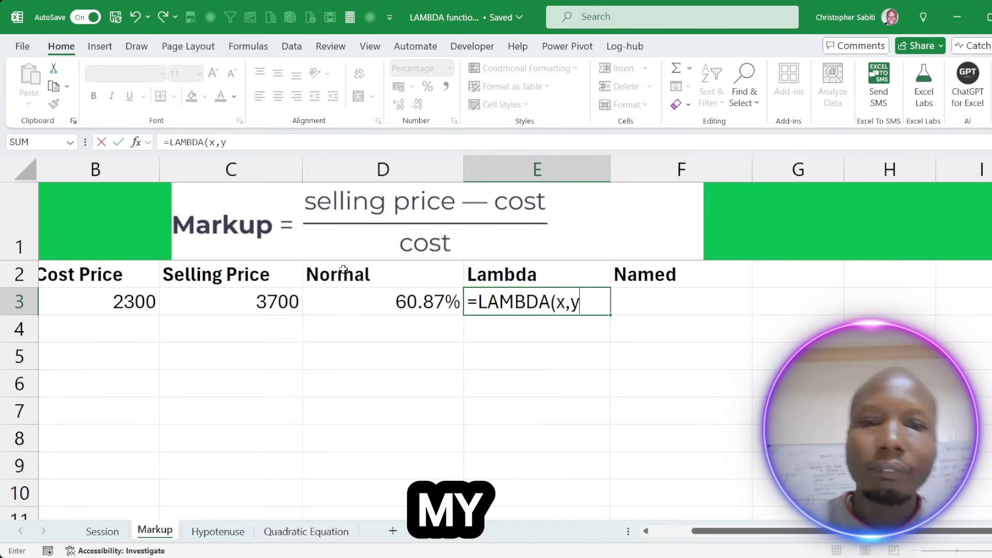
pyautogui.write(',')
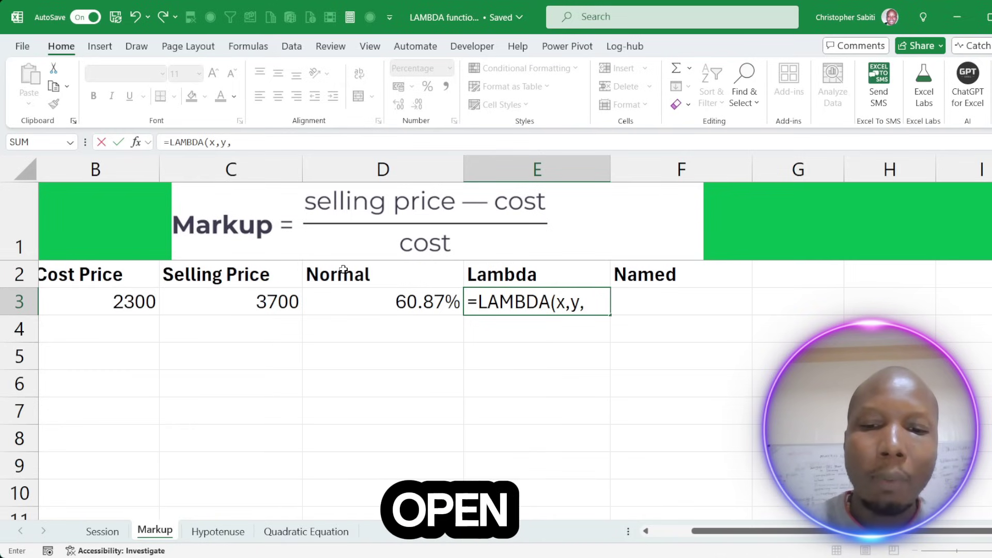
# - Complete the LAMBDA formula in E3 with the calculation ((y-x)/x) and enter it without supplying arguments
pyautogui.write('(')
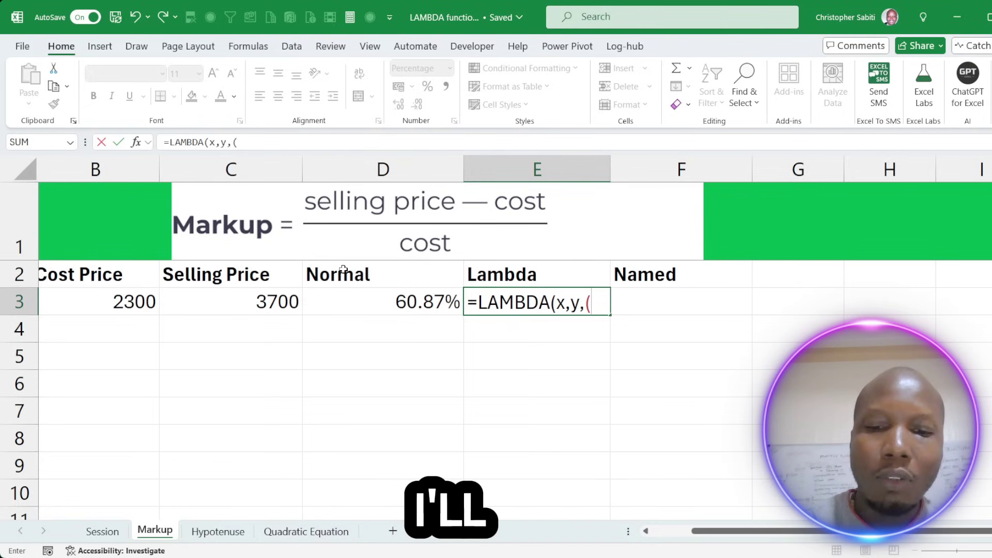
pyautogui.write('(')
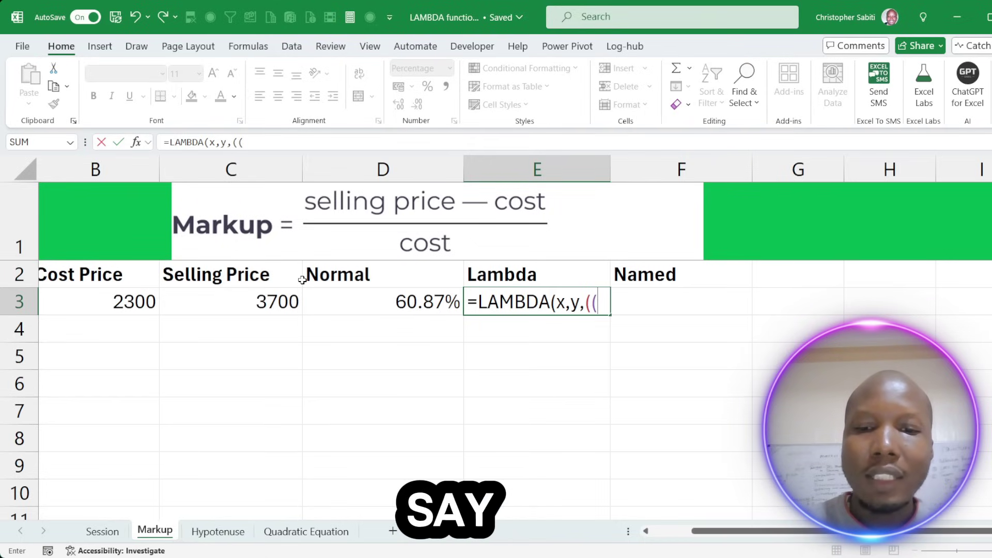
pyautogui.write('y')
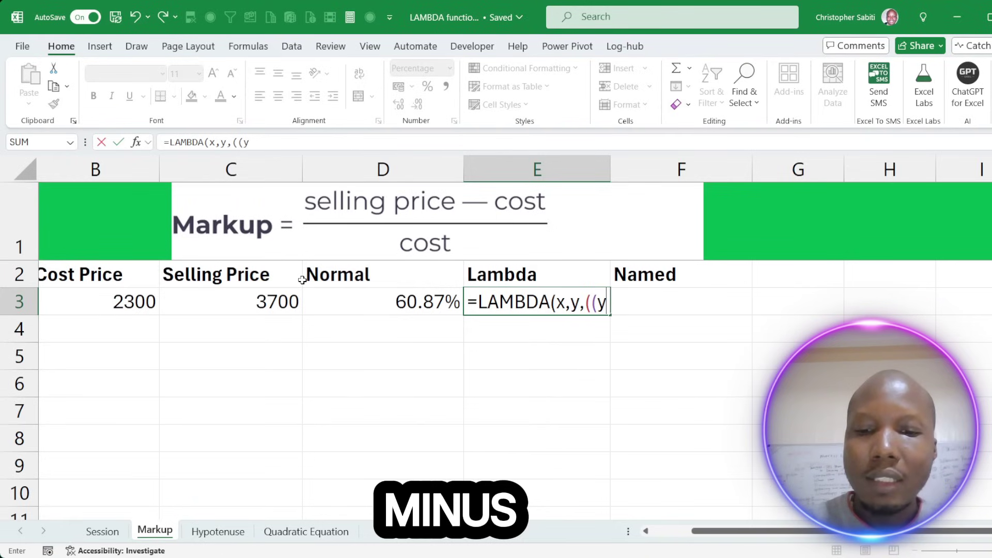
pyautogui.write('-')
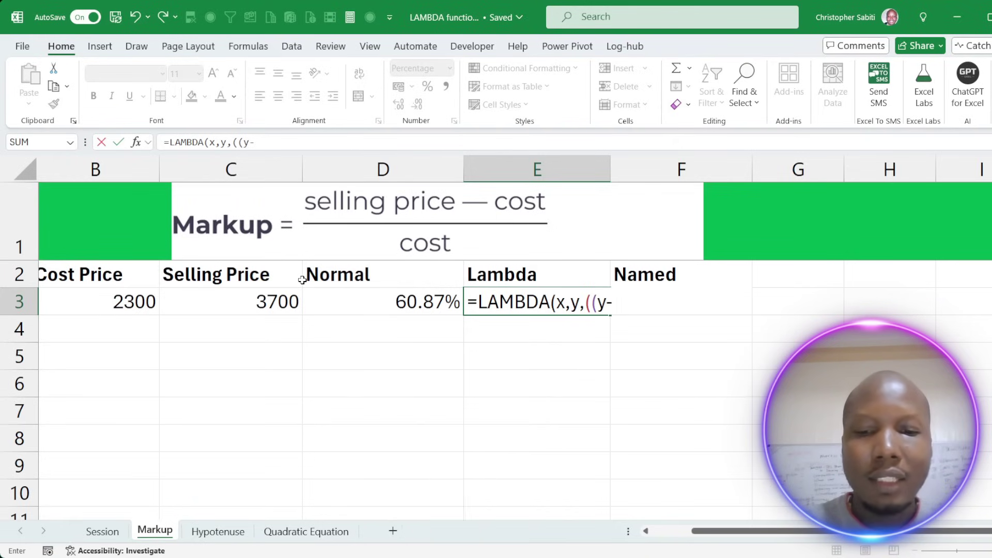
pyautogui.write('x)')
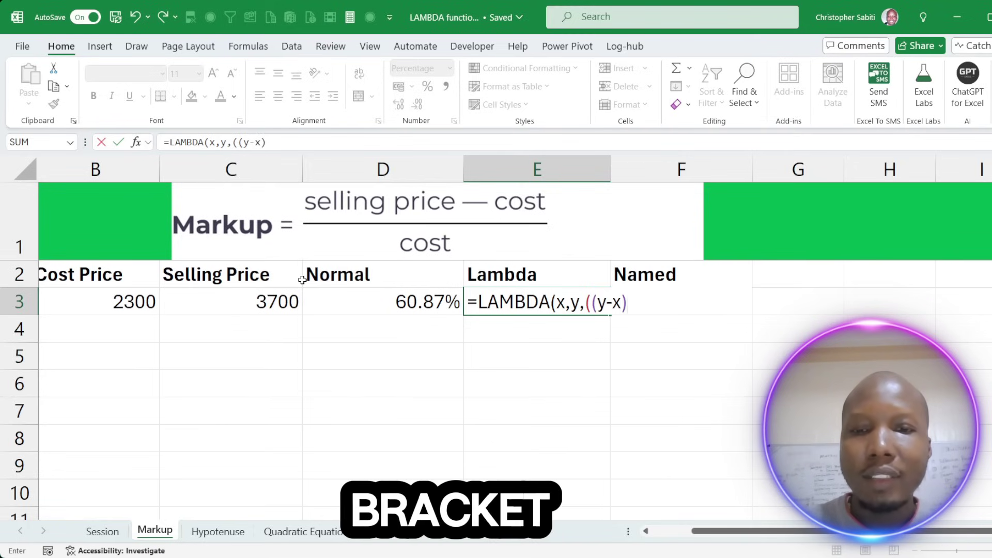
pyautogui.write('/')
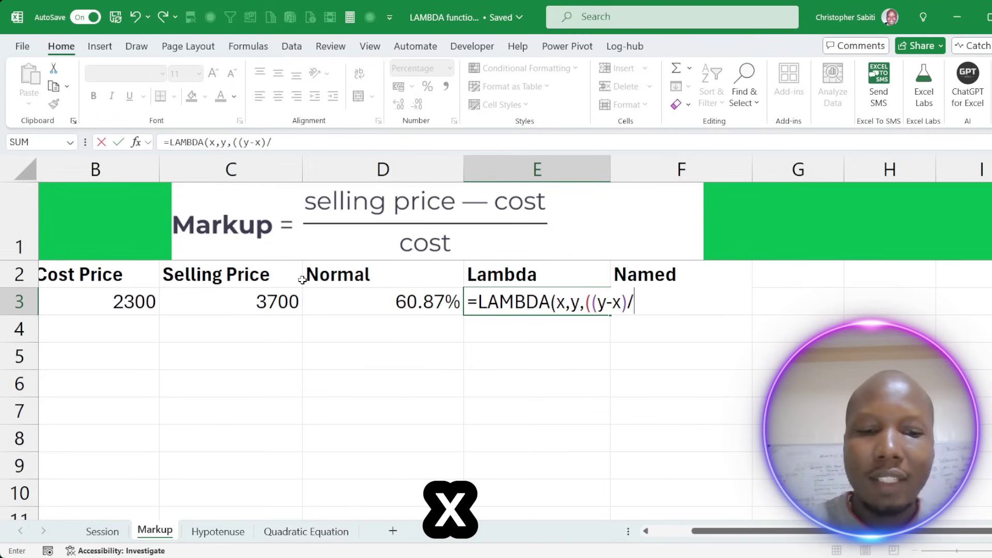
pyautogui.write('x')
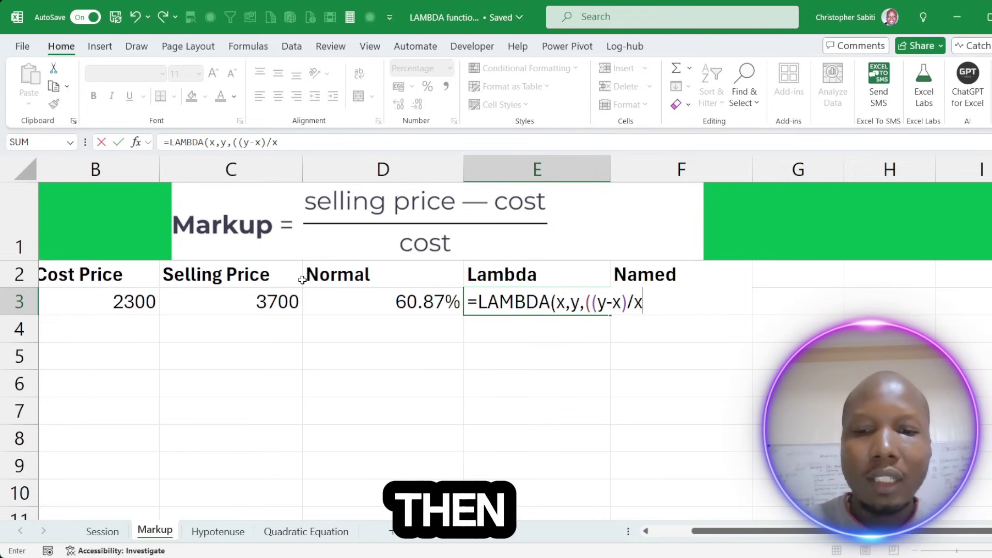
pyautogui.write(')')
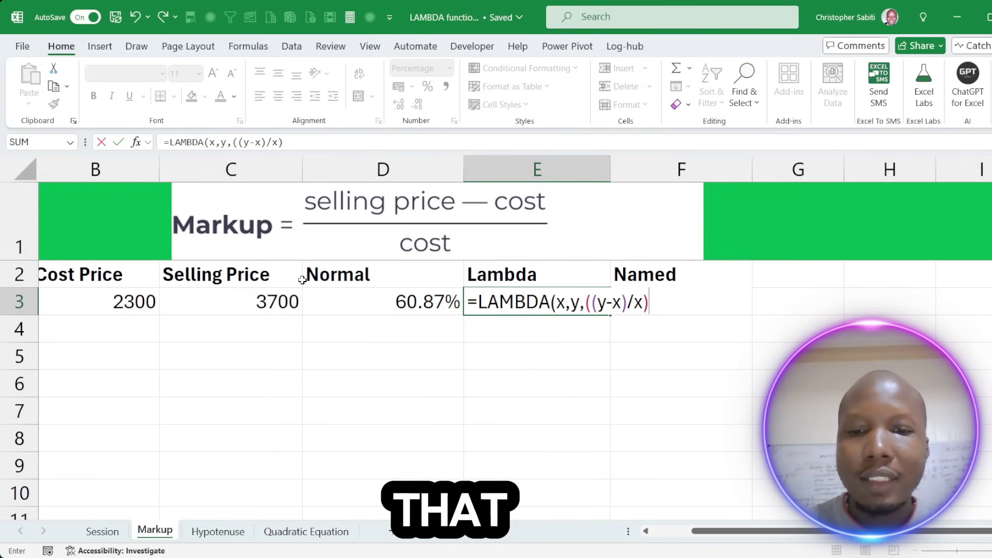
pyautogui.write(')')
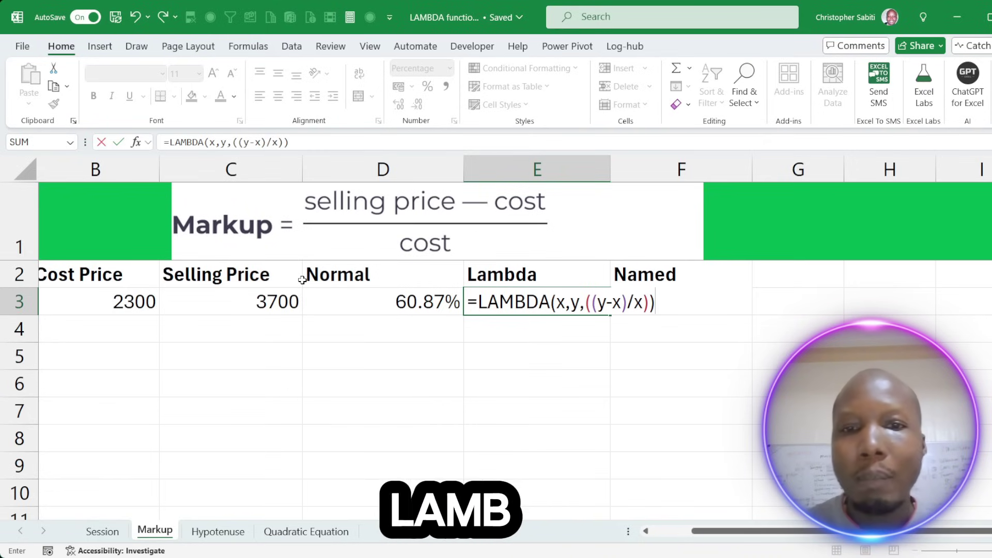
pyautogui.press('Return')
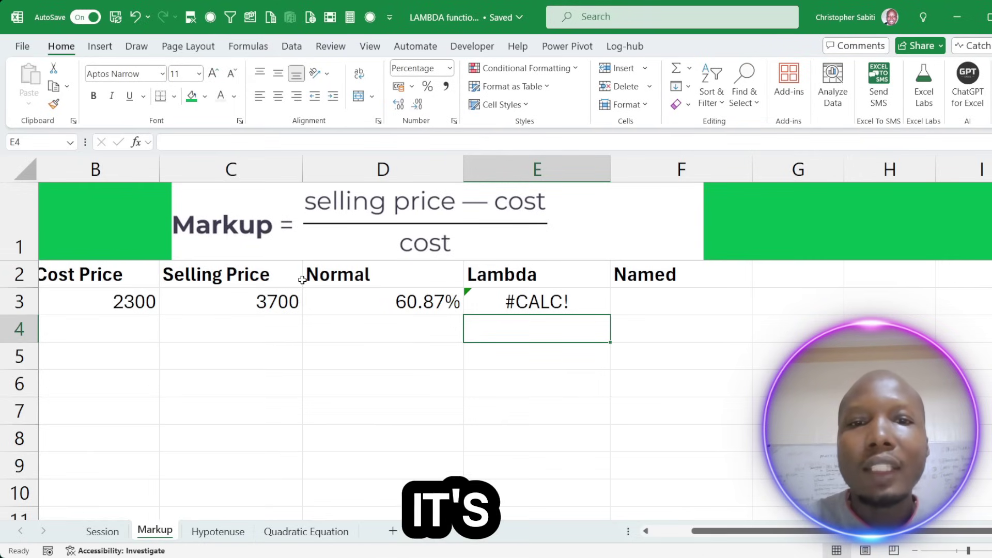
# - Append the arguments (2300,3700) to the LAMBDA formula in E3, giving =LAMBDA(x,y,((y-x)/x))(2300,3700)
pyautogui.click(564, 305)
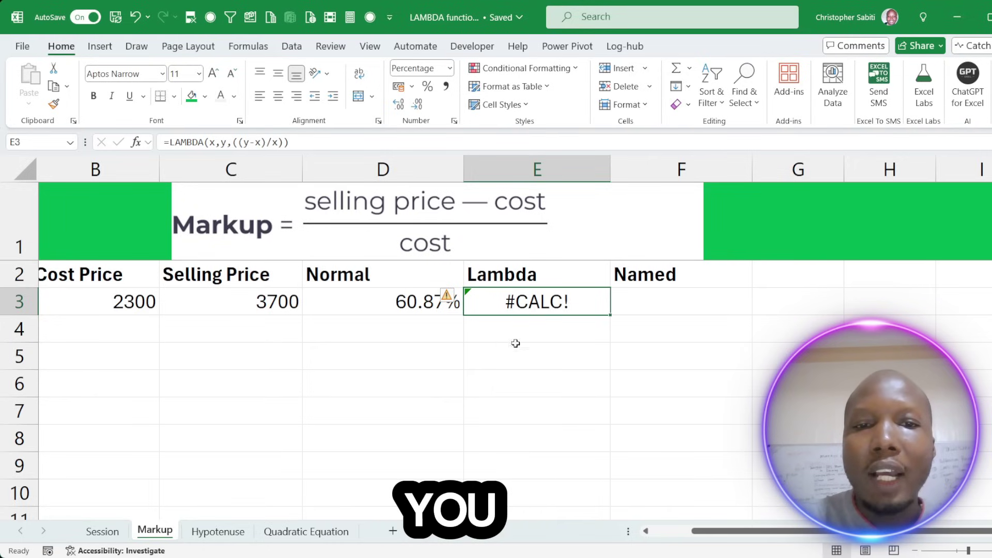
pyautogui.click(581, 341)
pyautogui.click(555, 302)
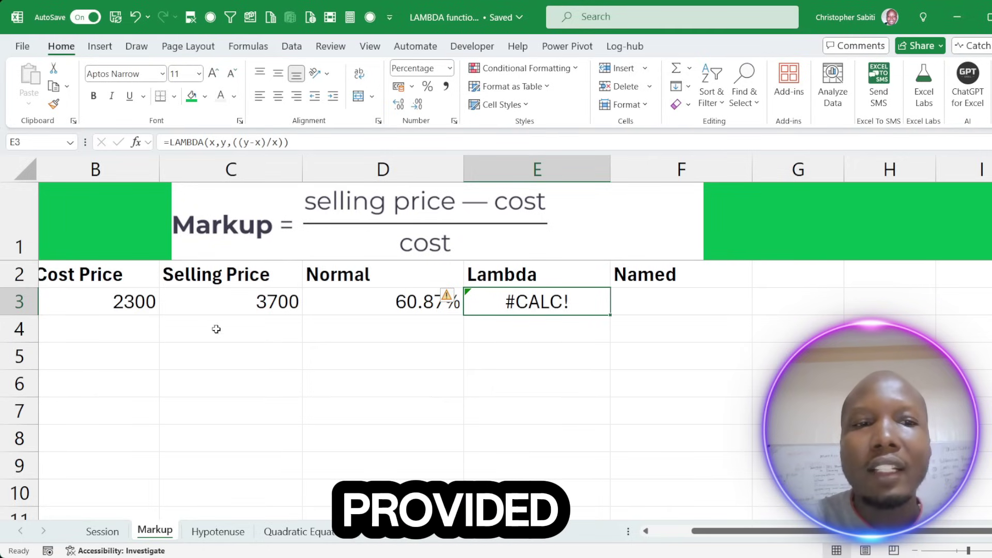
pyautogui.doubleClick(525, 304)
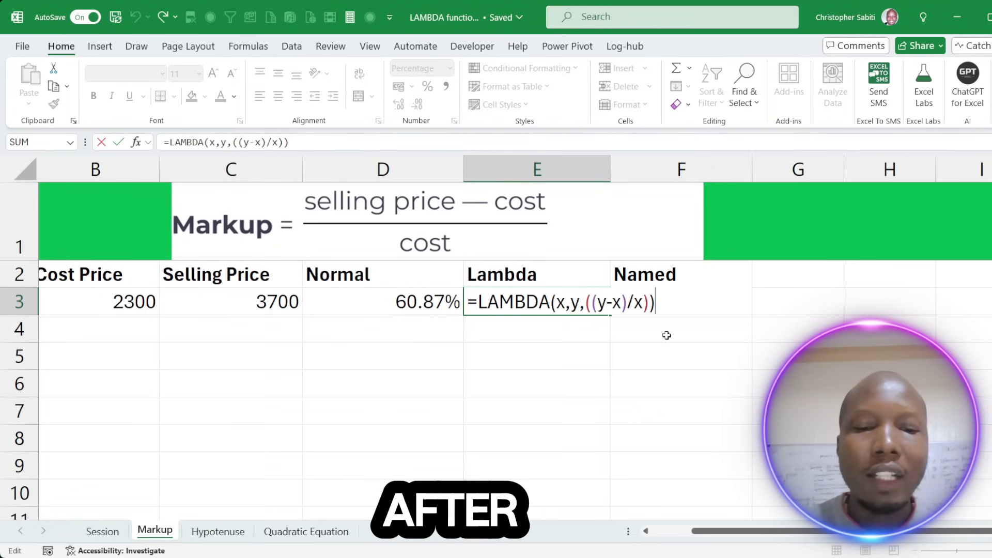
pyautogui.write('(')
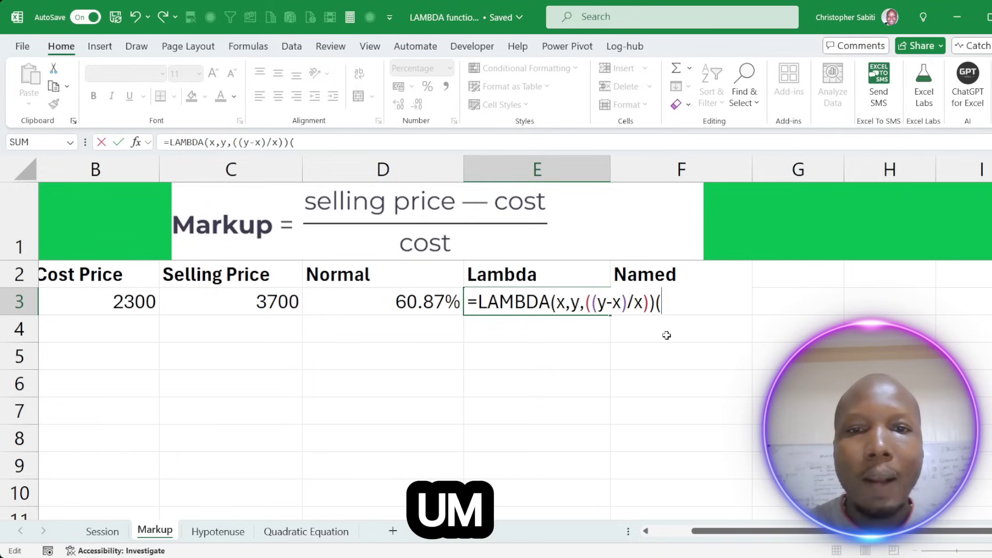
pyautogui.write('2300')
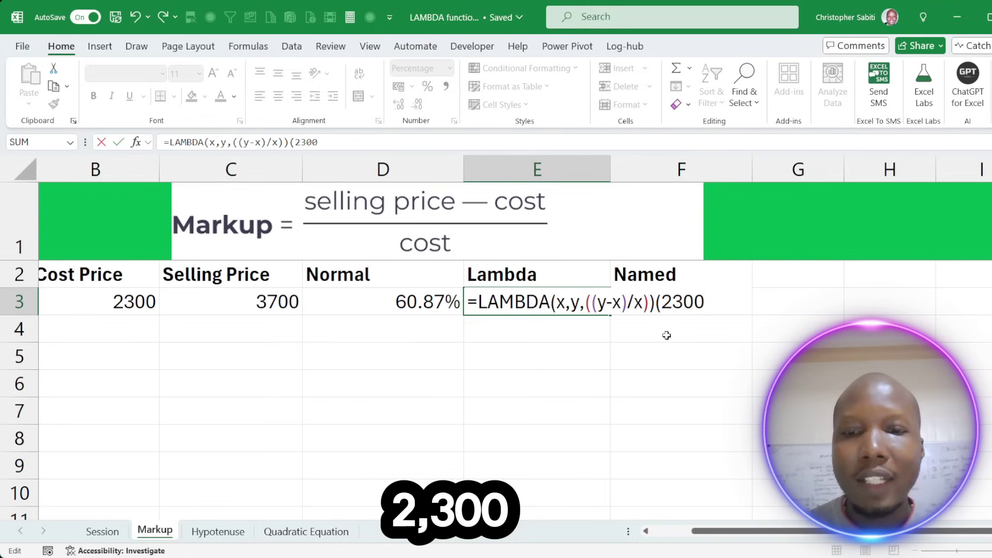
pyautogui.write(',')
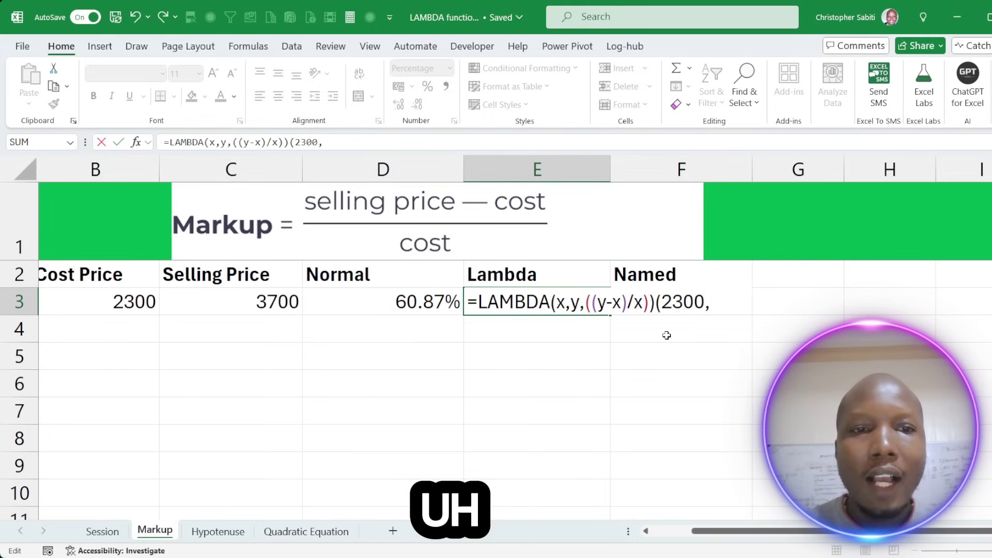
pyautogui.write('37')
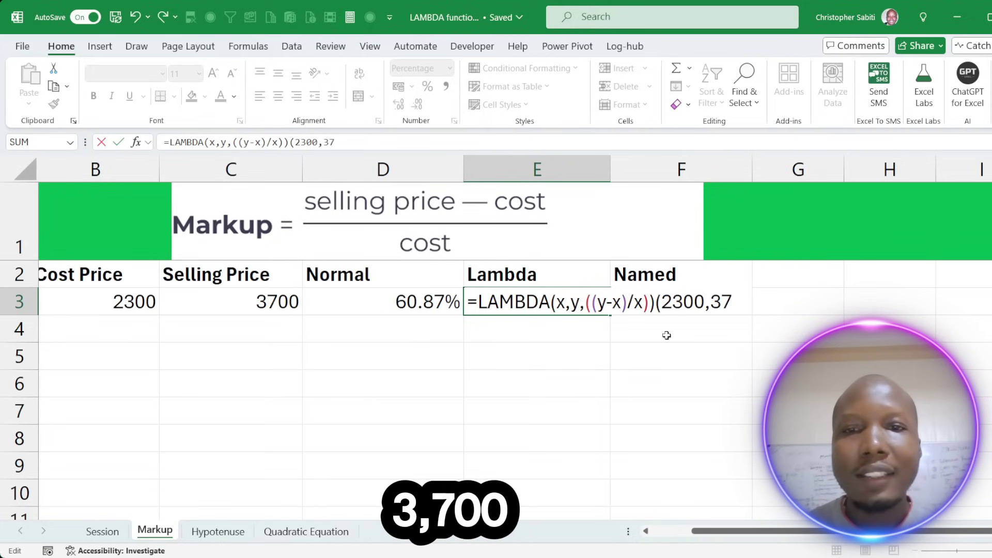
pyautogui.write('00')
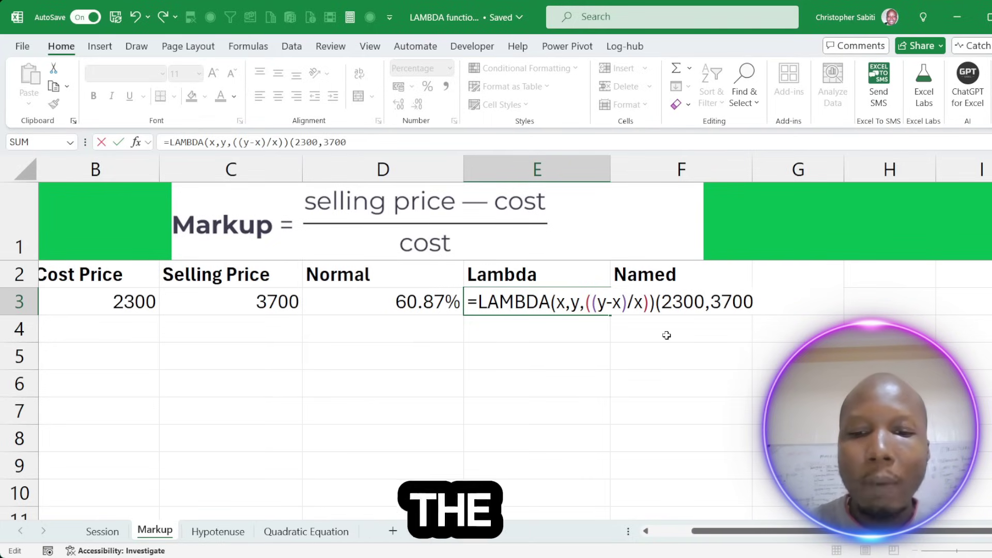
pyautogui.write(')')
pyautogui.press('Return')
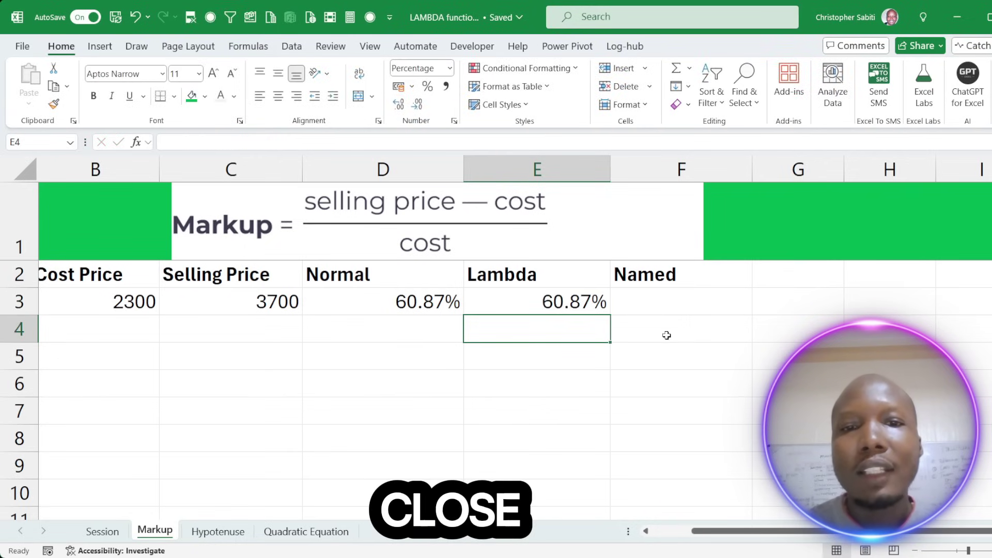
# - Compare the Normal markup formula in D3 with the LAMBDA formula in E3
pyautogui.click(537, 310)
pyautogui.click(440, 298)
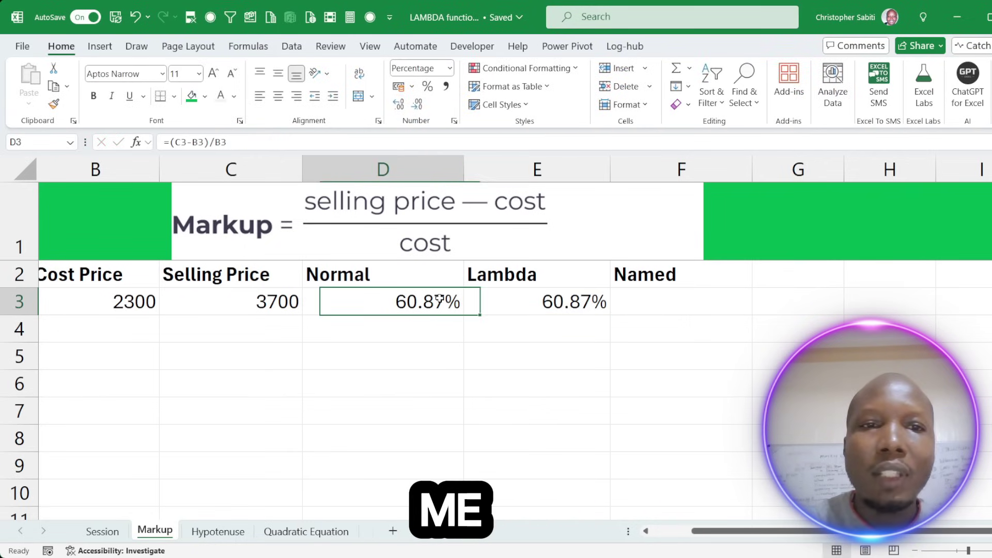
pyautogui.click(545, 305)
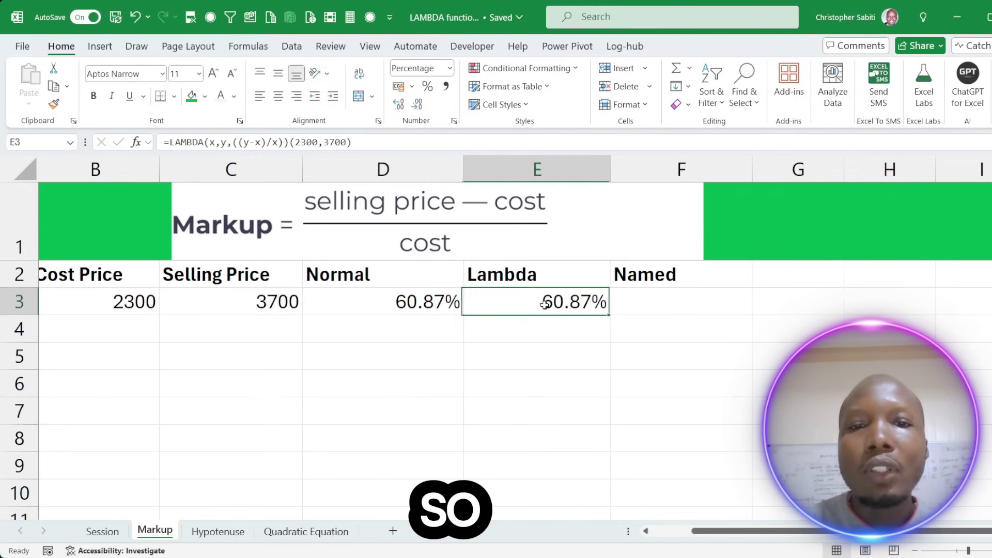
# - Add a second record in row 4 with a cost price of 2500 and a selling price of 4000
pyautogui.click(133, 329)
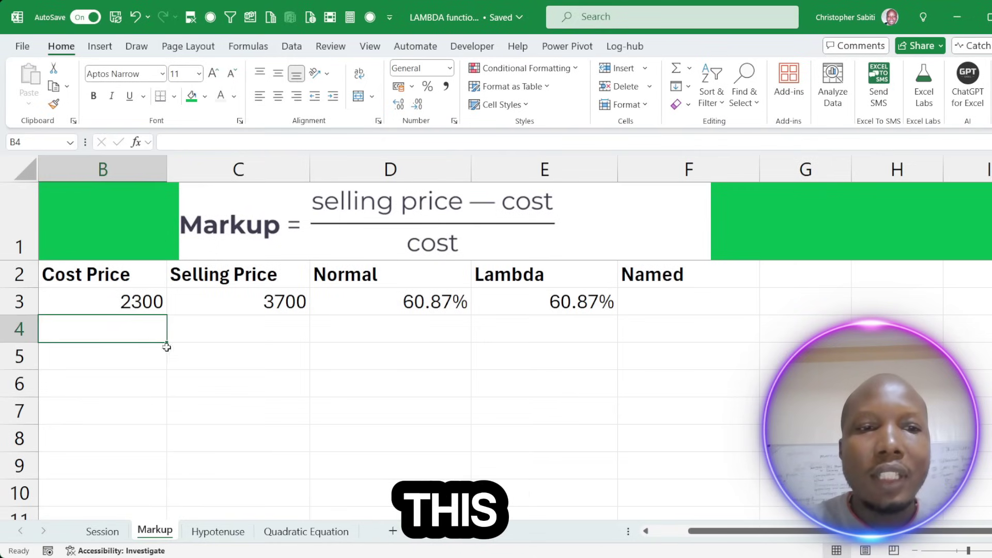
pyautogui.write('25')
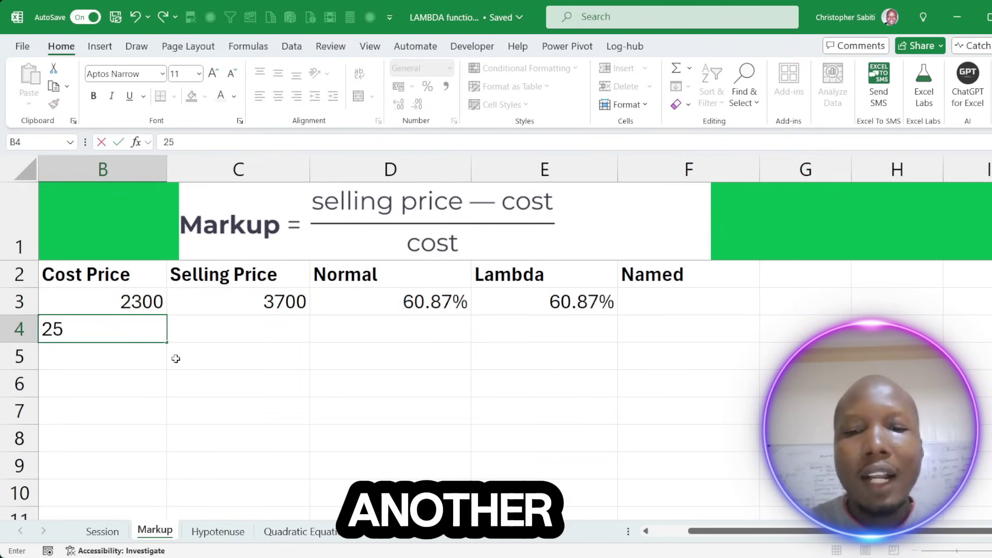
pyautogui.write('00')
pyautogui.click(220, 368)
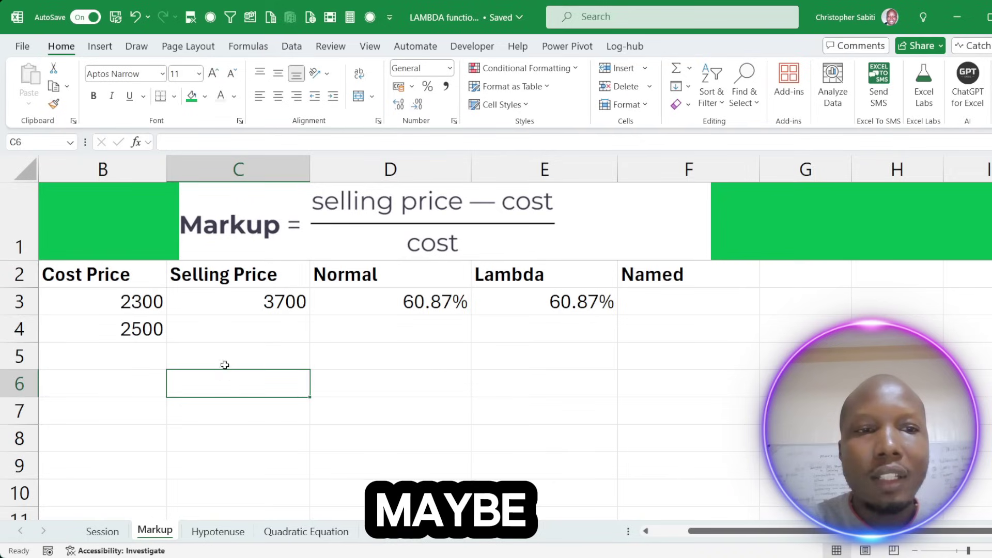
pyautogui.click(225, 333)
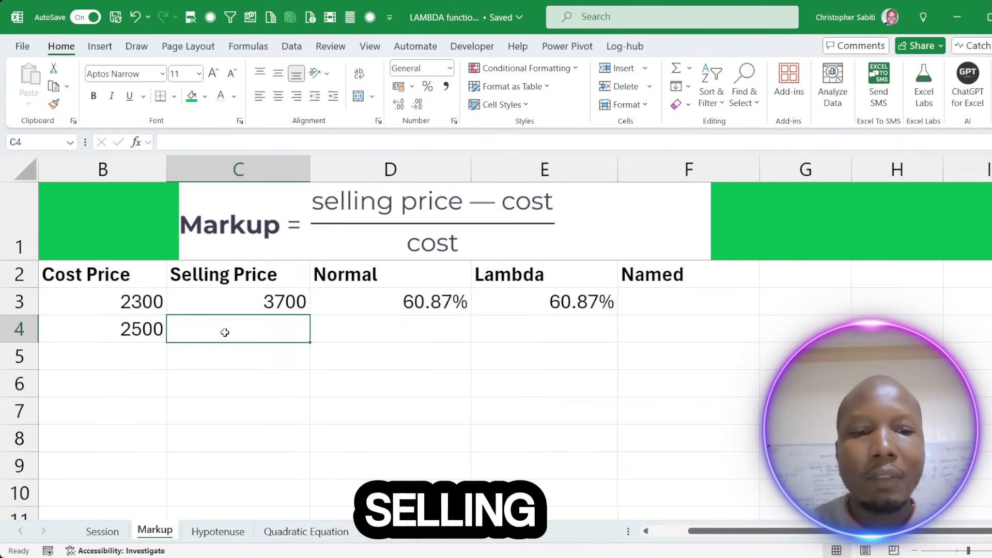
pyautogui.write('4000')
pyautogui.press('Return')
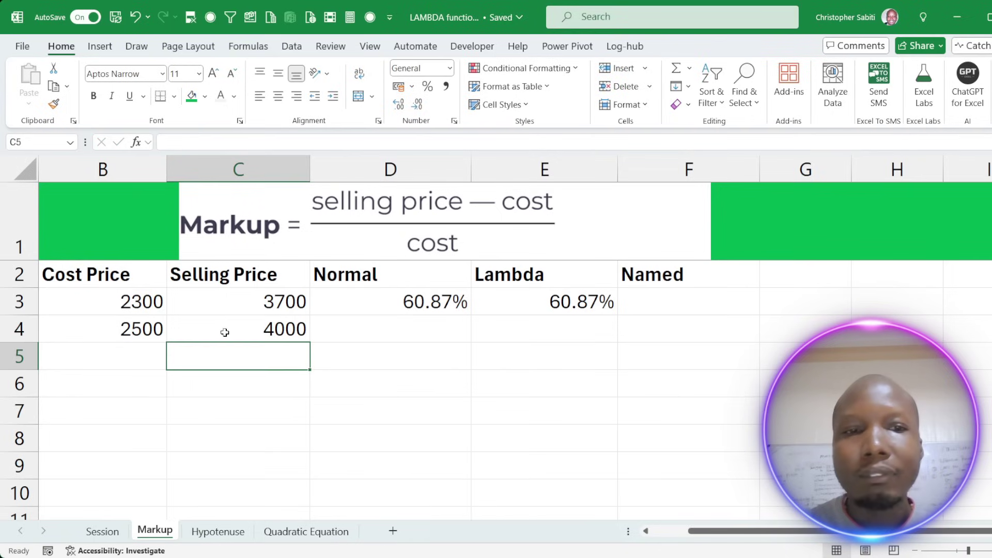
# - Examine the hard-coded arguments 2300,3700 in the LAMBDA formula in E3, leaving the formula as it is
pyautogui.click(531, 328)
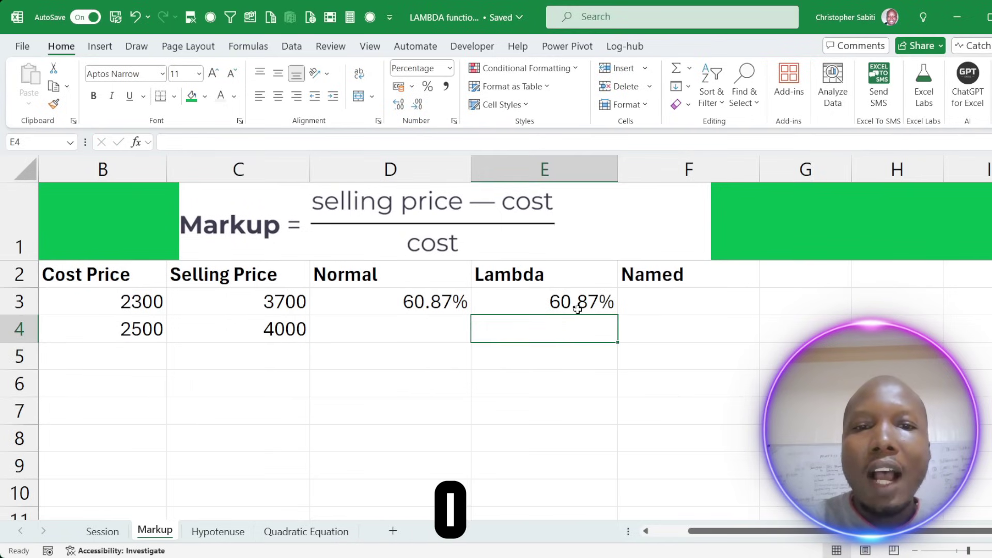
pyautogui.click(602, 299)
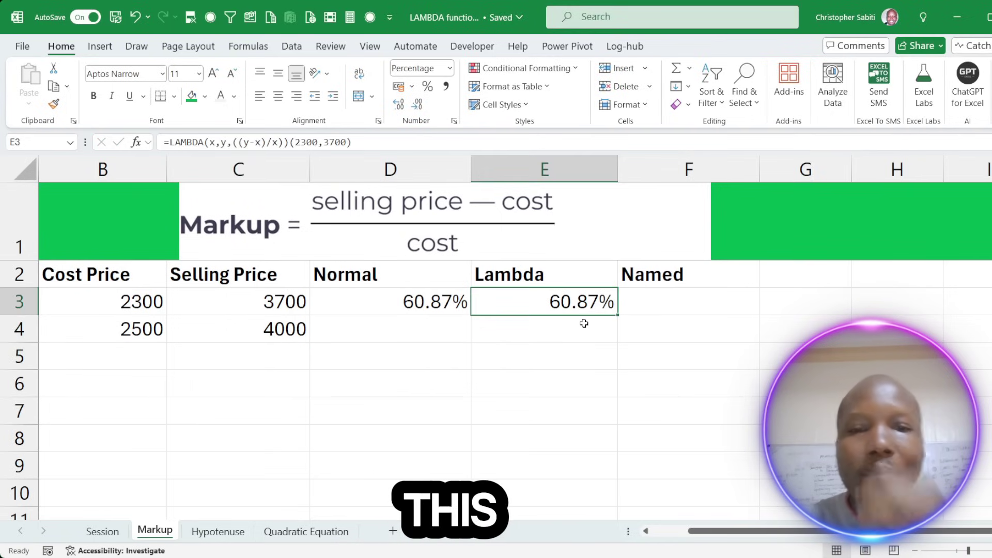
pyautogui.doubleClick(546, 301)
pyautogui.moveTo(669, 301); pyautogui.dragTo(761, 301)
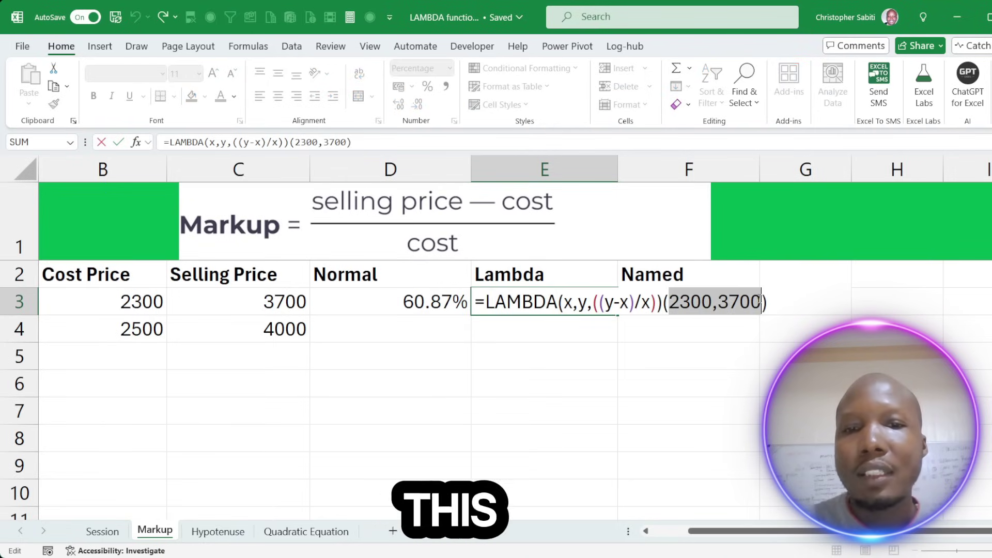
pyautogui.press('Return')
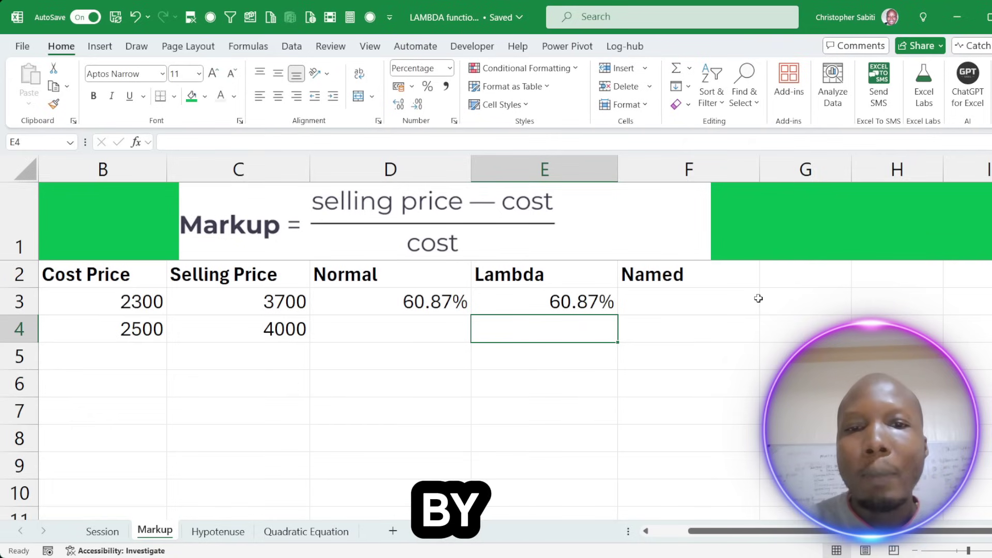
# - Copy only the =LAMBDA(x,y,((y-x)/x)) part of the E3 formula and paste it into E4
pyautogui.click(555, 304)
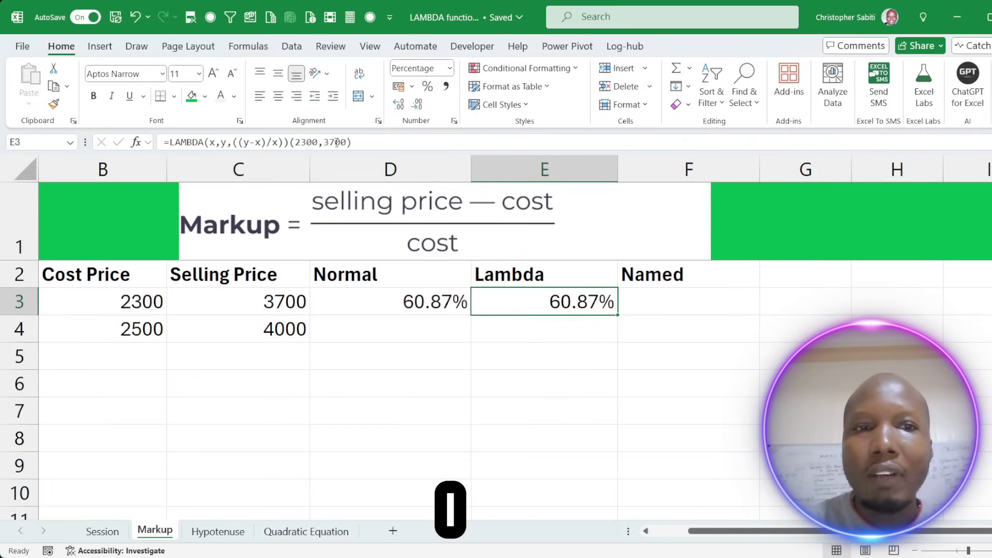
pyautogui.doubleClick(581, 301)
pyautogui.moveTo(473, 302); pyautogui.dragTo(665, 305)
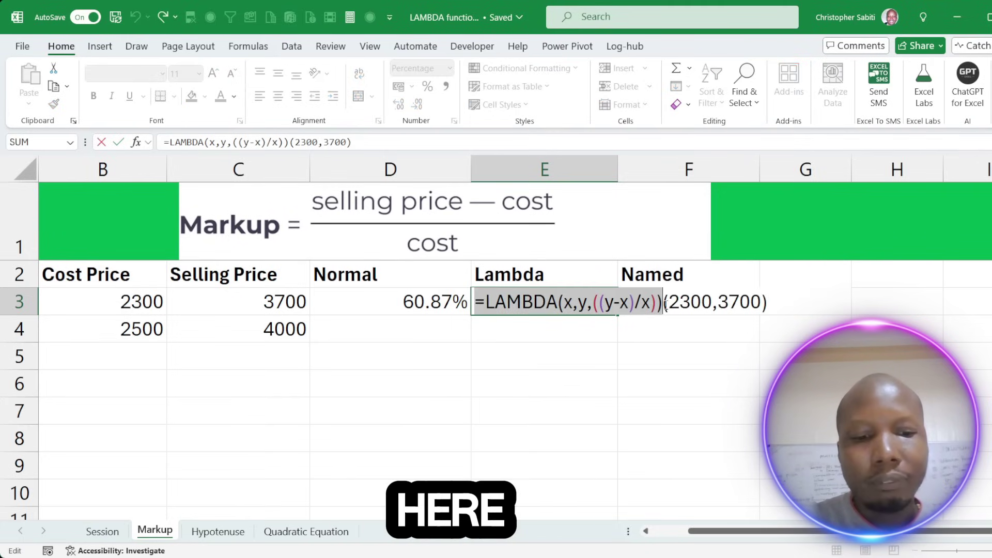
pyautogui.hotkey('ctrl', 'c')
pyautogui.press('Return')
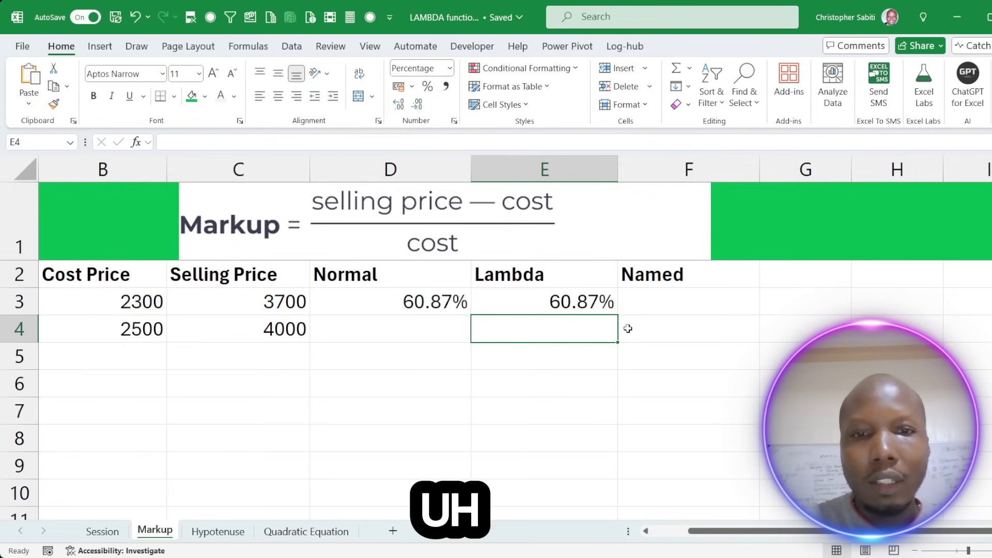
pyautogui.hotkey('ctrl', 'v')
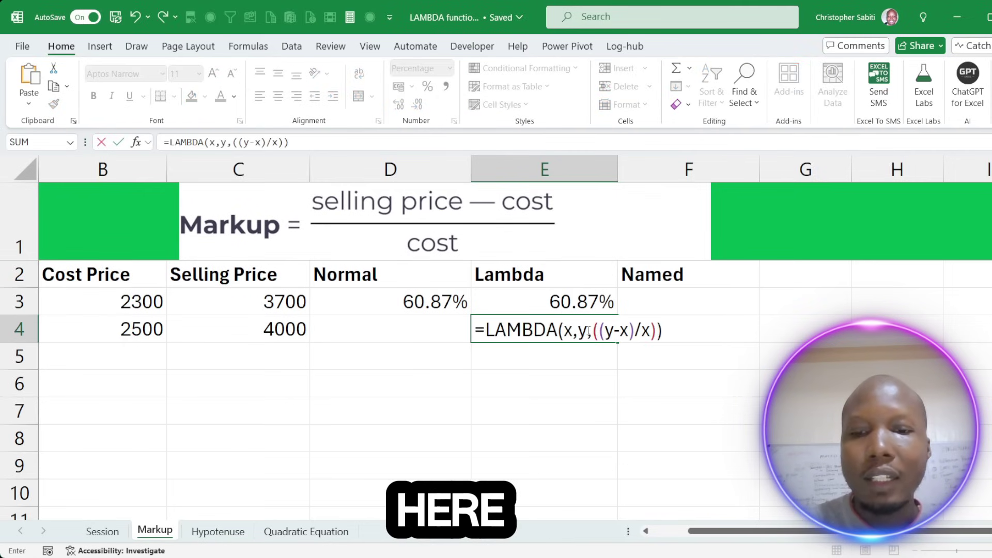
# - Append the cell references (B4,C4) as arguments to the LAMBDA formula in E4 and enter it
pyautogui.write('(')
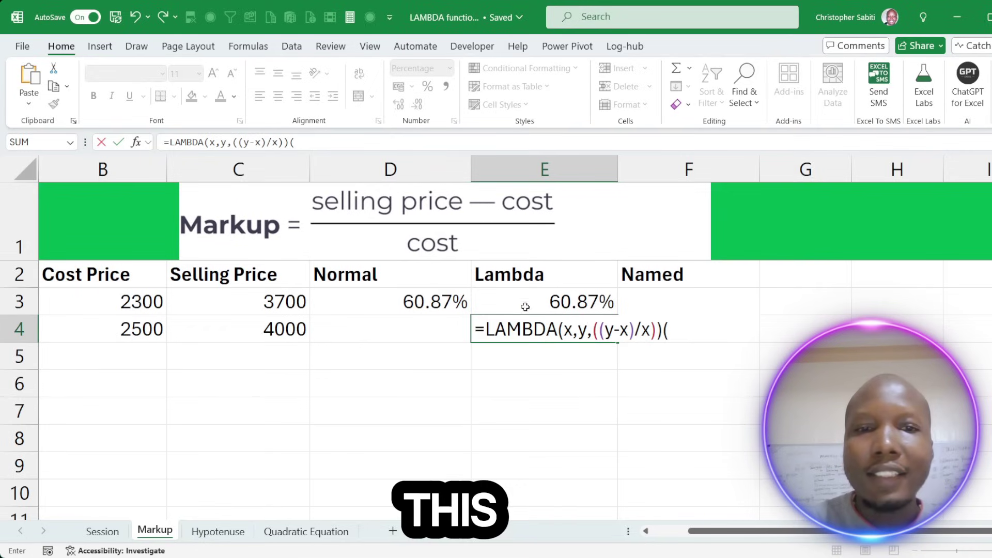
pyautogui.click(129, 331)
pyautogui.write(',')
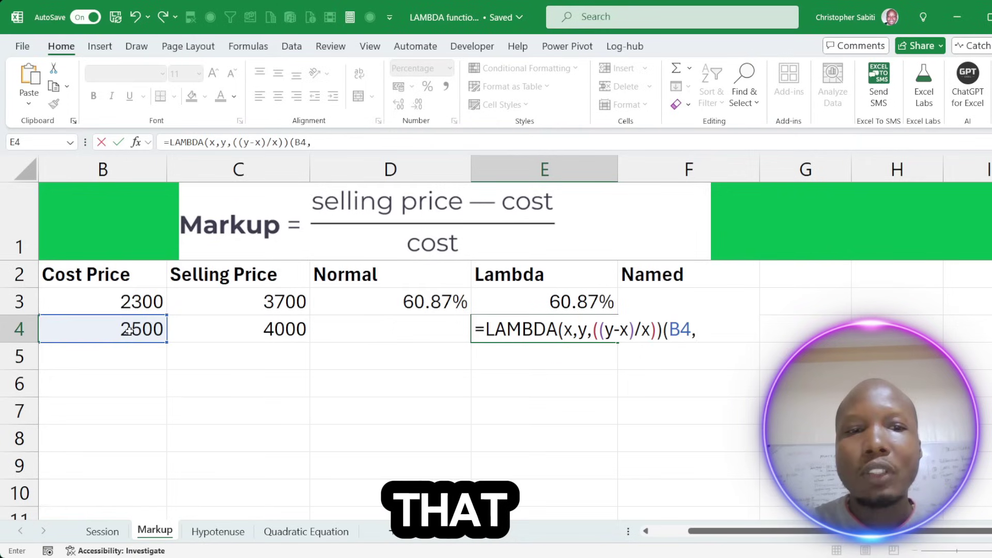
pyautogui.click(253, 332)
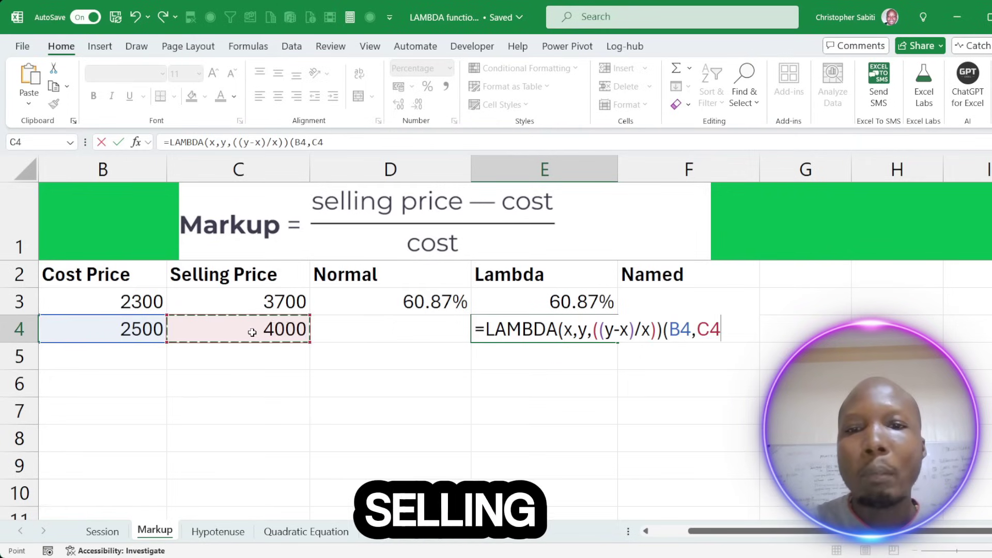
pyautogui.write(')')
pyautogui.press('Return')
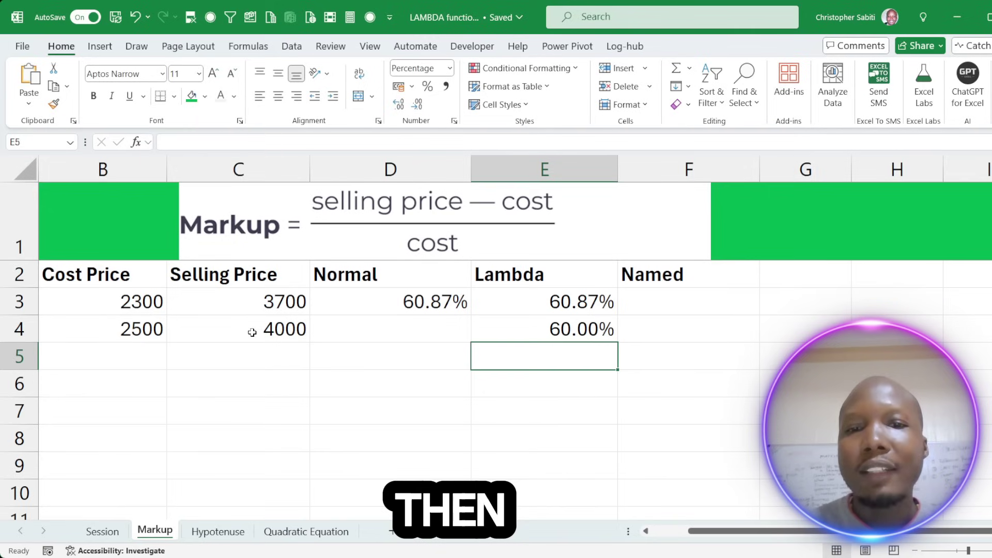
# - Copy the LAMBDA formula from E4 over the one in E3 and check its references to B3 and C3
pyautogui.click(592, 332)
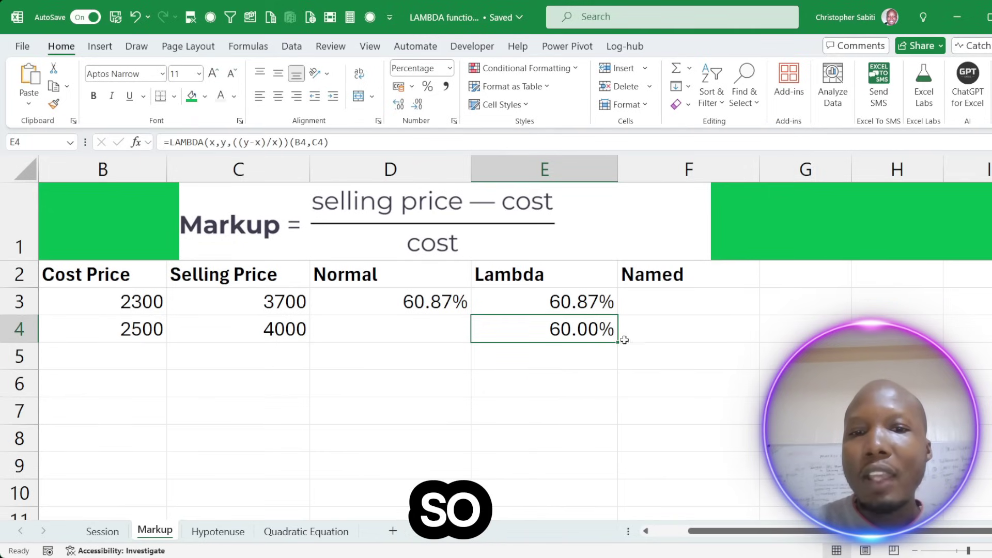
pyautogui.hotkey('ctrl', 'c')
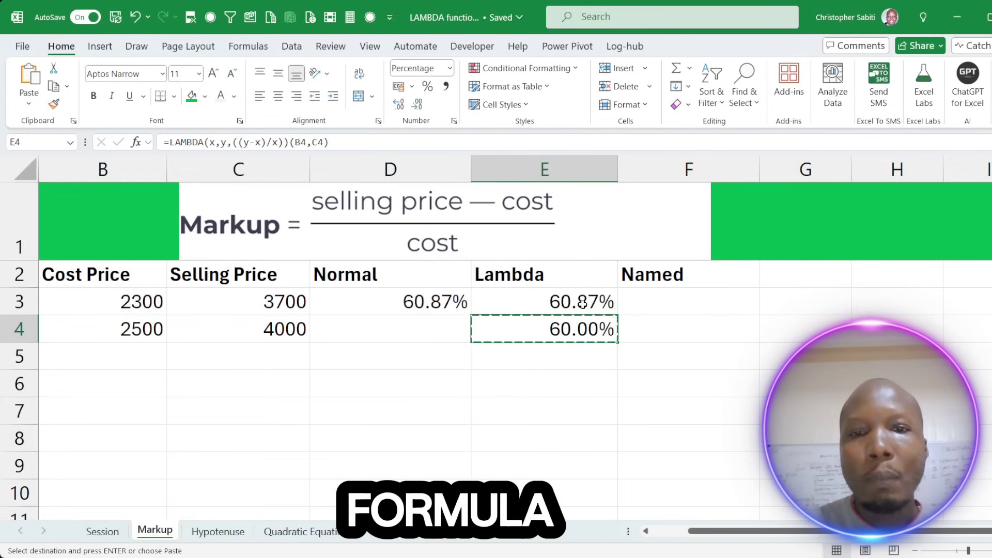
pyautogui.click(600, 302)
pyautogui.hotkey('ctrl', 'v')
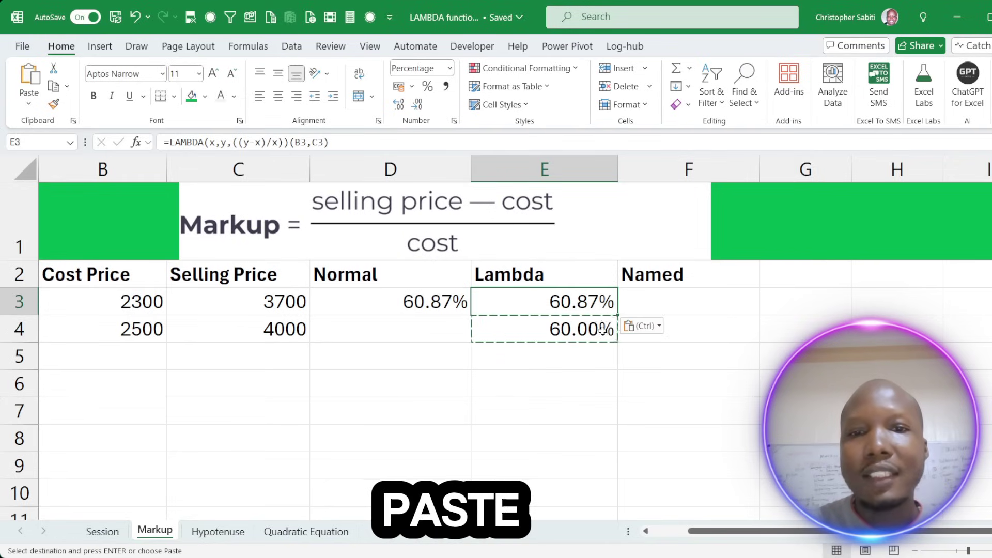
pyautogui.doubleClick(589, 305)
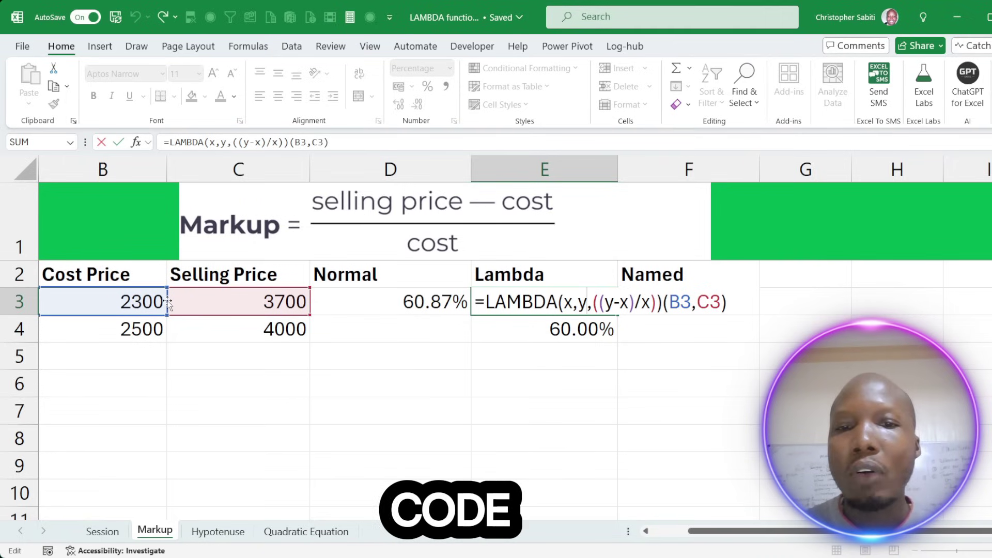
pyautogui.press('Return')
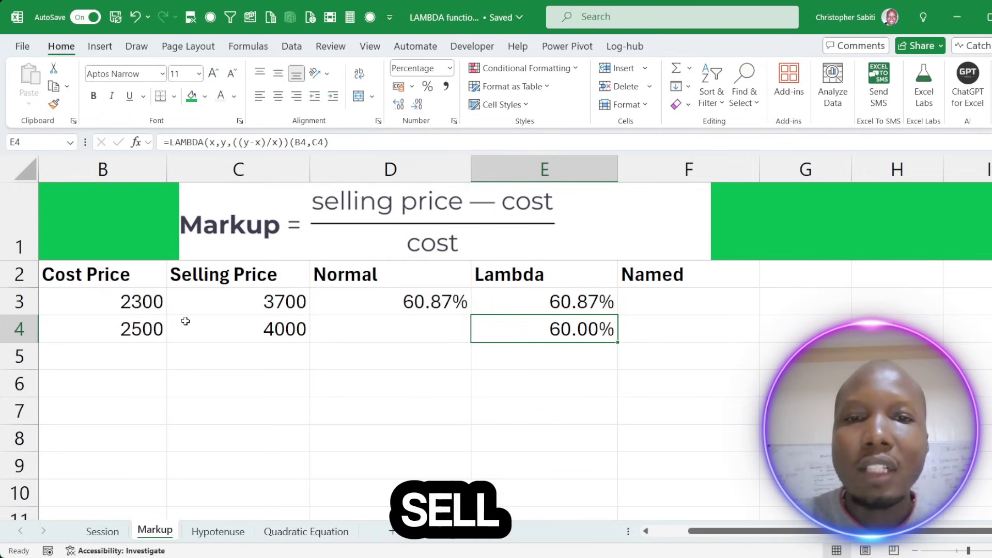
pyautogui.click(612, 305)
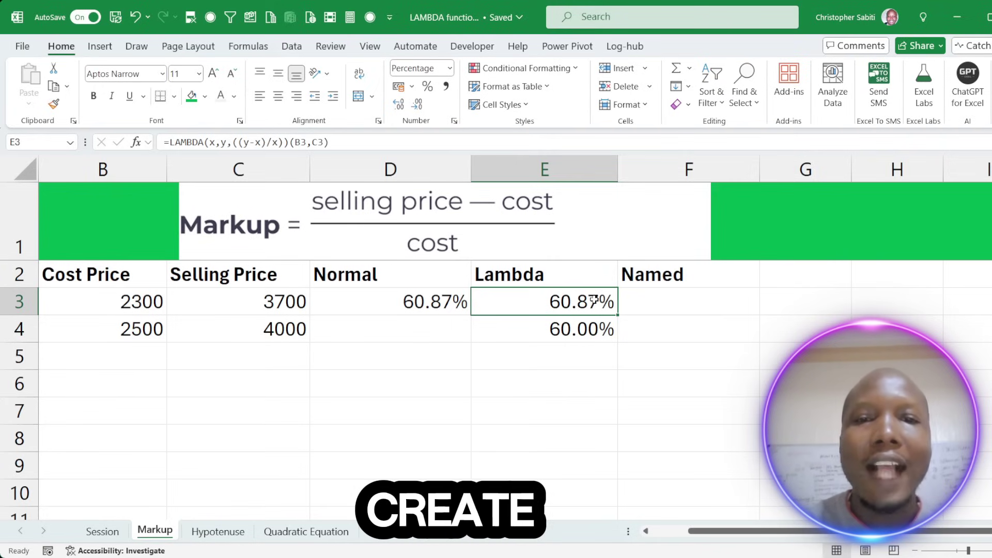
# - Change the column header in F2 to Custom
pyautogui.click(687, 280)
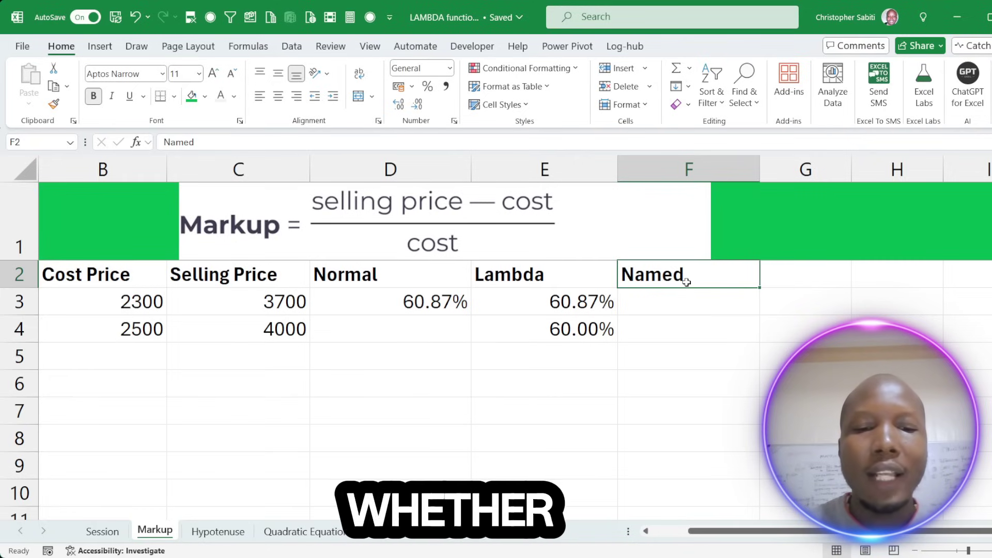
pyautogui.write('Custom')
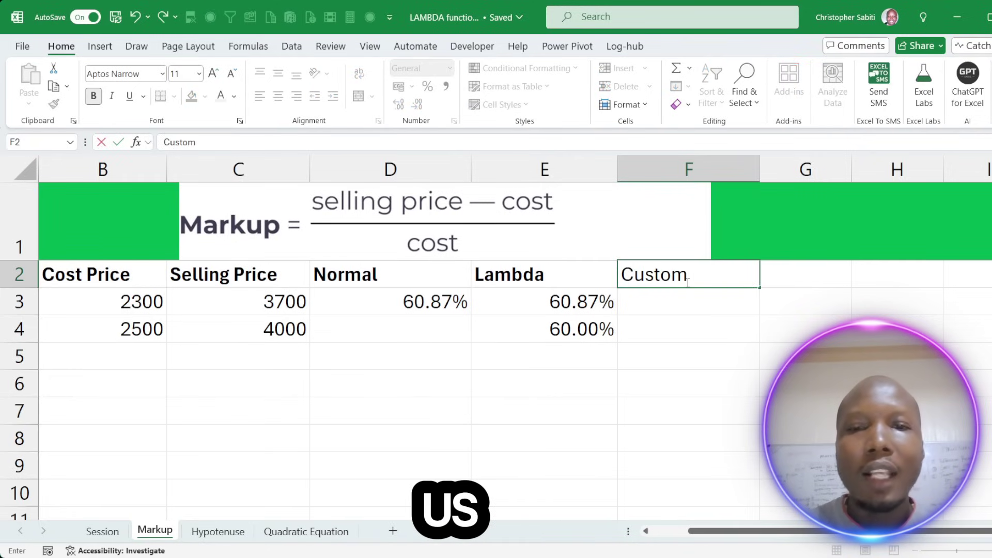
pyautogui.press('Return')
# - Copy the text =LAMBDA(x,y,((y-x)/x)) from the E3 formula without its arguments, leaving the cell as it is
pyautogui.click(577, 305)
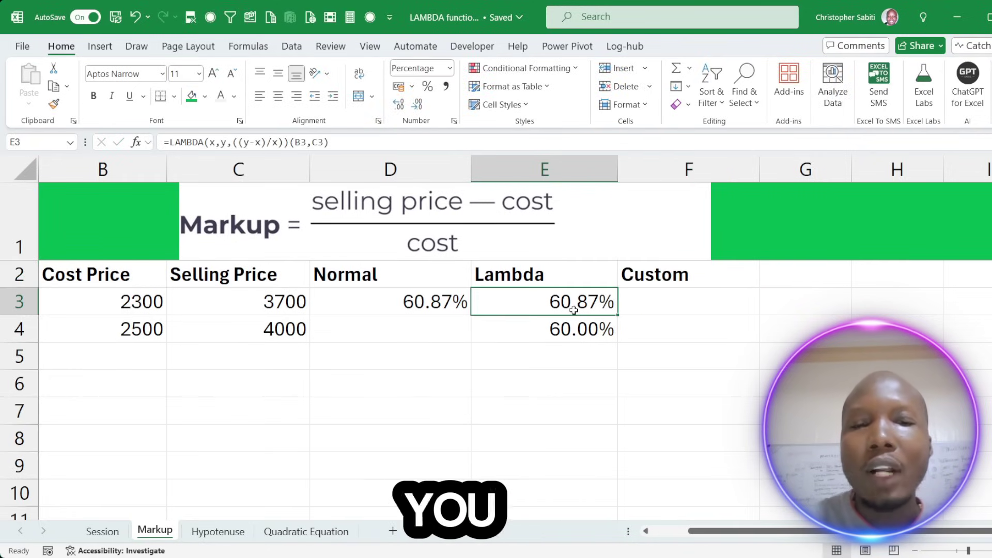
pyautogui.doubleClick(574, 310)
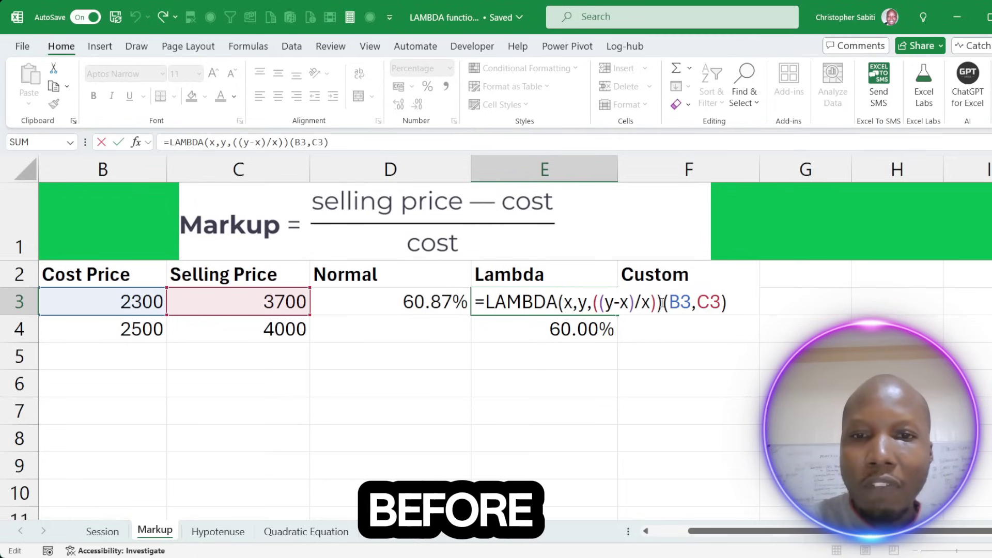
pyautogui.moveTo(661, 303); pyautogui.dragTo(461, 291)
pyautogui.hotkey('ctrl', 'c')
pyautogui.press('Return')
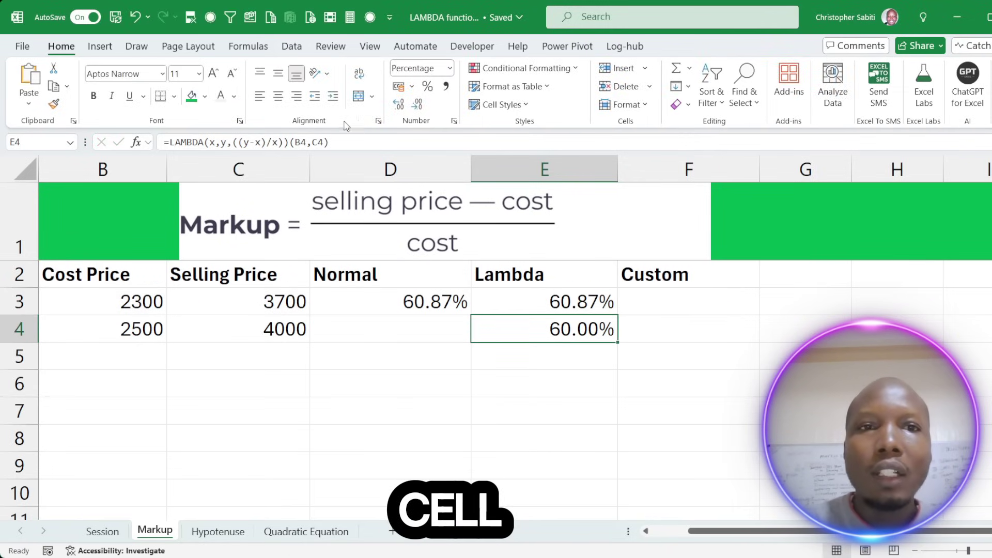
# - Define the name MarkupSabtech as a custom function that refers to the copied formula =LAMBDA(x,y,((y-x)/x))
pyautogui.click(258, 47)
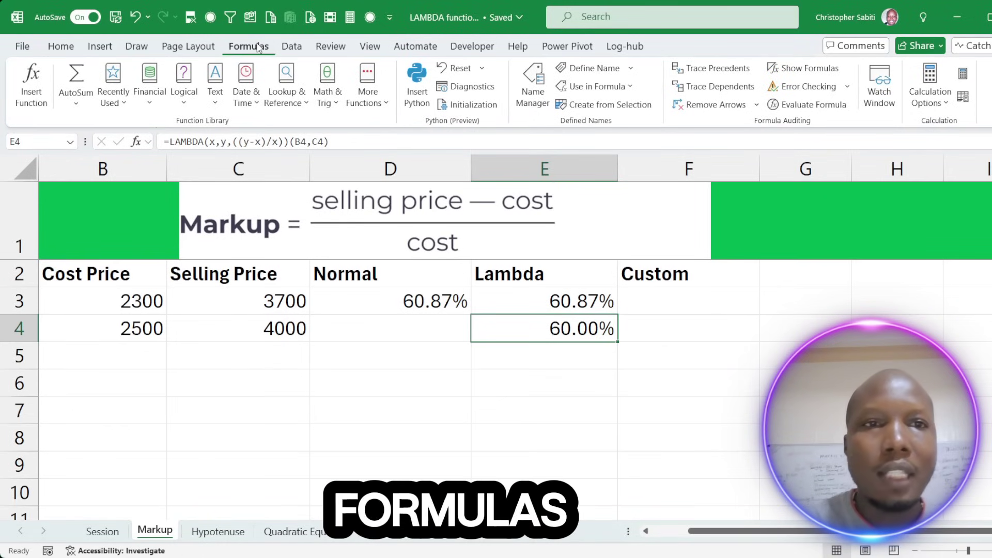
pyautogui.click(588, 70)
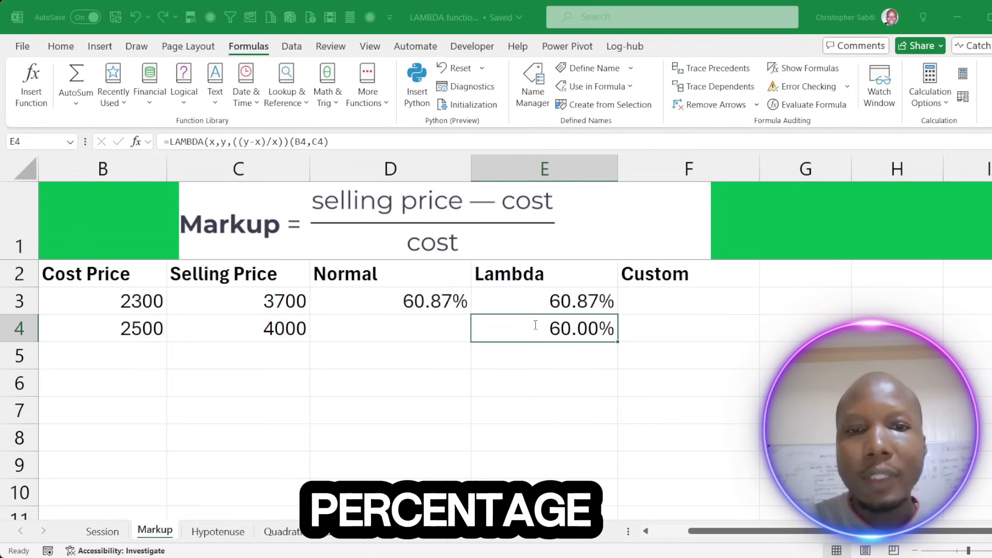
pyautogui.hotkey('ctrl', 'c')
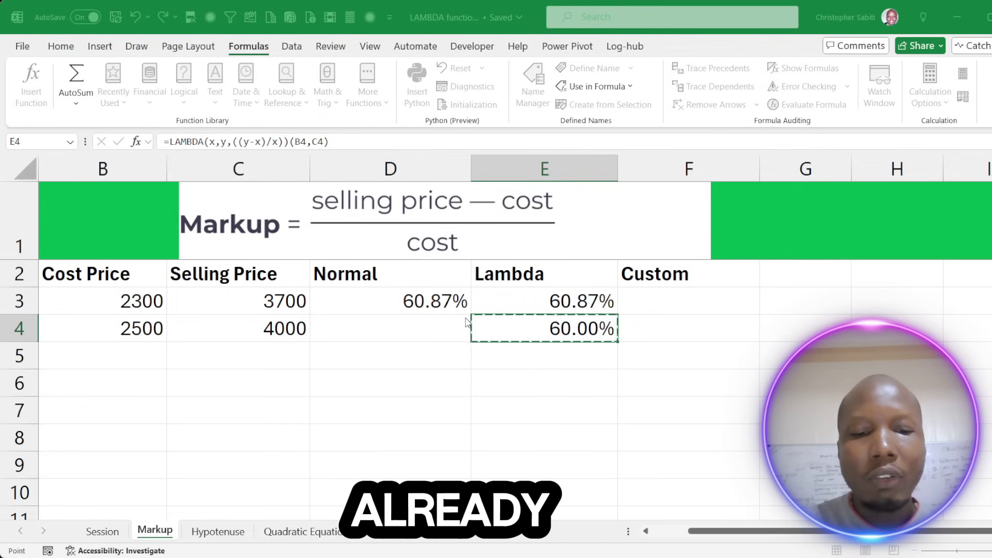
pyautogui.press('Escape')
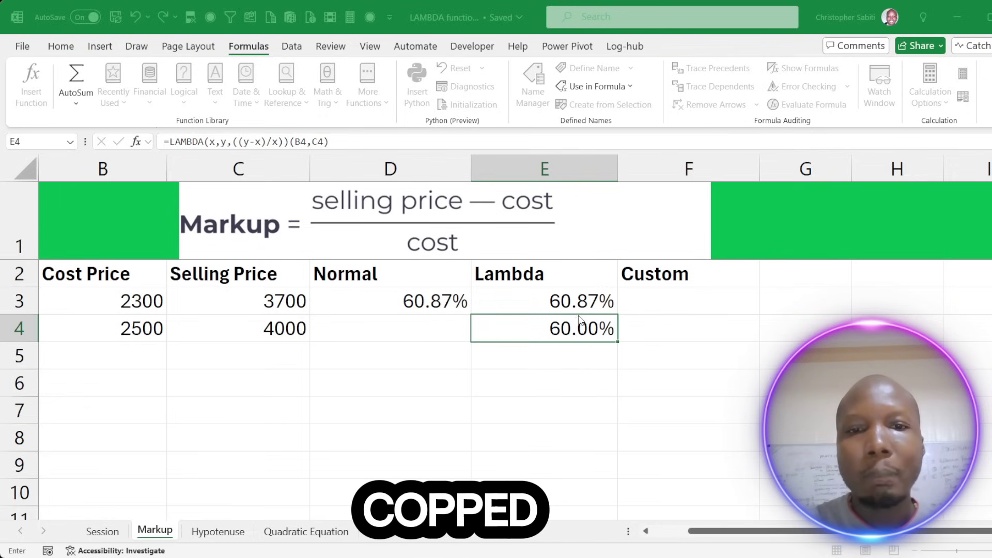
pyautogui.press('Escape')
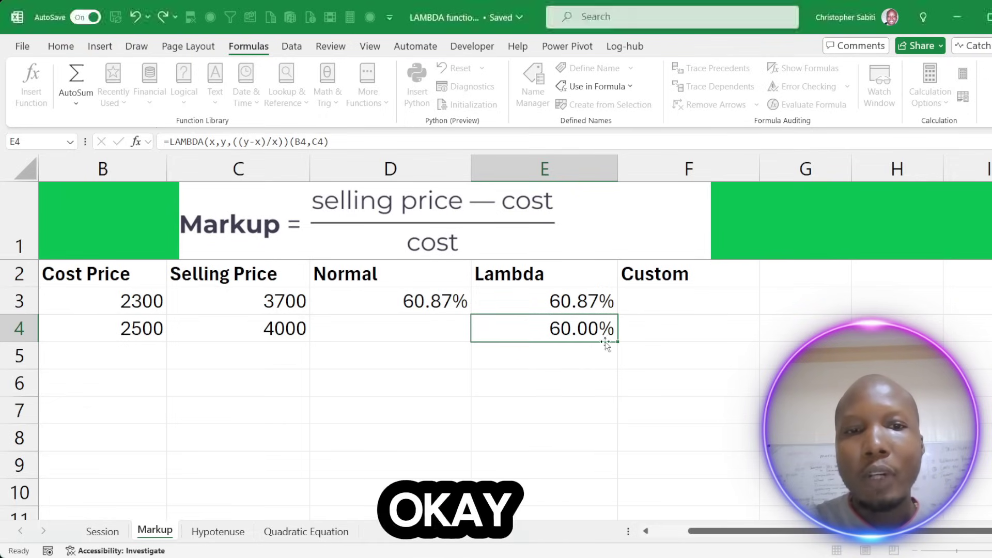
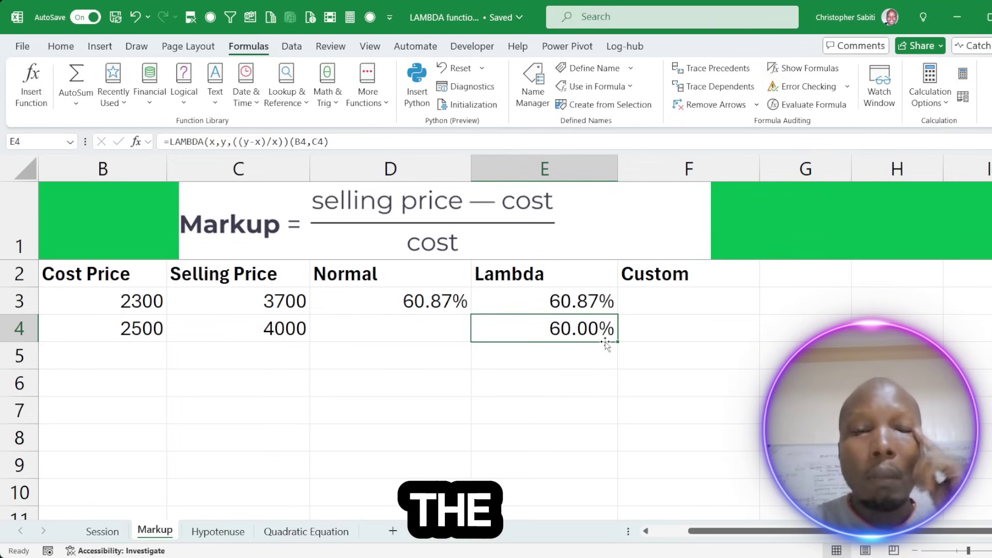
pyautogui.click(609, 303)
pyautogui.click(687, 317)
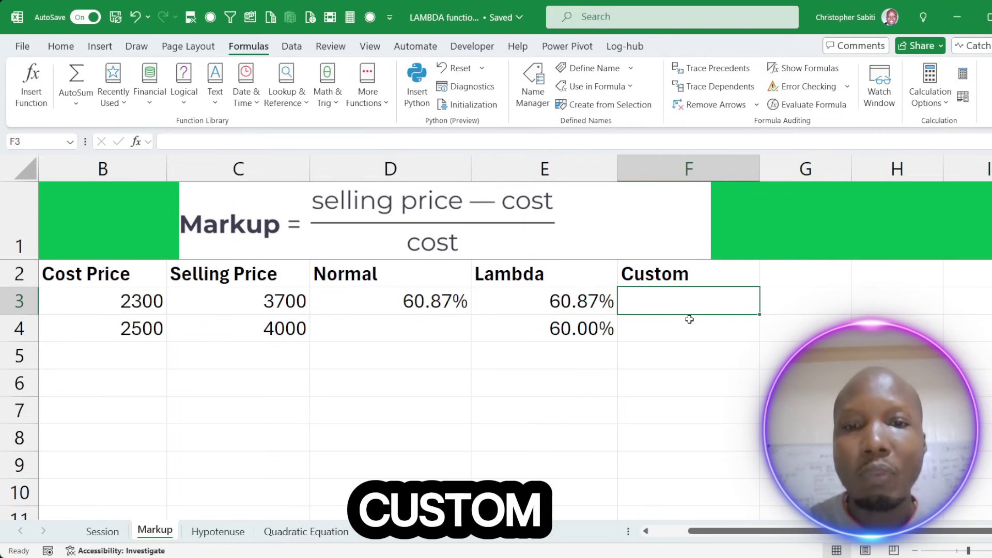
pyautogui.write('=')
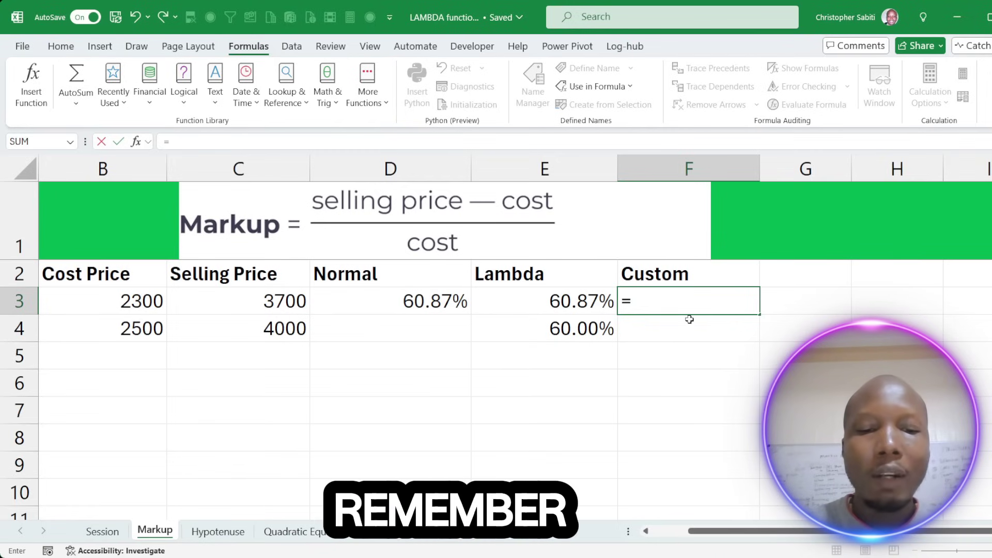
pyautogui.write('mark')
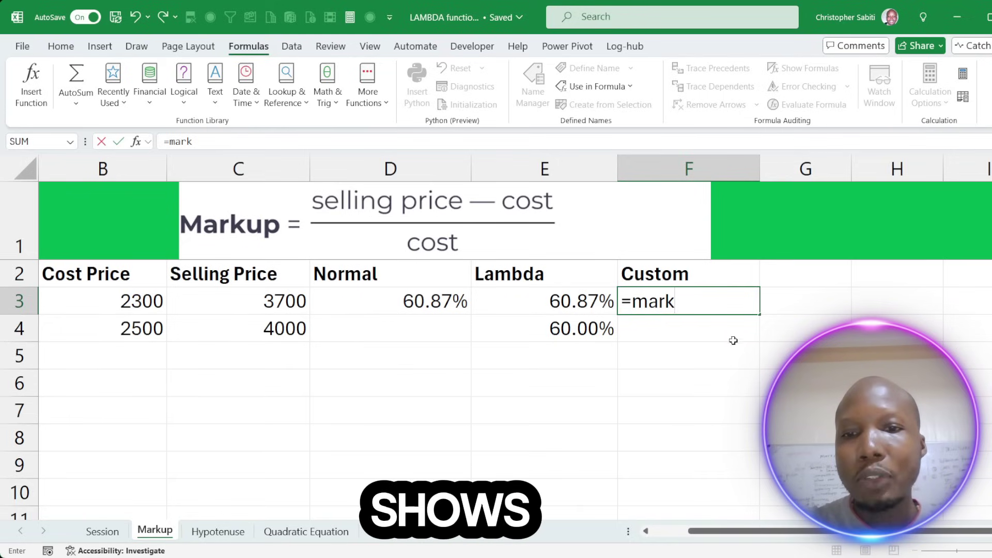
pyautogui.hscroll(1, 738, 342)
pyautogui.hscroll(1, 738, 343)
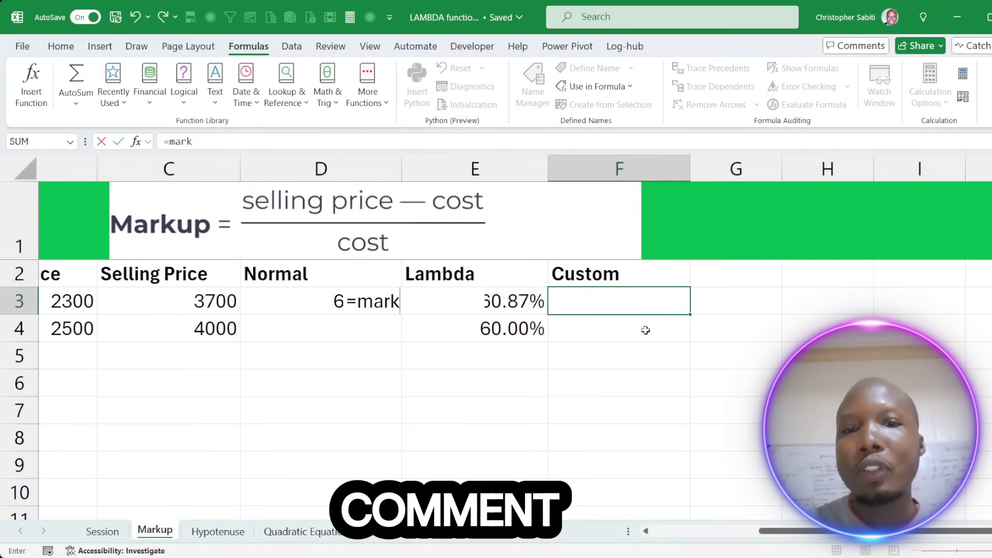
pyautogui.hscroll(2, 602, 379)
pyautogui.click(603, 379)
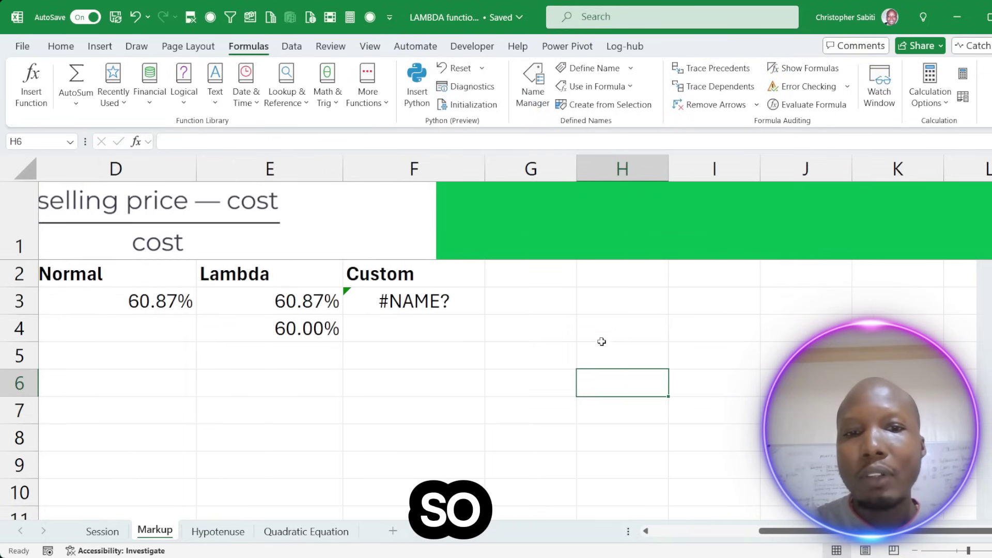
# - Enter =MarkupSabtech(B3,C3) in F3 under Custom and fill it down to F4
pyautogui.click(468, 301)
pyautogui.write('=')
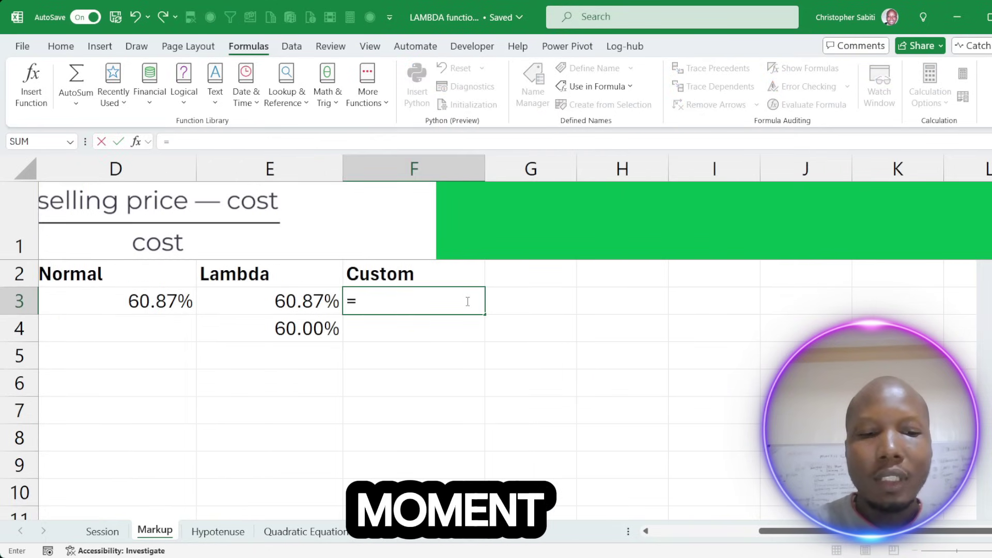
pyautogui.write('ma')
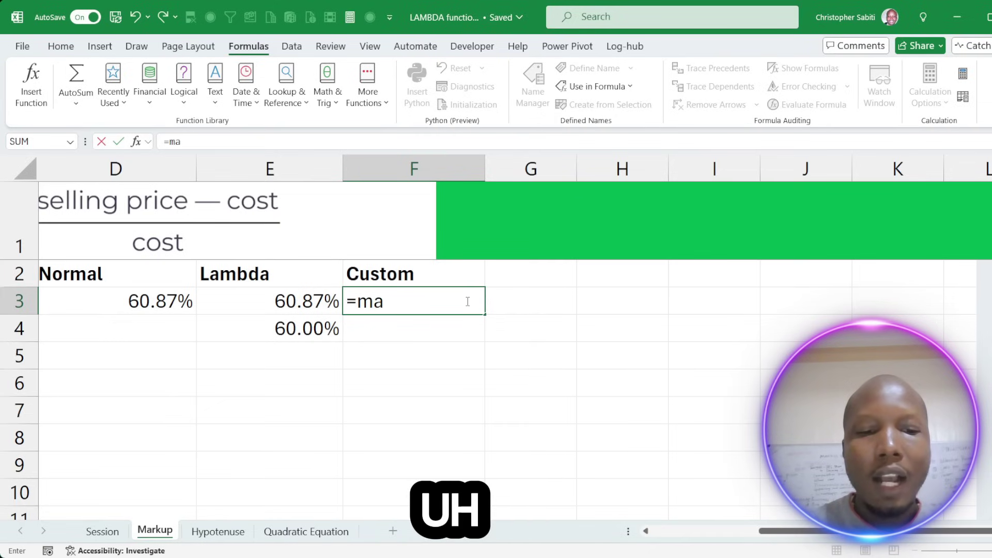
pyautogui.write('r')
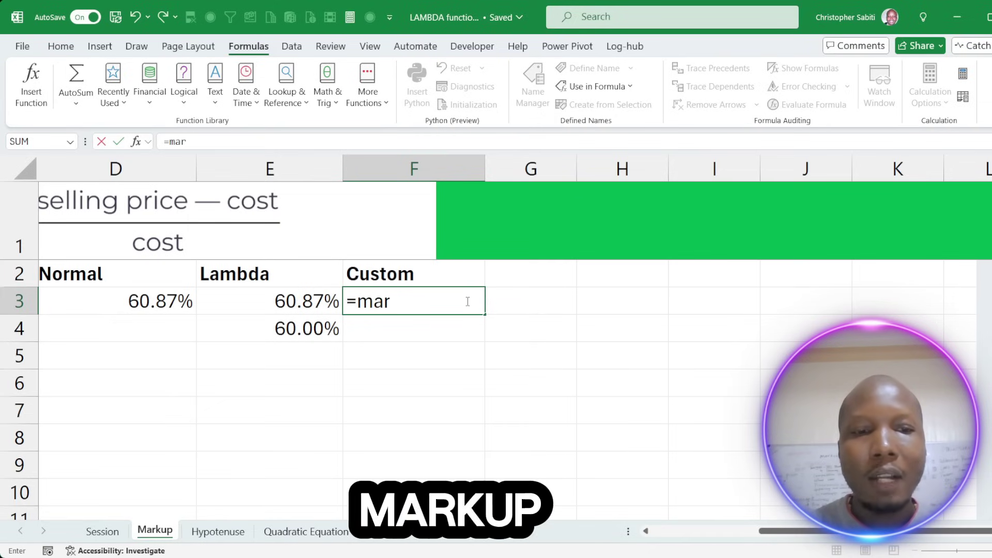
pyautogui.press('Tab')
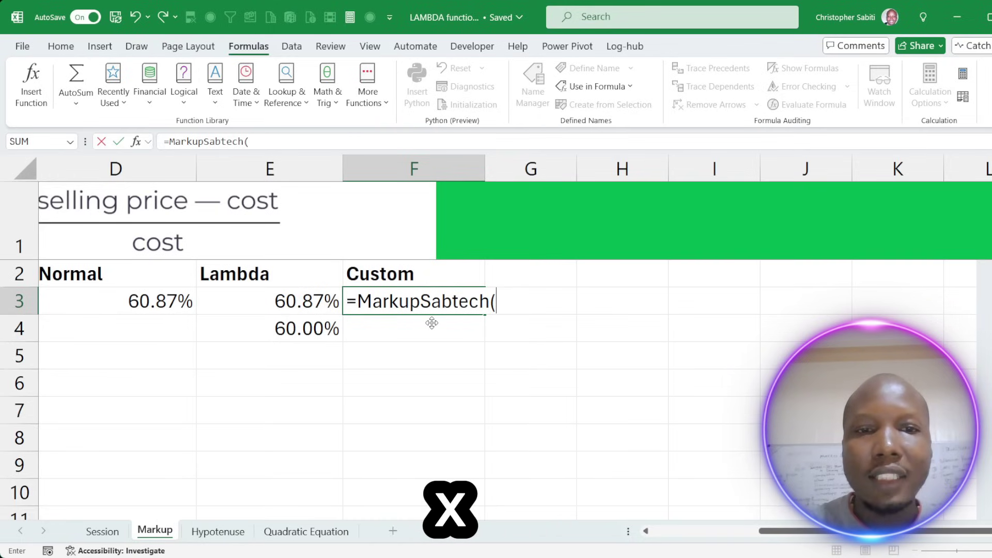
pyautogui.hscroll(-2, 356, 370)
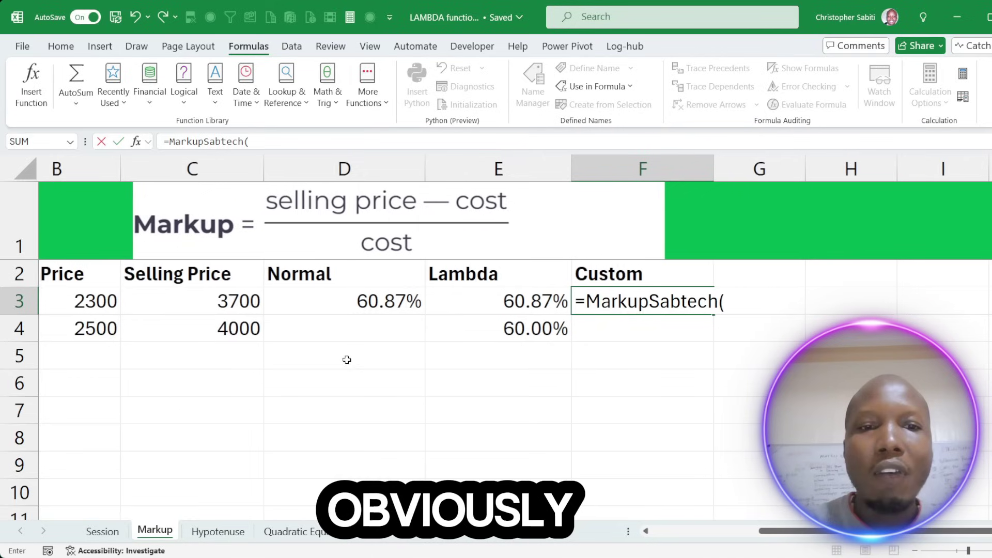
pyautogui.click(95, 301)
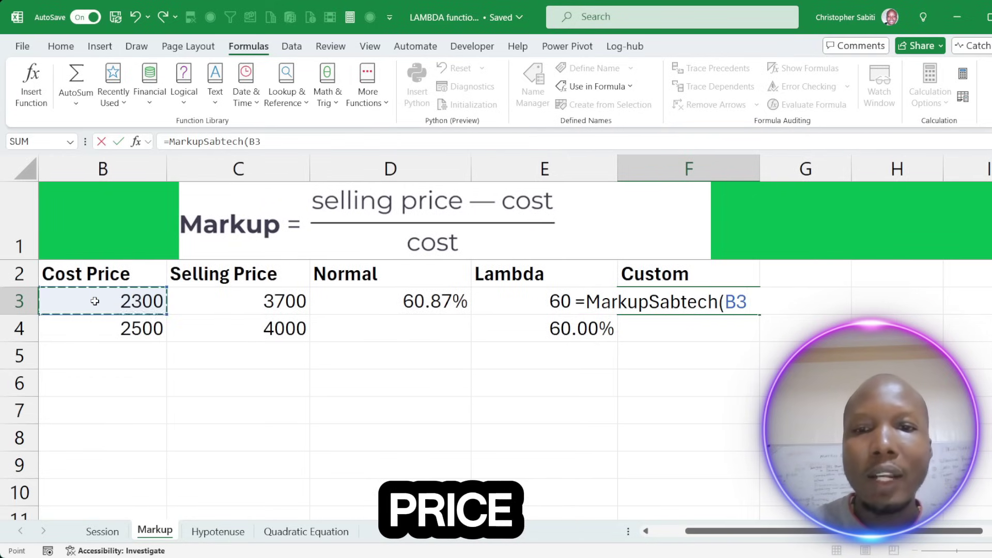
pyautogui.write(',')
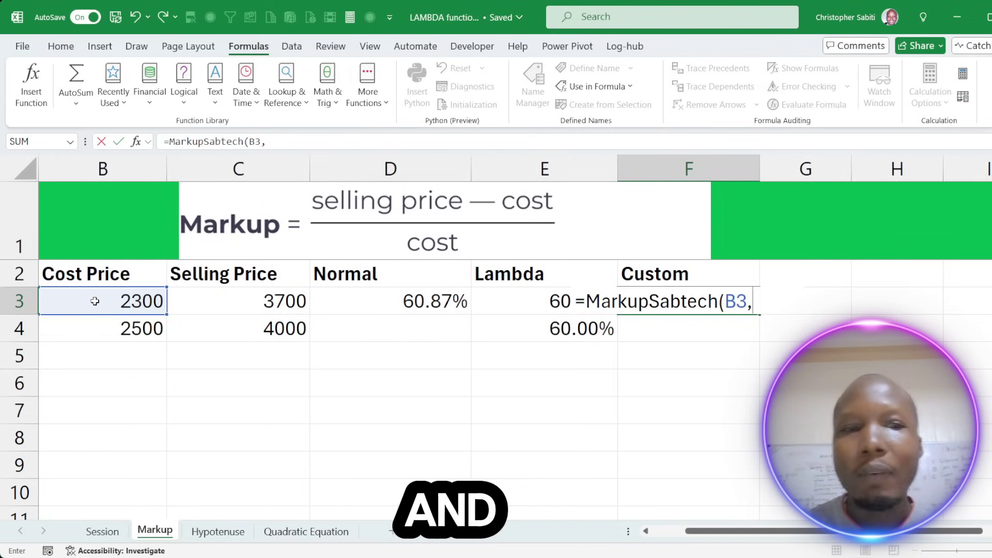
pyautogui.click(203, 309)
pyautogui.press('Return')
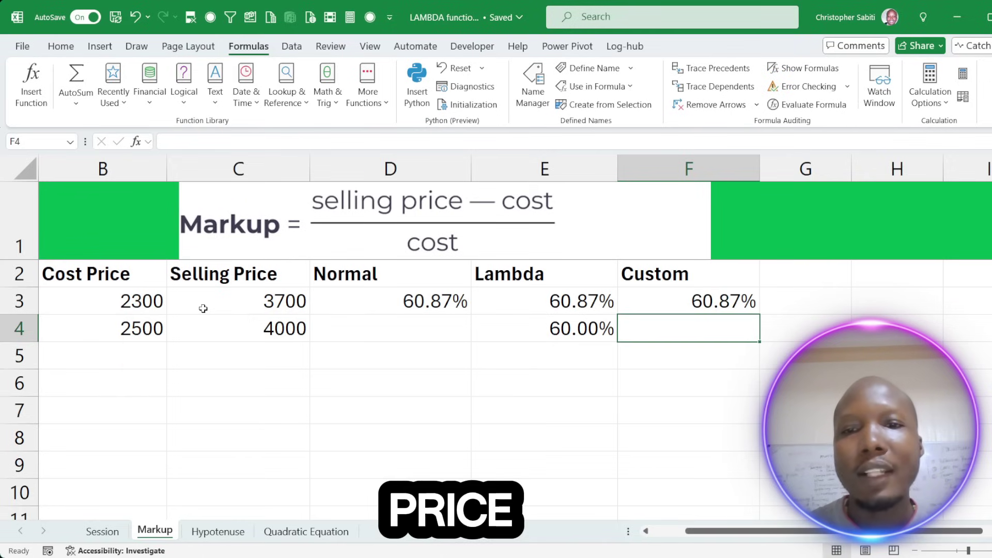
pyautogui.click(695, 306)
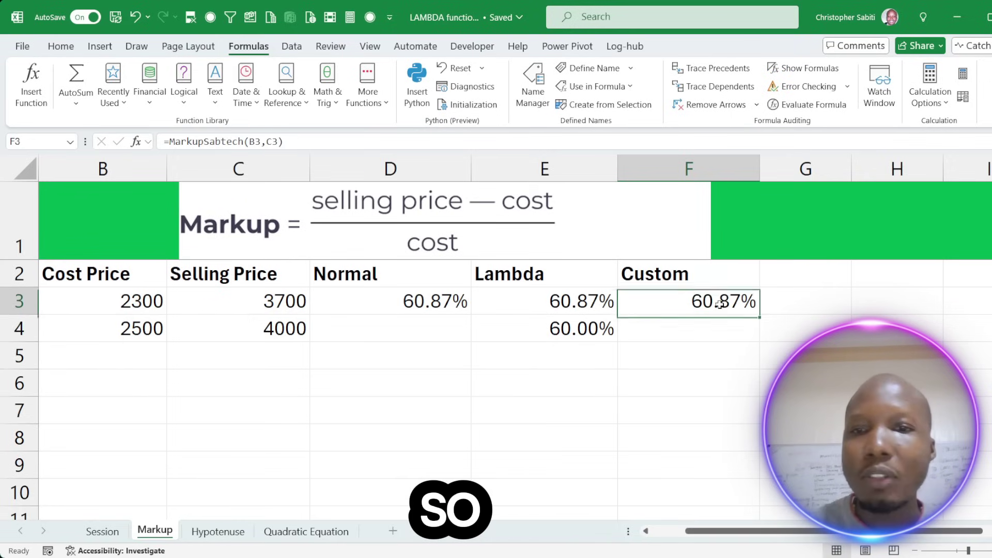
pyautogui.moveTo(758, 316); pyautogui.dragTo(756, 341)
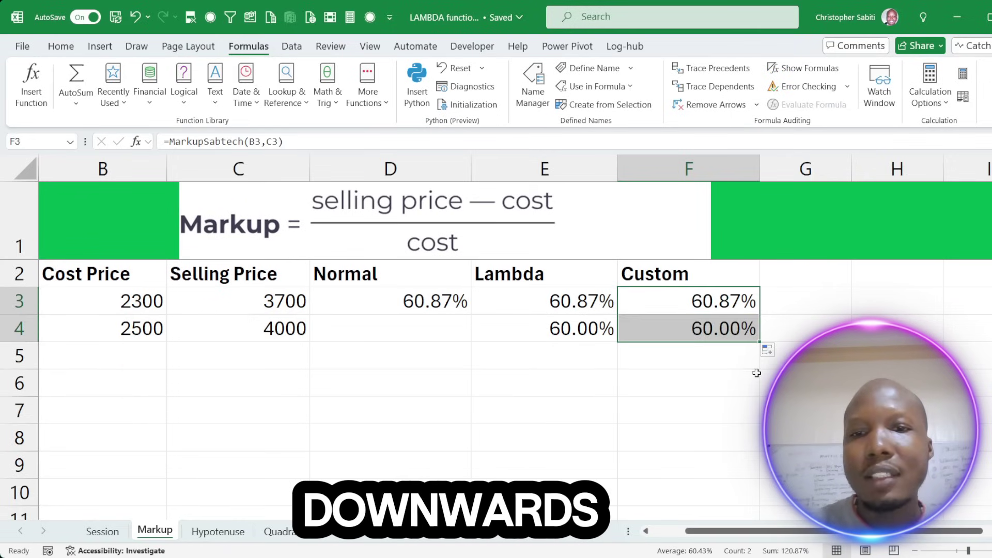
# - Enter =RANDBETWEEN(2000,6000) in B5 under Cost Price and fill it down to B11
pyautogui.hscroll(1, 744, 377)
pyautogui.click(112, 352)
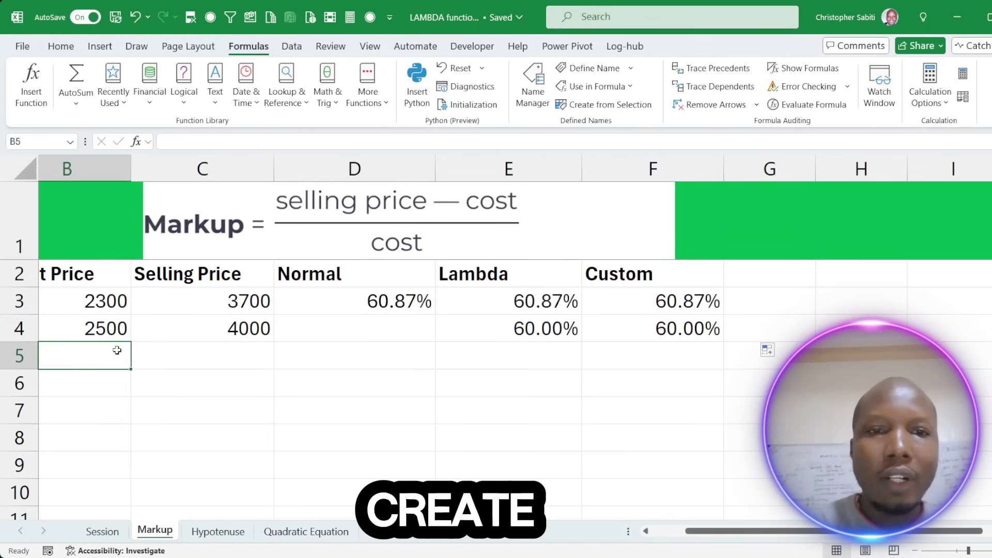
pyautogui.click(915, 551)
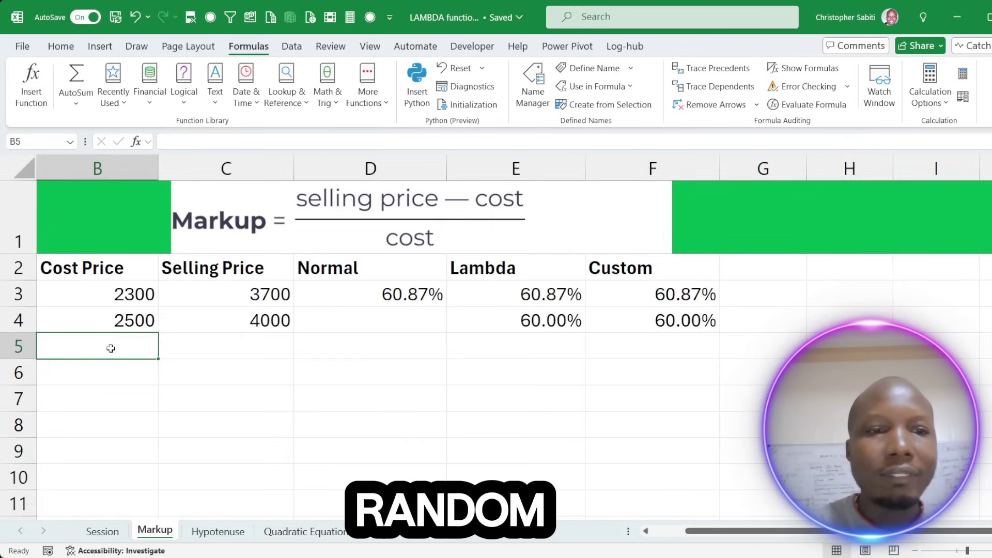
pyautogui.click(915, 551)
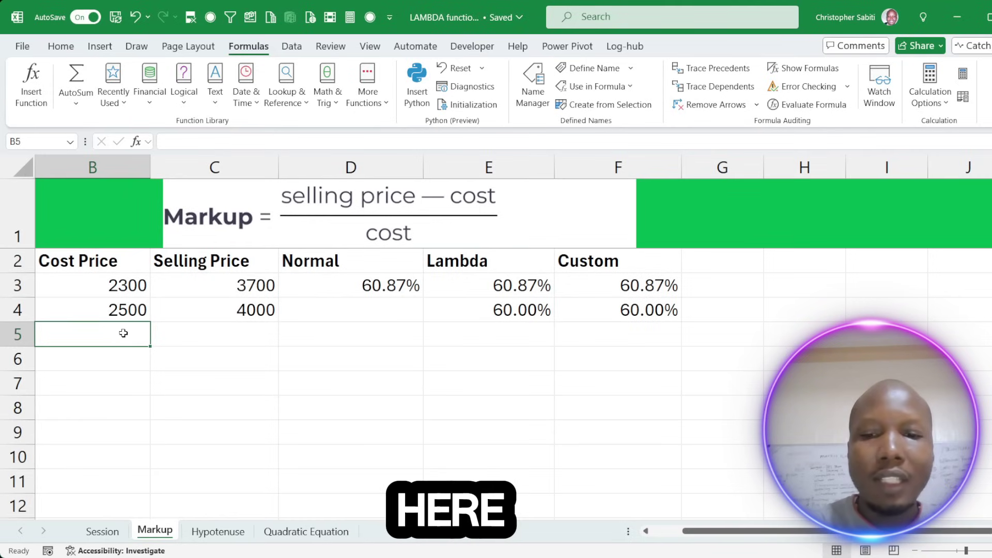
pyautogui.write('=ra')
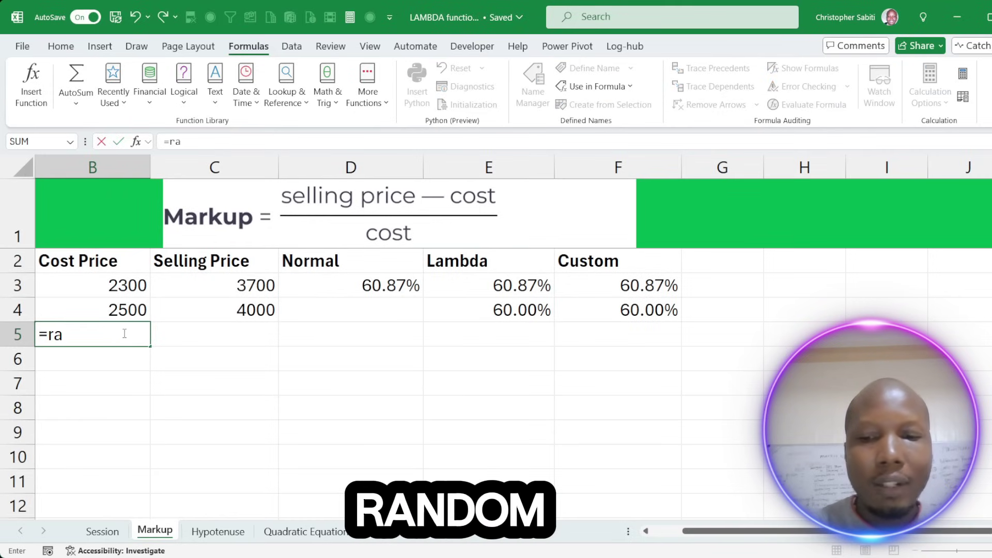
pyautogui.write('ndbetween(')
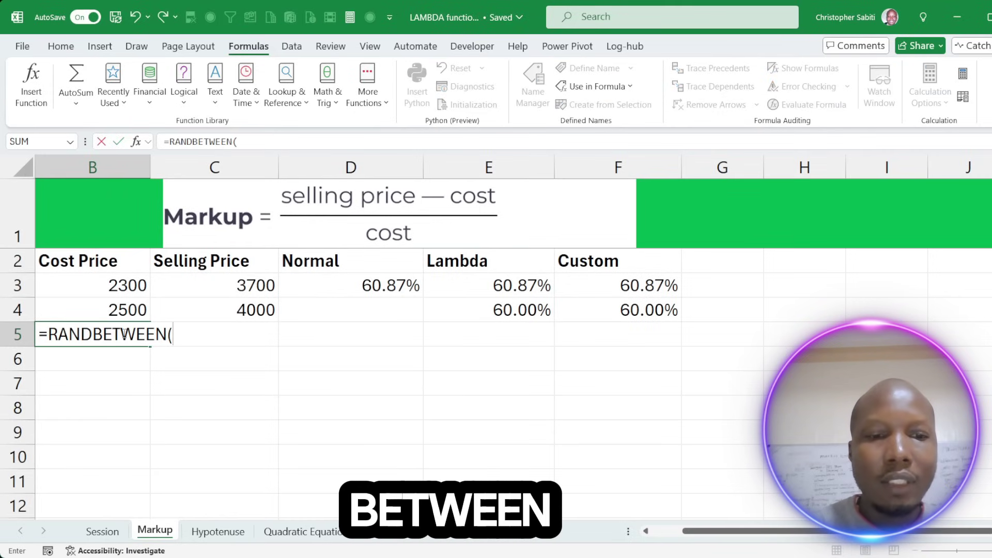
pyautogui.write('2000')
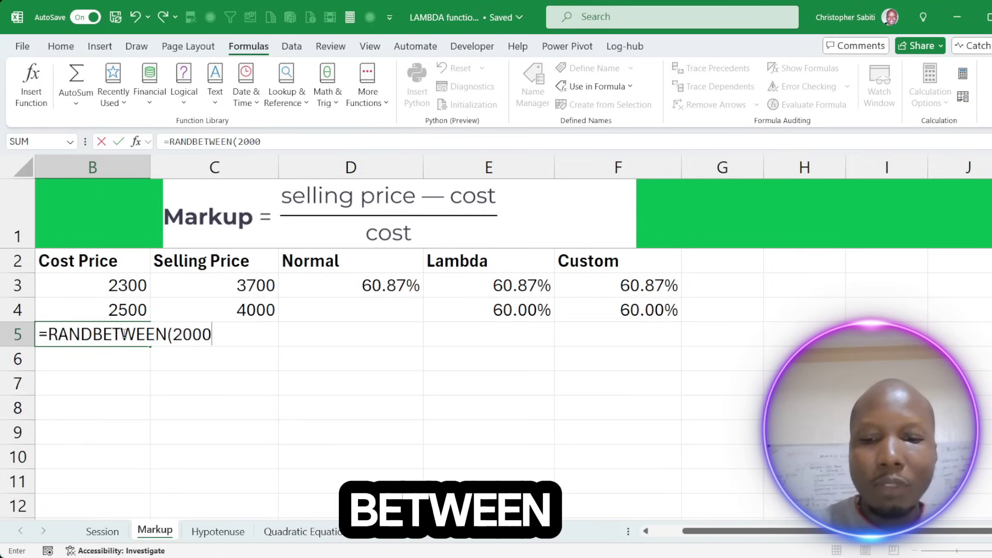
pyautogui.write(',')
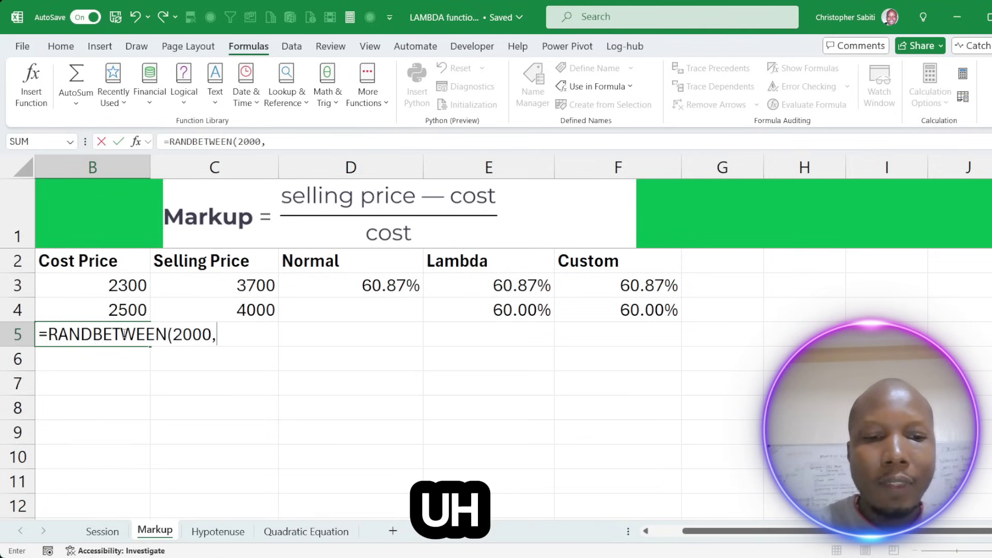
pyautogui.write('6000')
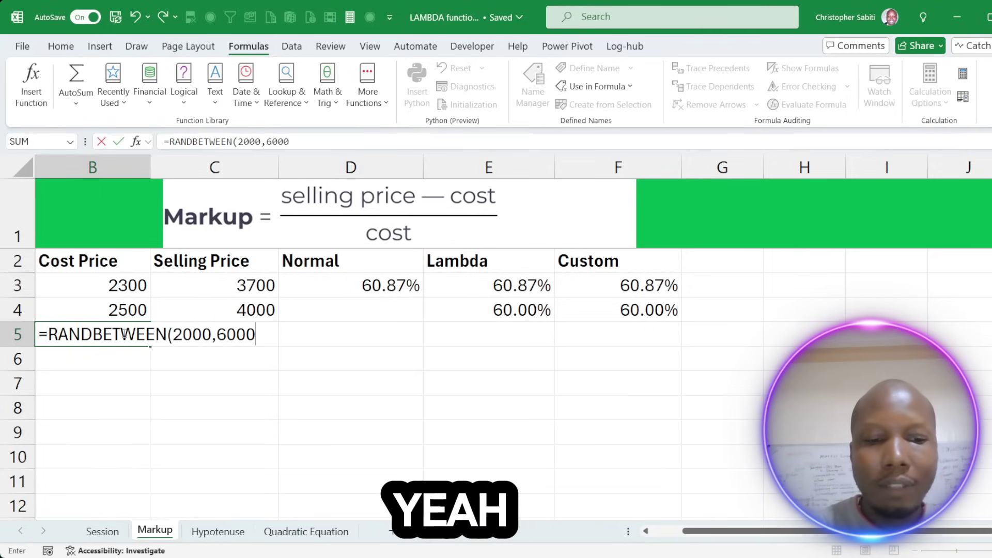
pyautogui.write(')')
pyautogui.press('Return')
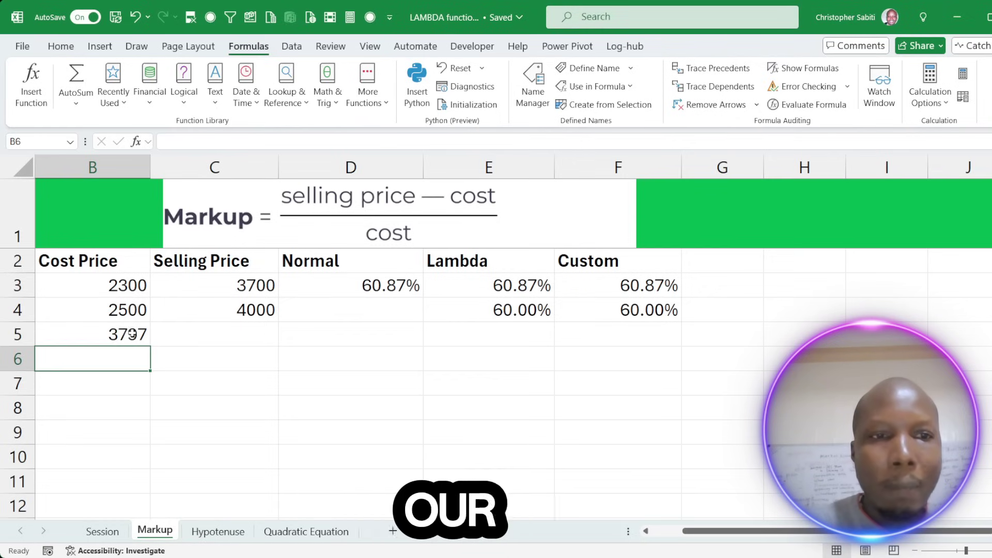
pyautogui.click(124, 334)
pyautogui.moveTo(149, 344); pyautogui.dragTo(149, 483)
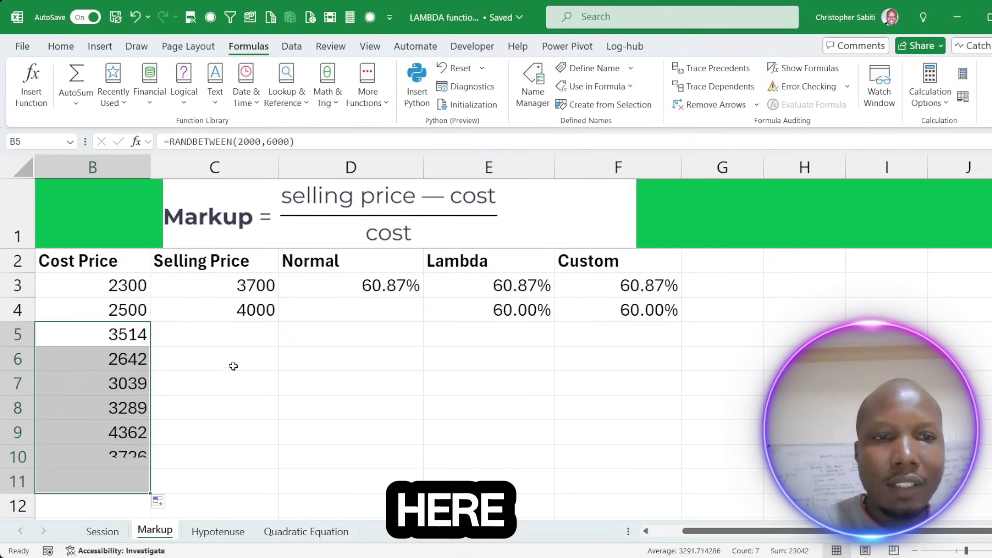
# - Copy the RANDBETWEEN formula from B5 to C5 under Selling Price and fill it down to C11
pyautogui.click(229, 335)
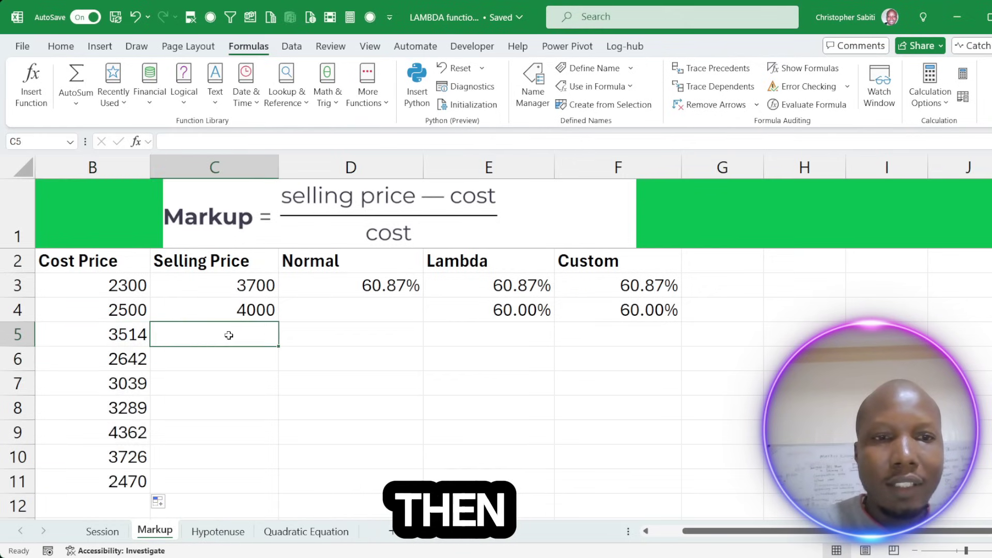
pyautogui.click(133, 325)
pyautogui.hotkey('ctrl', 'c')
pyautogui.click(200, 329)
pyautogui.hotkey('ctrl', 'v')
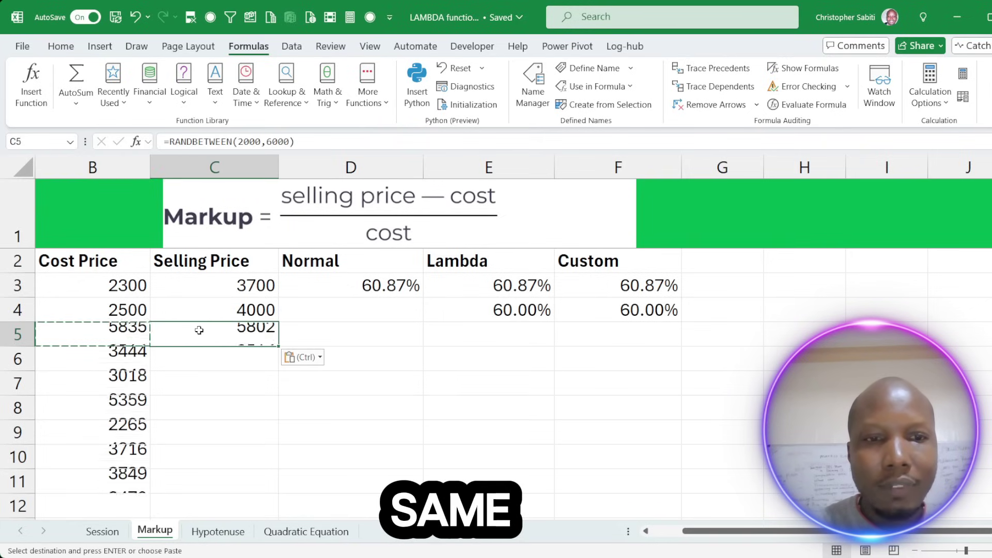
pyautogui.moveTo(278, 346); pyautogui.dragTo(253, 490)
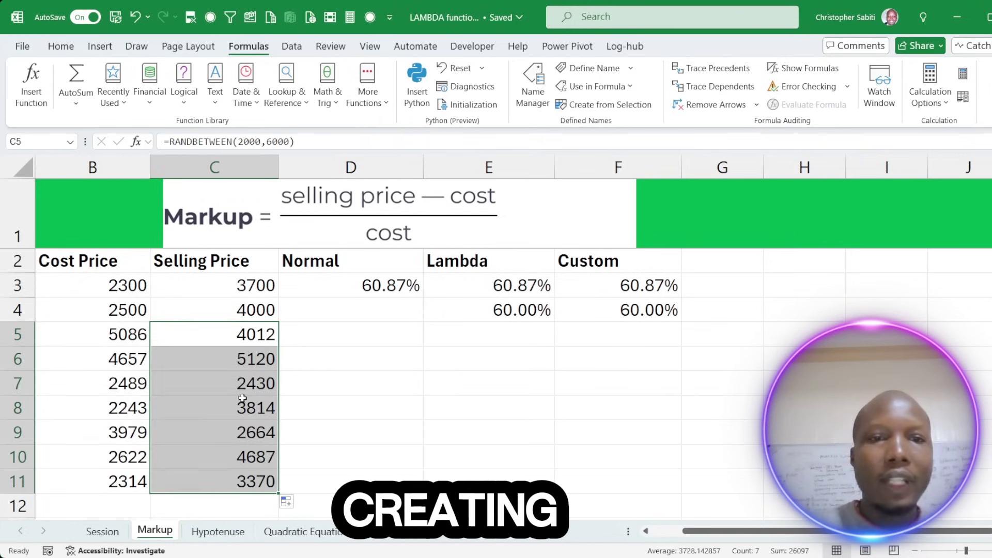
# - Fill the Normal markup formula =(C3-B3)/B3 from D3 down to D11 and check the formula in D3
pyautogui.click(385, 290)
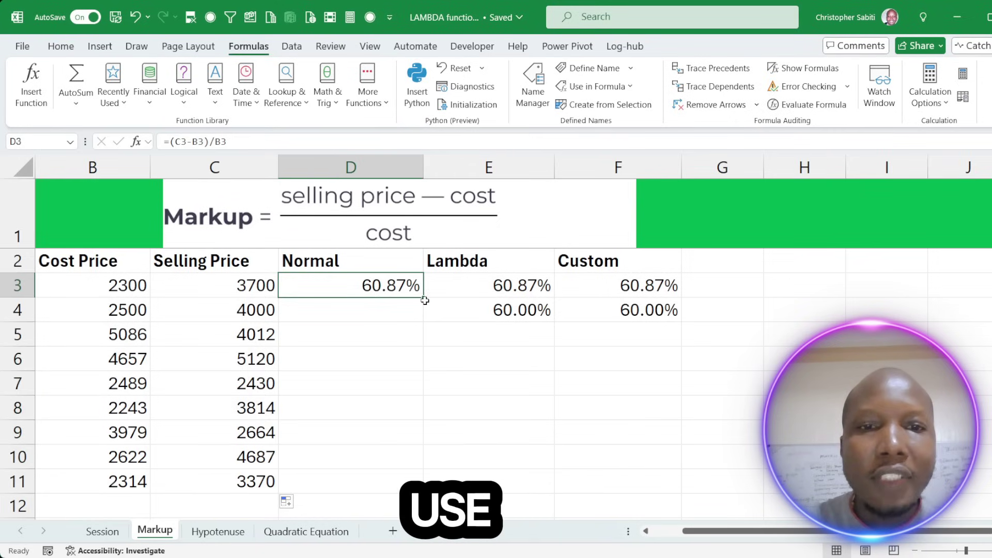
pyautogui.moveTo(424, 300); pyautogui.dragTo(381, 489)
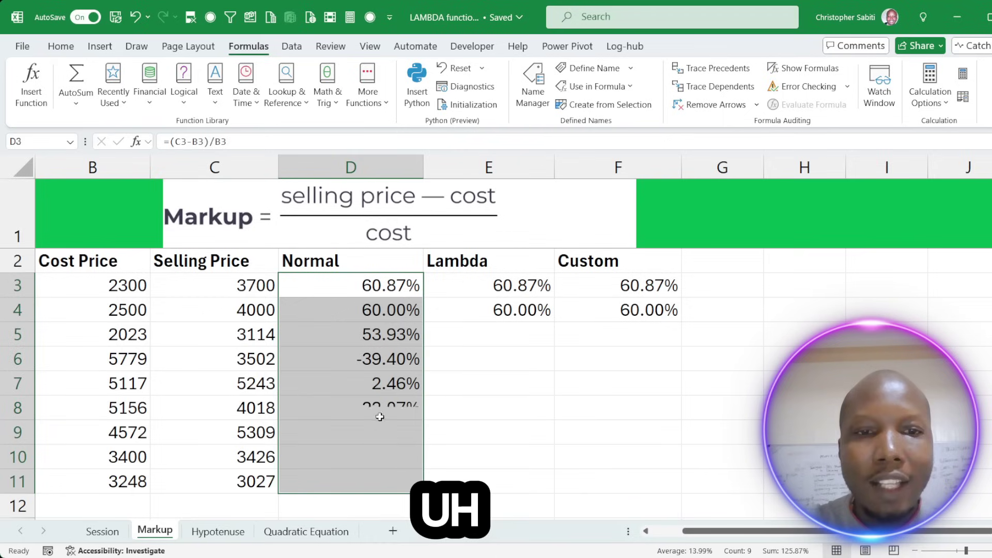
pyautogui.click(337, 289)
pyautogui.doubleClick(336, 293)
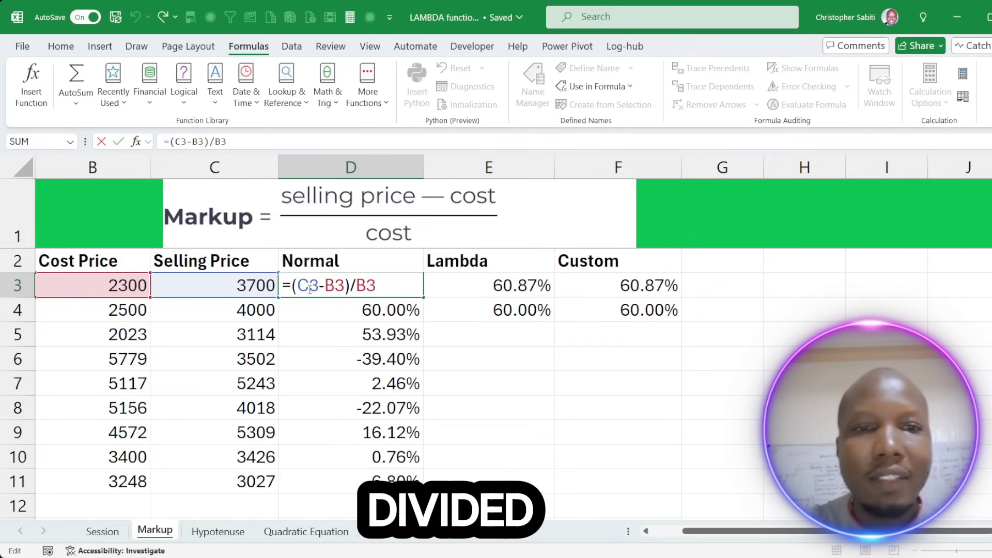
pyautogui.press('Return')
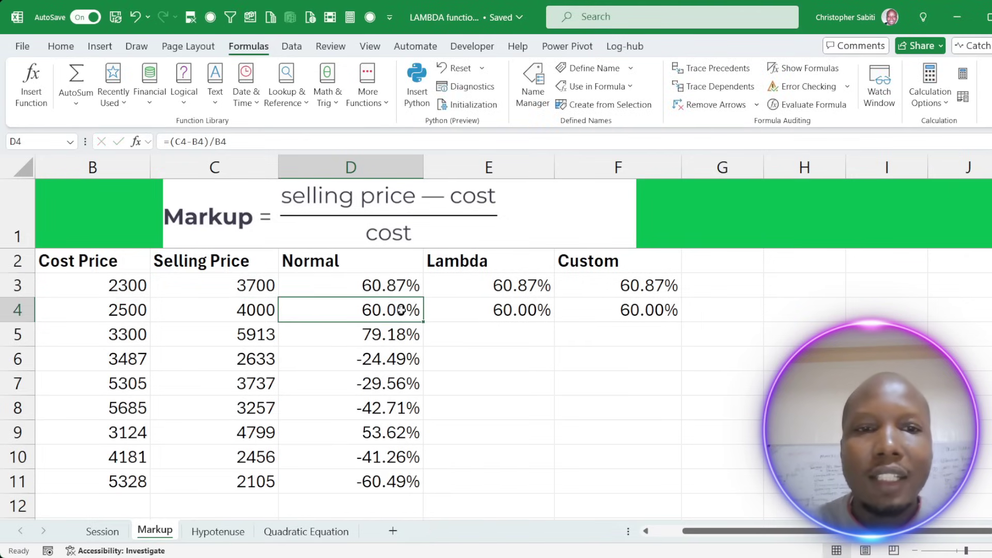
# - Fill the LAMBDA markup formula from E4 down to E11 and check the copied formula in E10
pyautogui.click(518, 292)
pyautogui.click(532, 315)
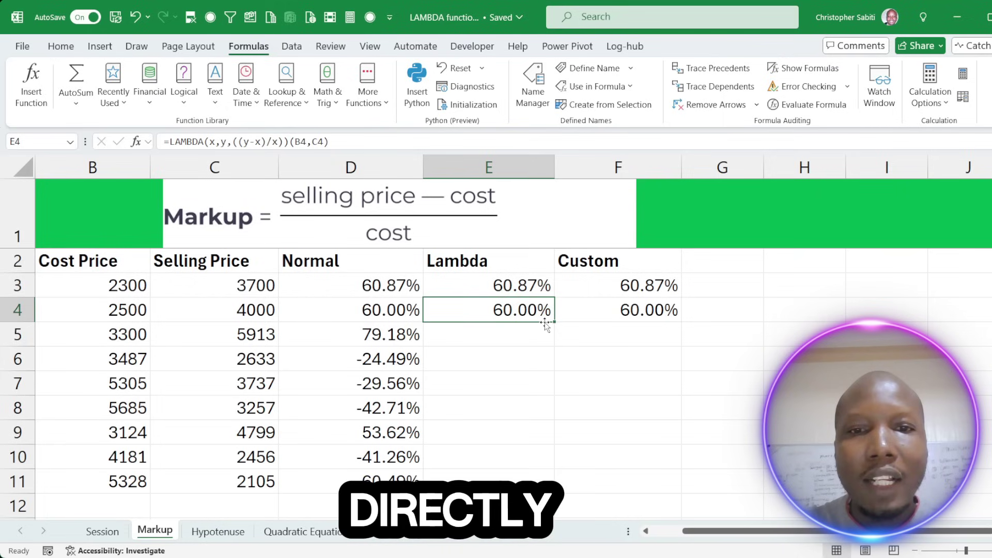
pyautogui.moveTo(545, 324); pyautogui.dragTo(543, 483)
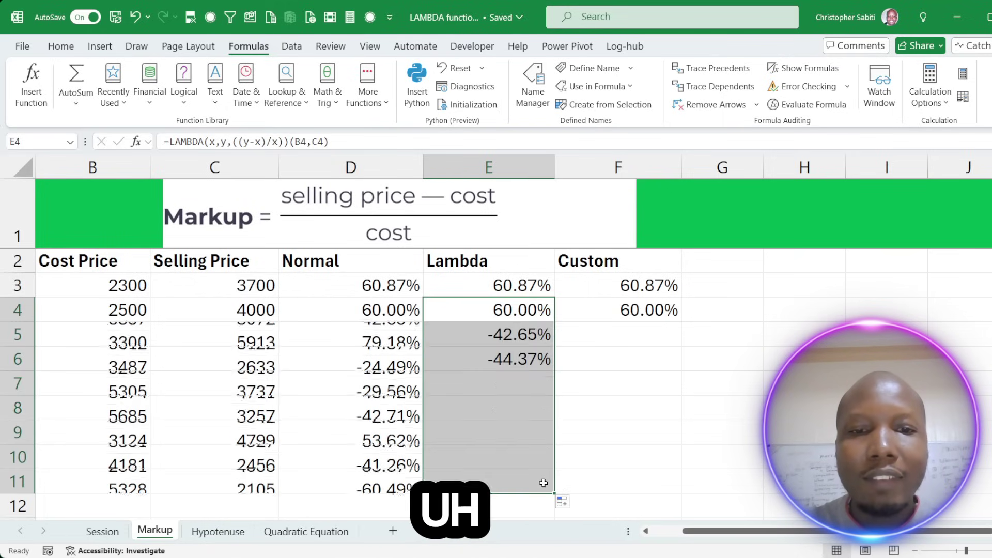
pyautogui.click(535, 365)
pyautogui.doubleClick(536, 466)
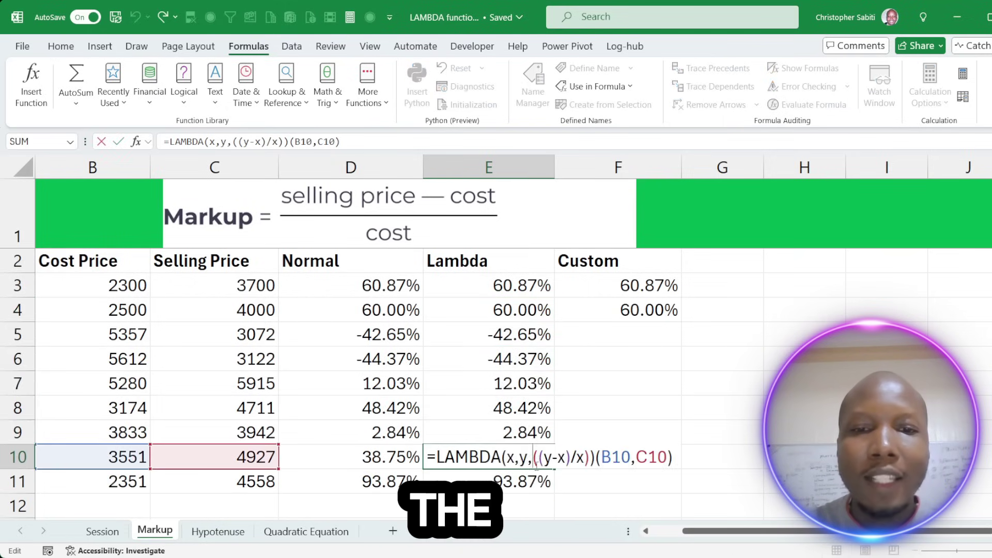
pyautogui.press('Return')
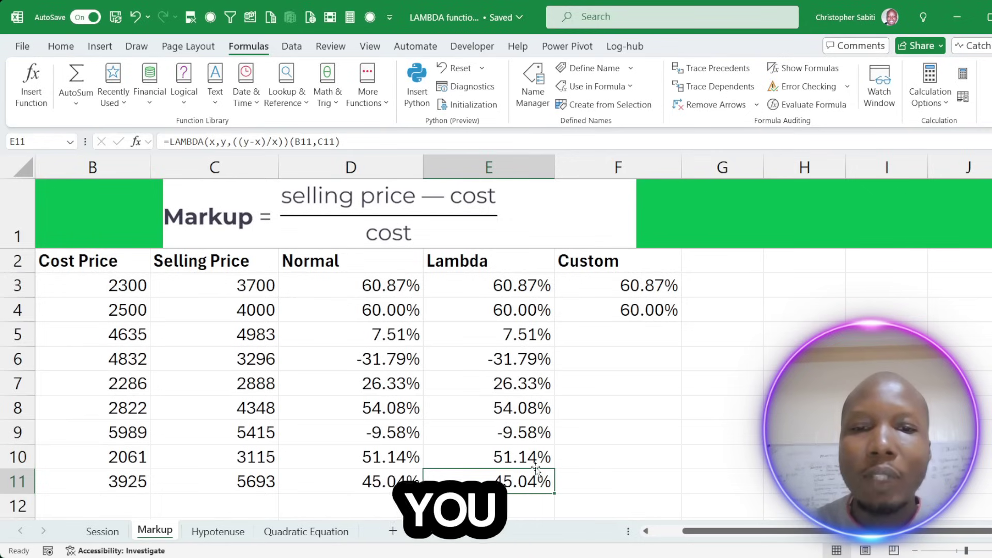
# - Fill the MarkupSabtech formula from F4 down to F11 and check the copied formula in F10
pyautogui.click(641, 336)
pyautogui.click(672, 313)
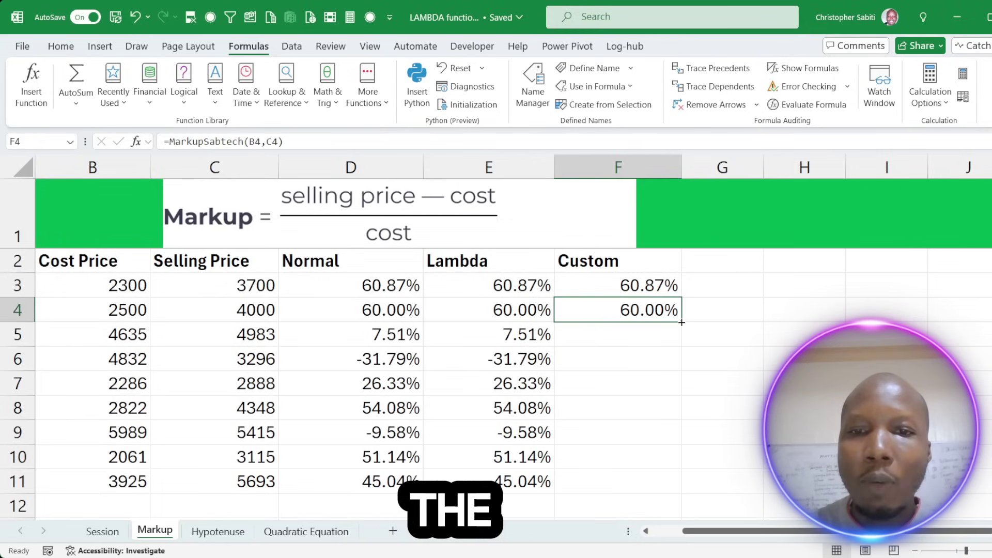
pyautogui.moveTo(681, 322); pyautogui.dragTo(642, 482)
pyautogui.click(634, 464)
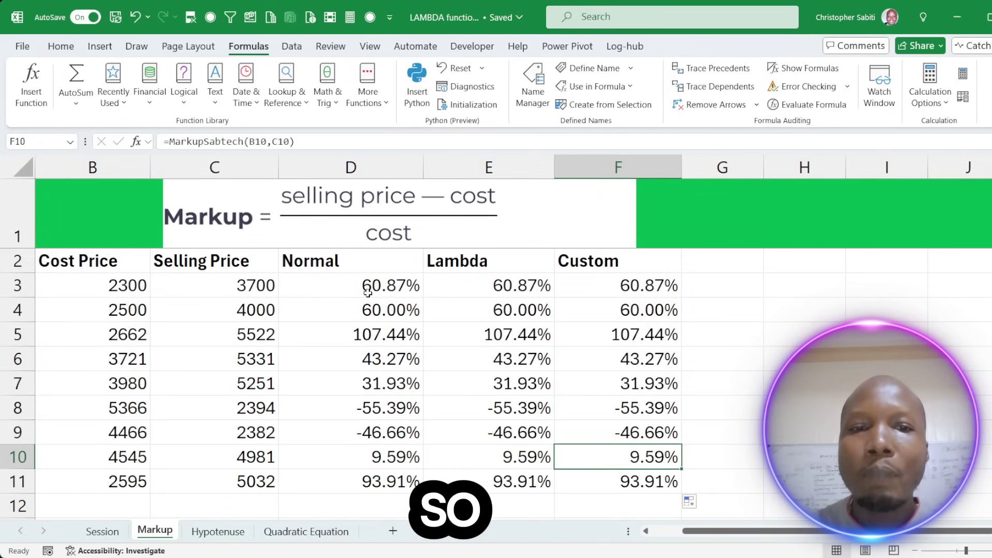
# - Compare the Normal, Lambda and Custom markups in D3:F11 and look briefly at the Hypotenuse sheet
pyautogui.moveTo(370, 288); pyautogui.dragTo(580, 480)
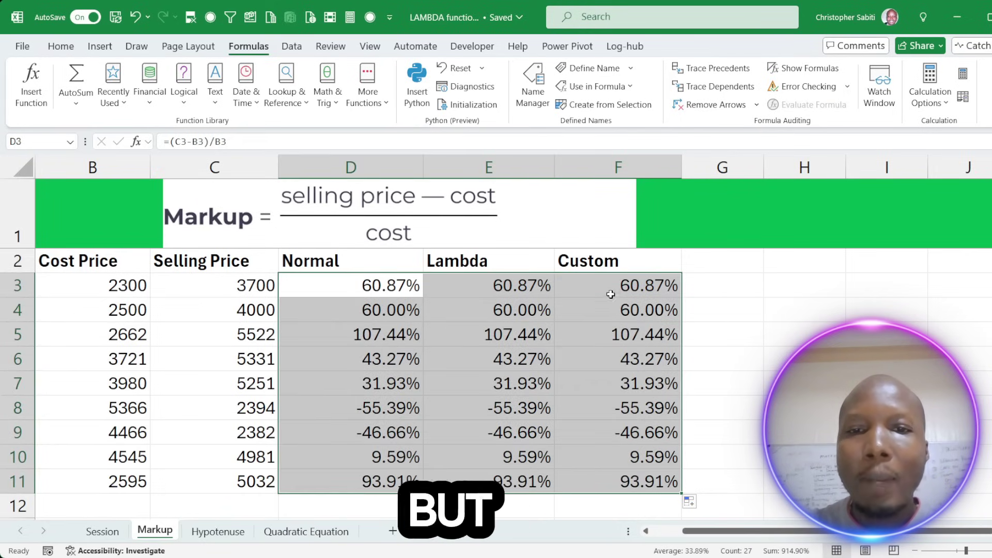
pyautogui.moveTo(612, 283); pyautogui.dragTo(610, 475)
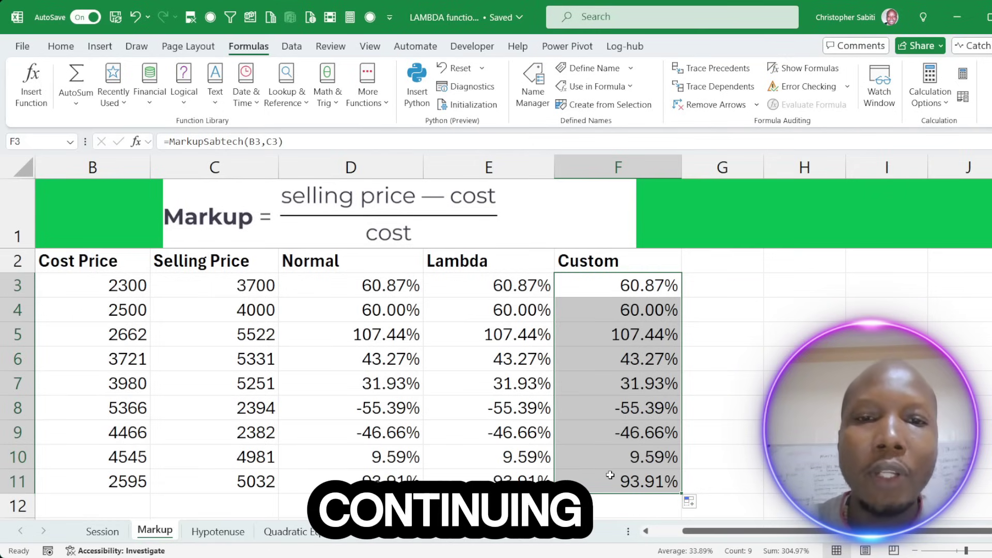
pyautogui.click(218, 535)
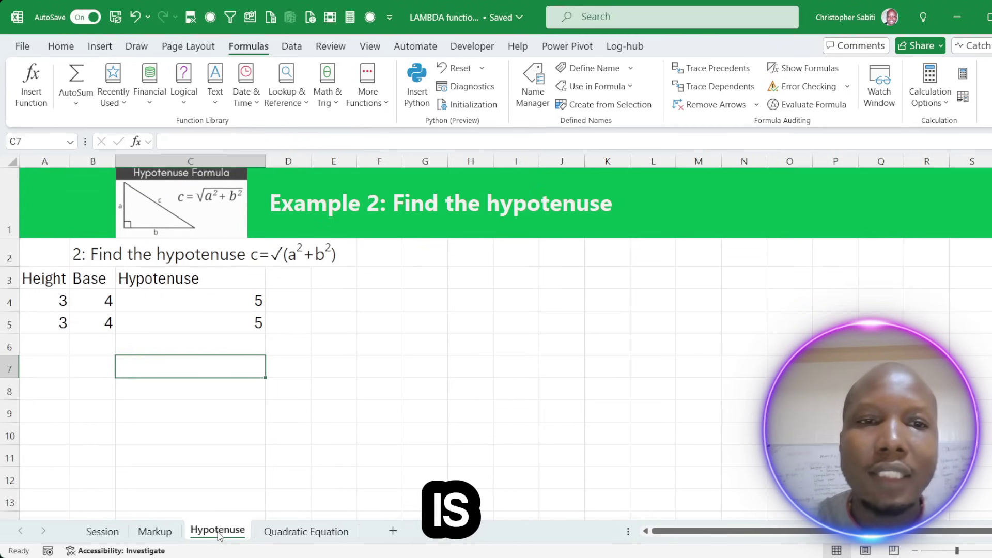
pyautogui.click(162, 536)
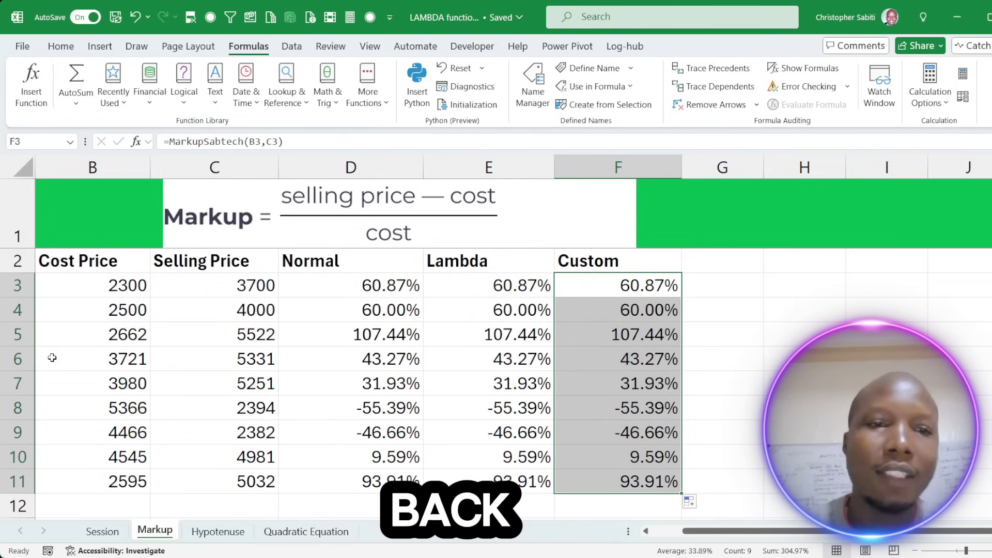
pyautogui.click(244, 364)
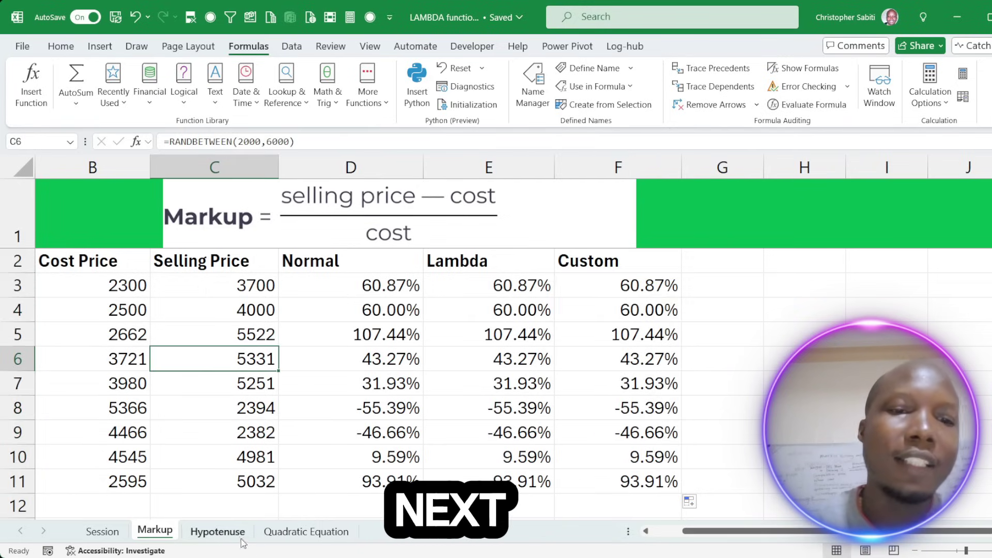
# - Open the Hypotenuse sheet for Example 2
pyautogui.click(217, 531)
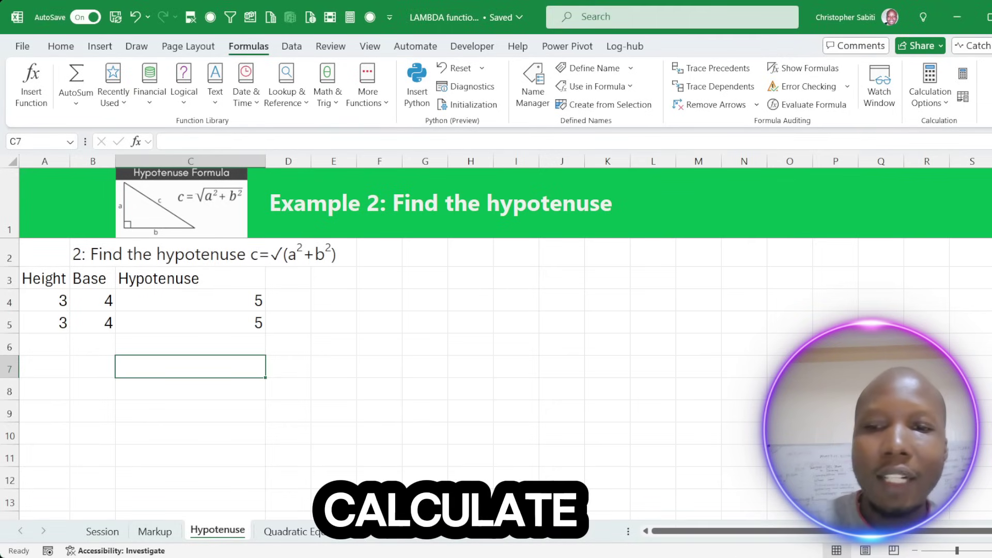
pyautogui.keyDown('ctrl'); pyautogui.scroll(2, 349, 298); pyautogui.keyUp('ctrl')
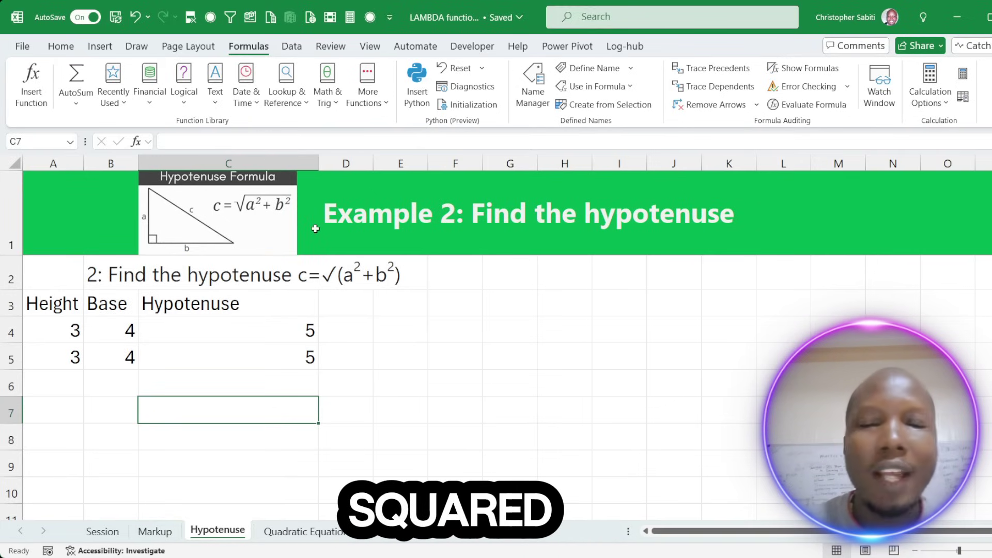
pyautogui.click(545, 319)
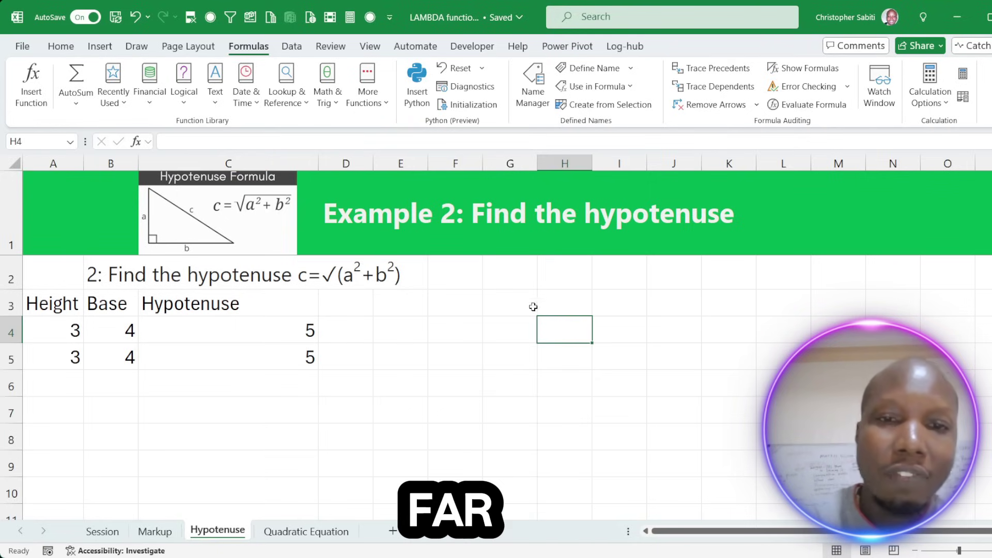
# - Enter 3 in G2 and square it with =G2^2 in H2 to demonstrate the exponent operator
pyautogui.click(523, 282)
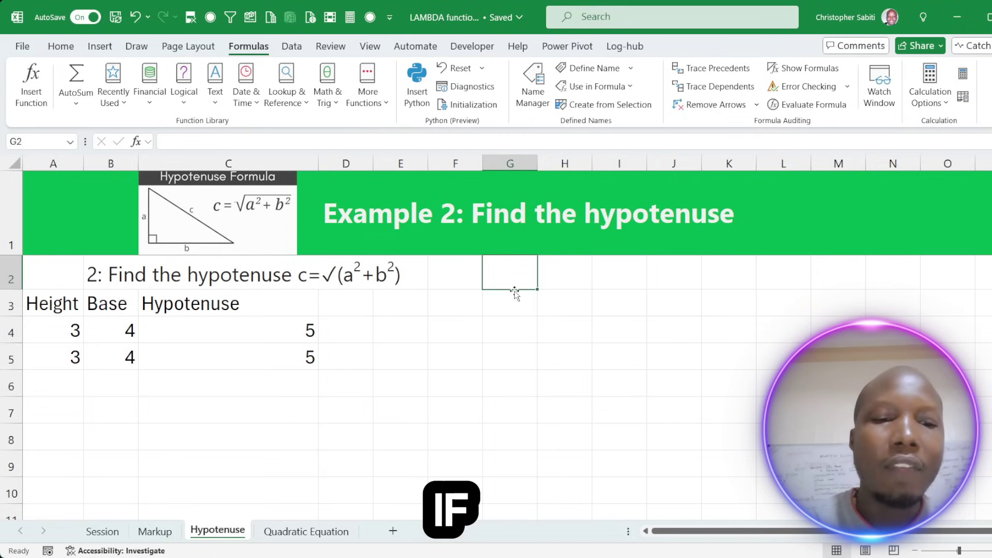
pyautogui.write('3')
pyautogui.click(587, 275)
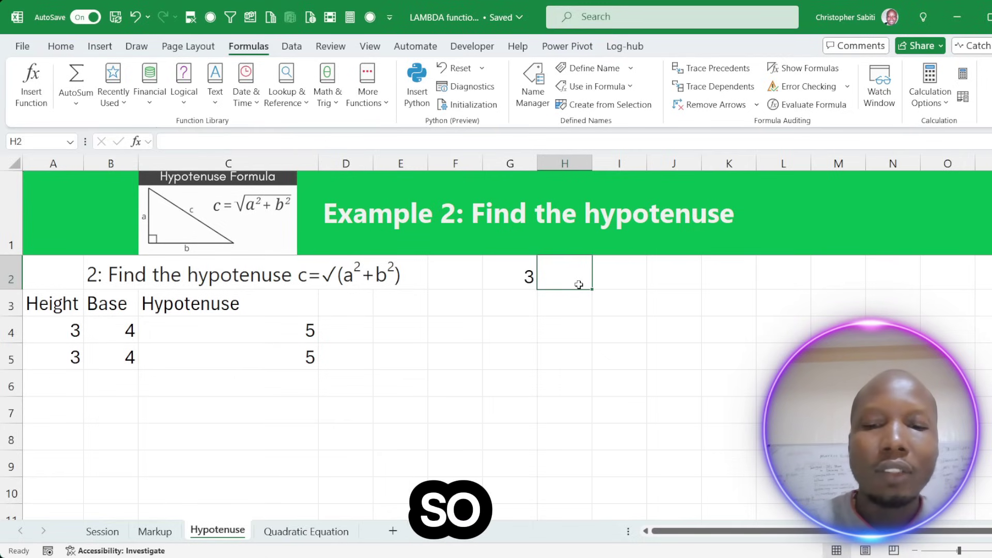
pyautogui.write('=')
pyautogui.click(525, 280)
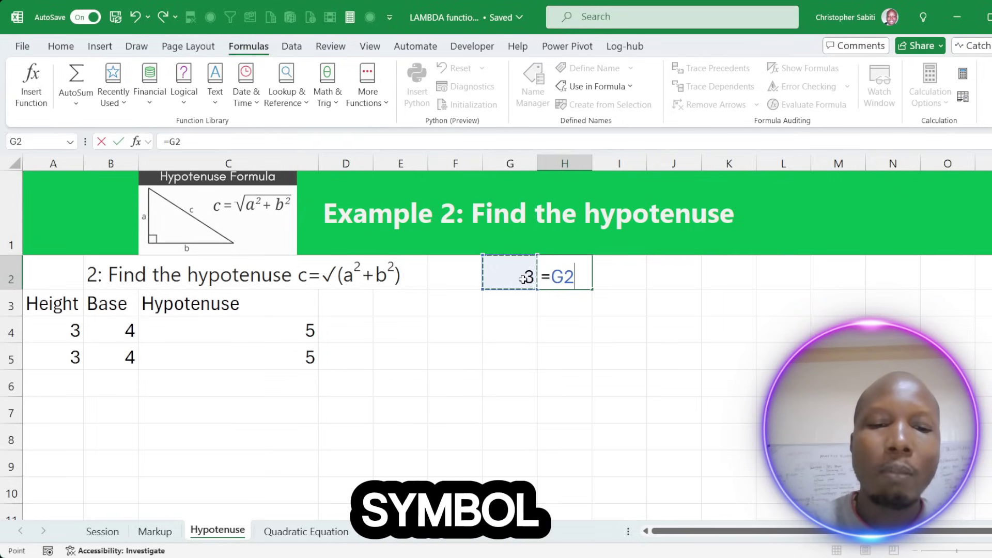
pyautogui.write('^')
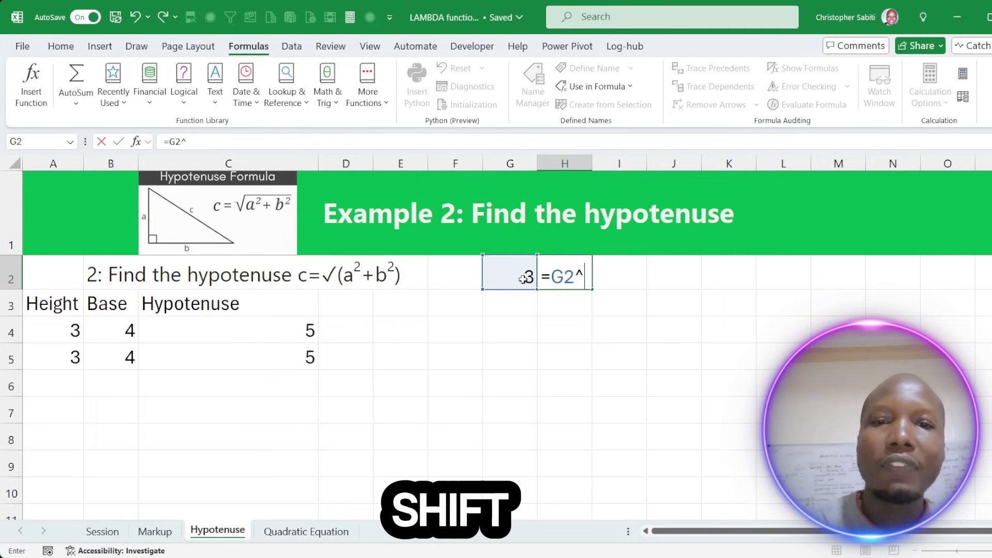
pyautogui.write('2')
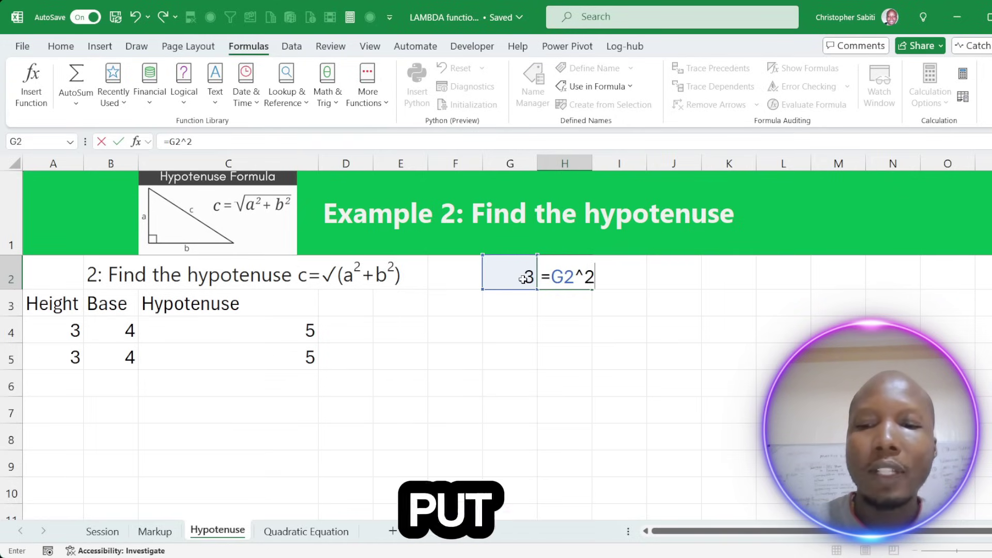
pyautogui.press('Return')
pyautogui.click(563, 283)
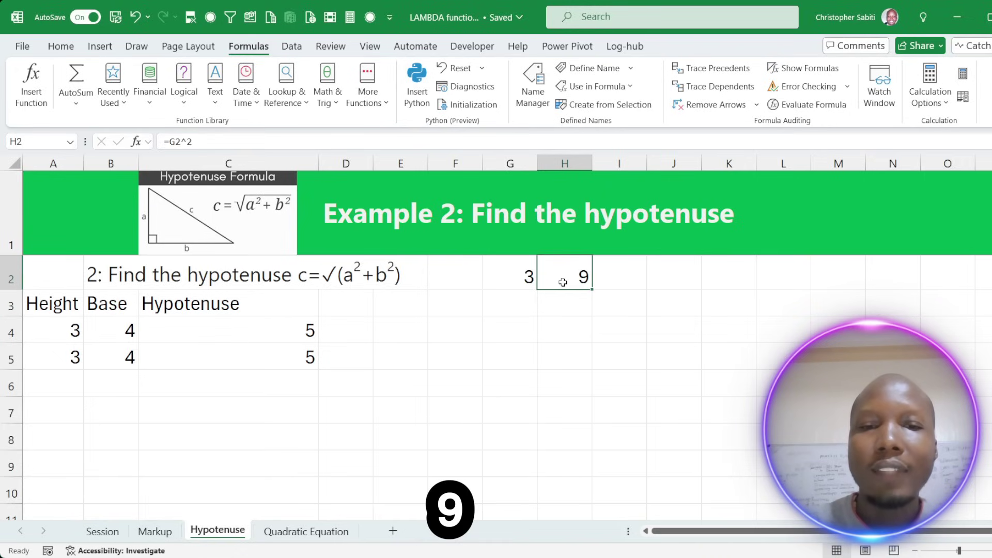
# - Enter =G2^3 in I2 to demonstrate cubing the number in G2
pyautogui.click(623, 284)
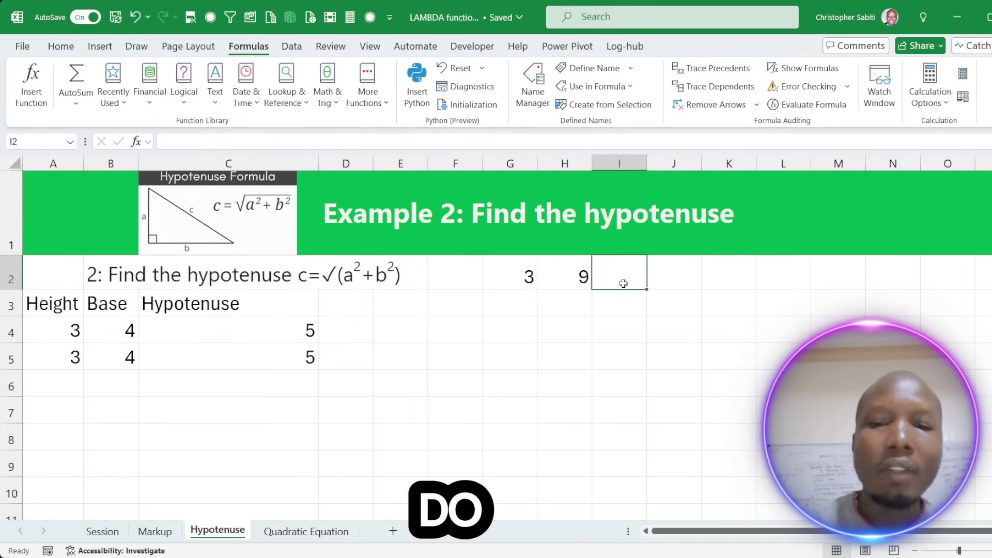
pyautogui.click(531, 278)
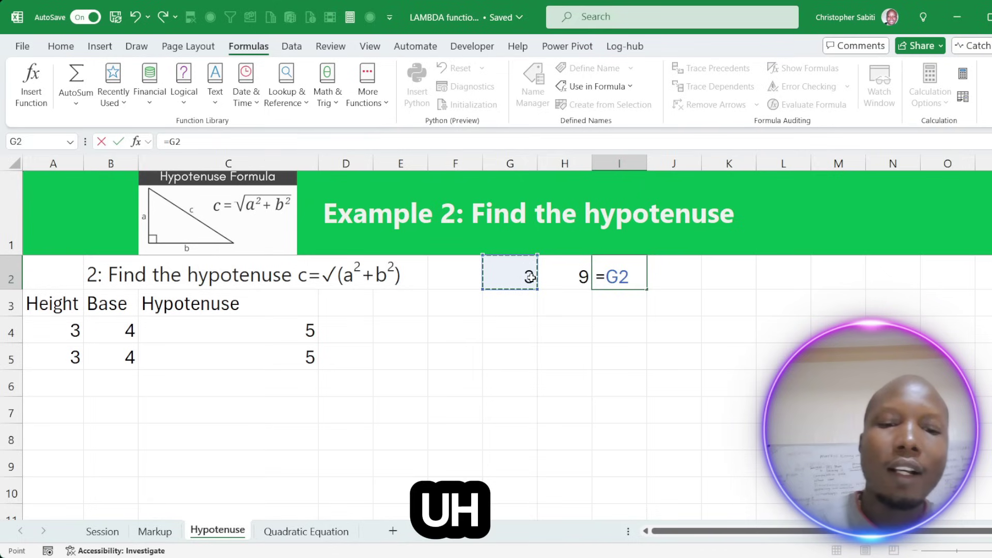
pyautogui.write('^3')
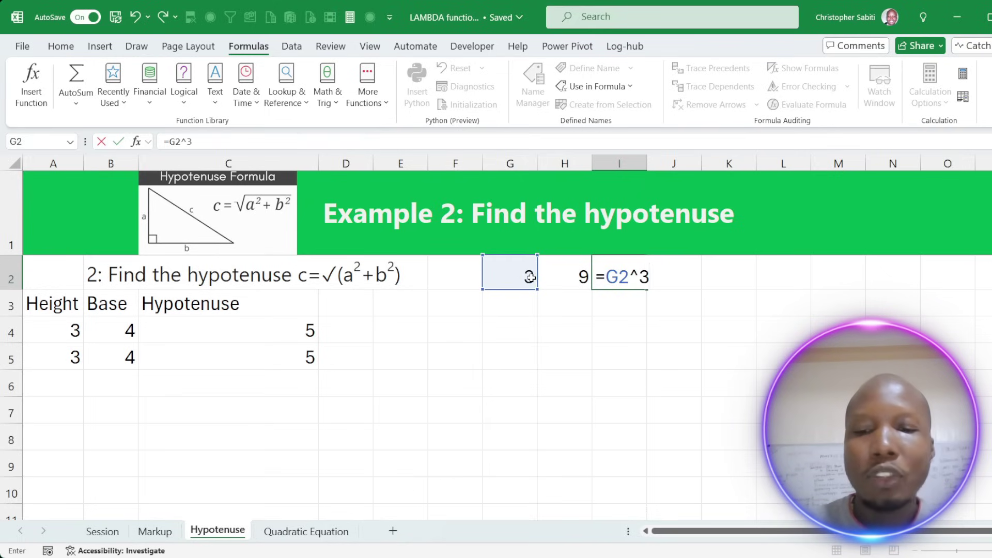
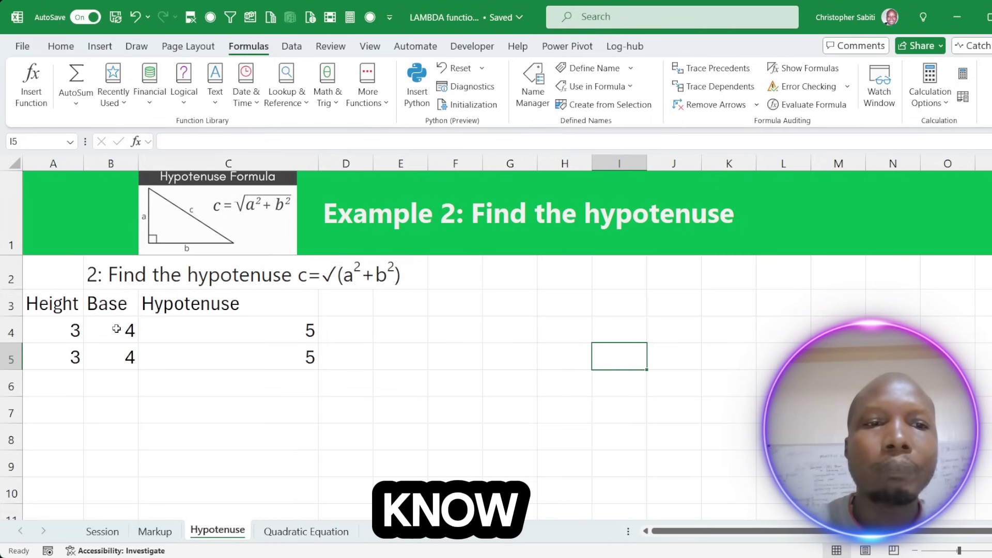
# - Clear the second example row, A5:C5, below the Height, Base and Hypotenuse values
pyautogui.click(118, 328)
pyautogui.click(196, 338)
pyautogui.moveTo(74, 357); pyautogui.dragTo(187, 357)
pyautogui.press('Delete')
# - Examine the LAMBDA formula in C4 part by part: the function name, parameters a and b, SQRT, and the squared terms
pyautogui.click(217, 337)
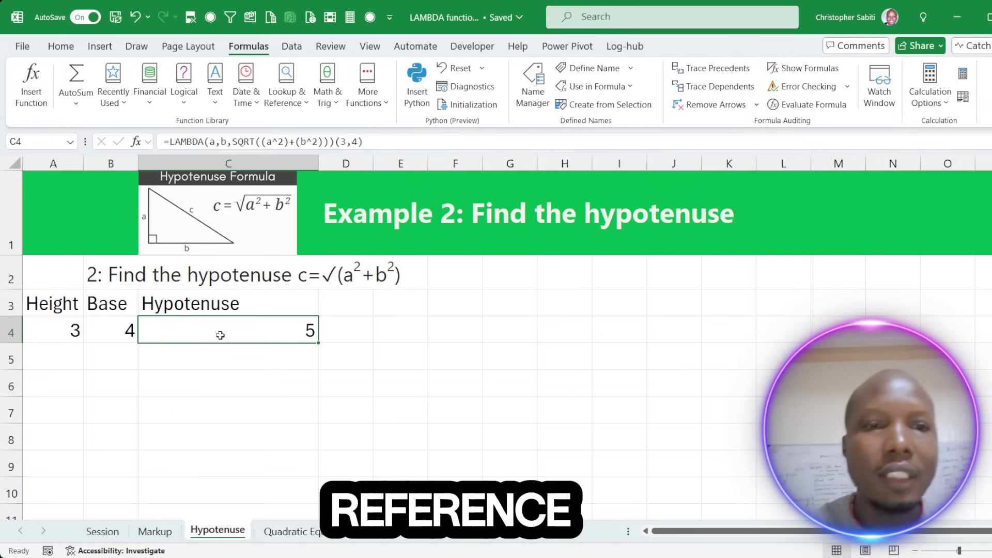
pyautogui.doubleClick(221, 333)
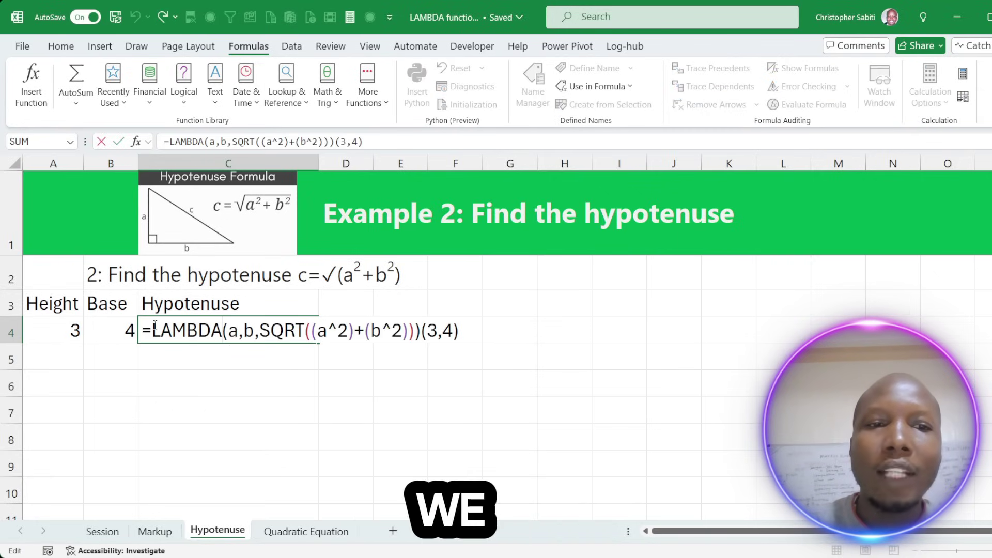
pyautogui.moveTo(154, 325); pyautogui.dragTo(222, 332)
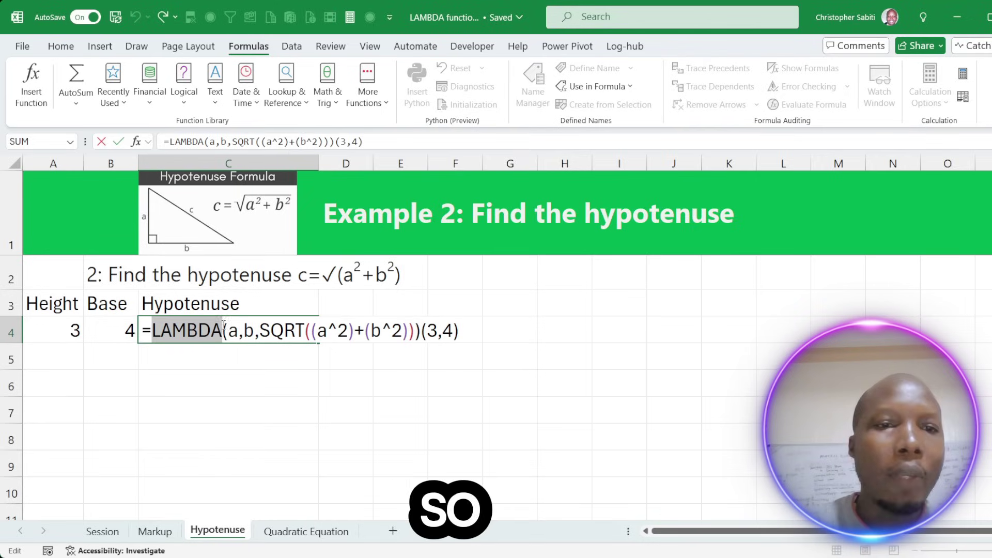
pyautogui.moveTo(254, 331); pyautogui.dragTo(228, 331)
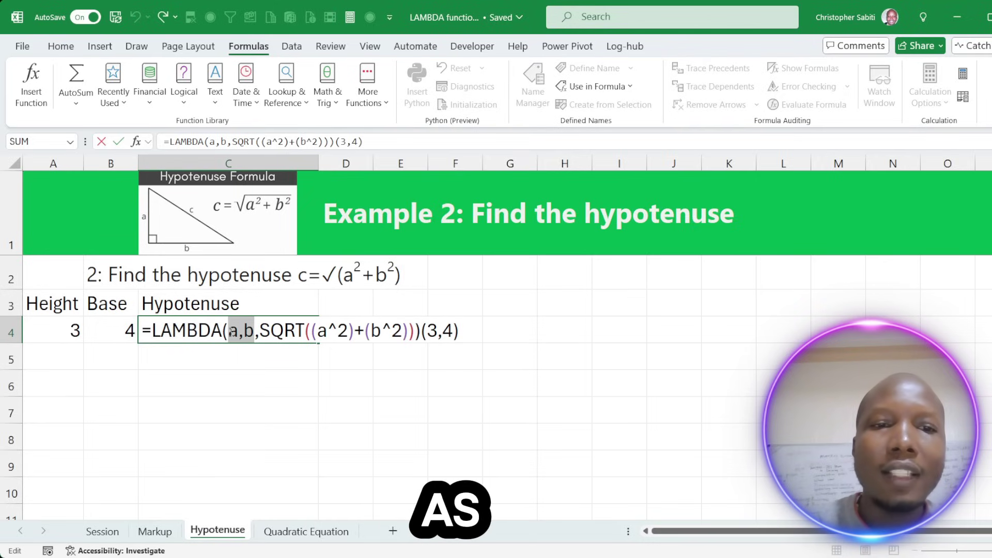
pyautogui.doubleClick(265, 330)
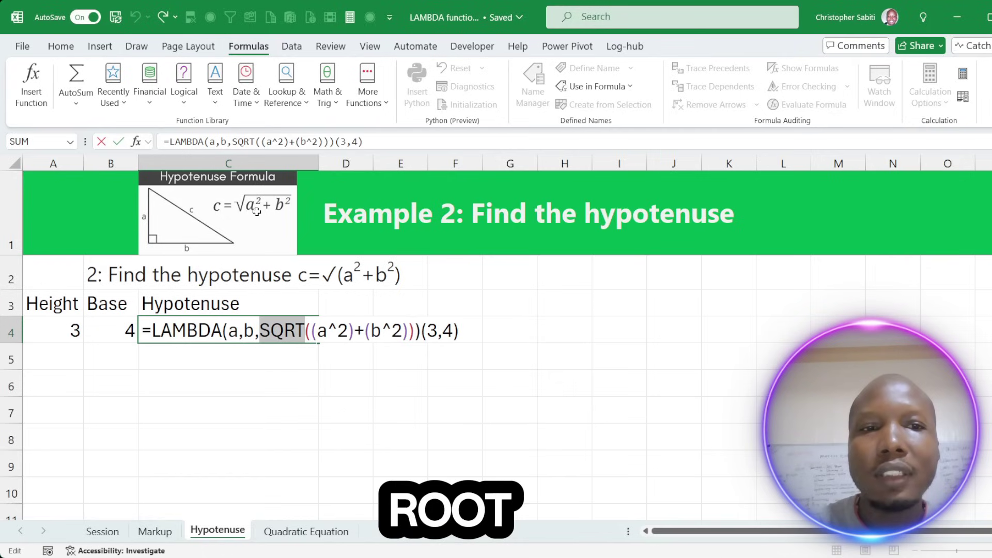
pyautogui.click(320, 329)
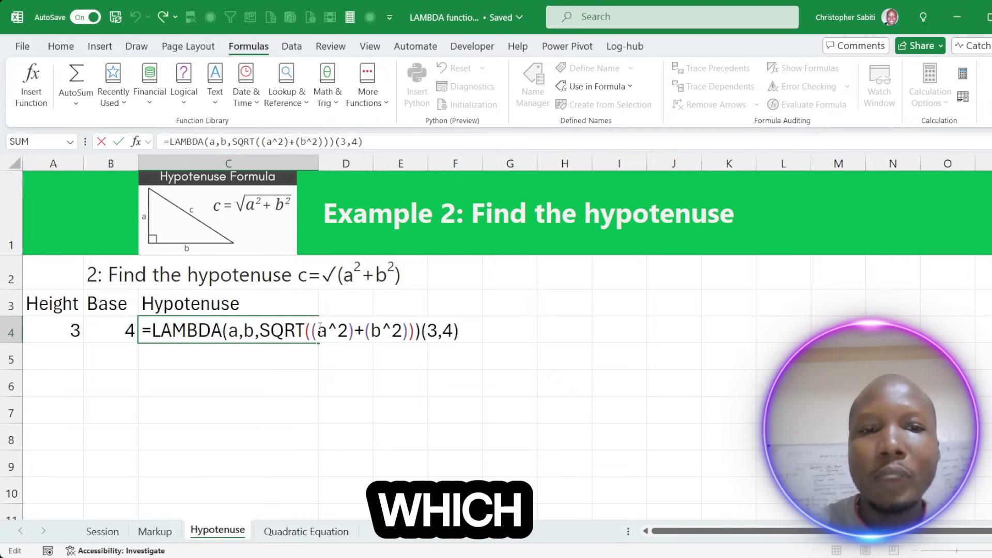
pyautogui.moveTo(321, 329); pyautogui.dragTo(402, 330)
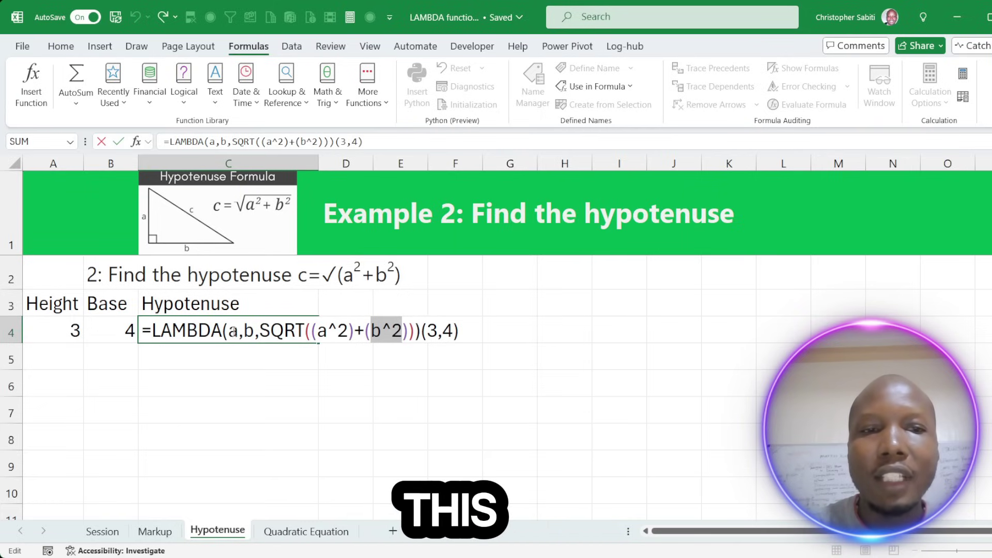
pyautogui.press('Return')
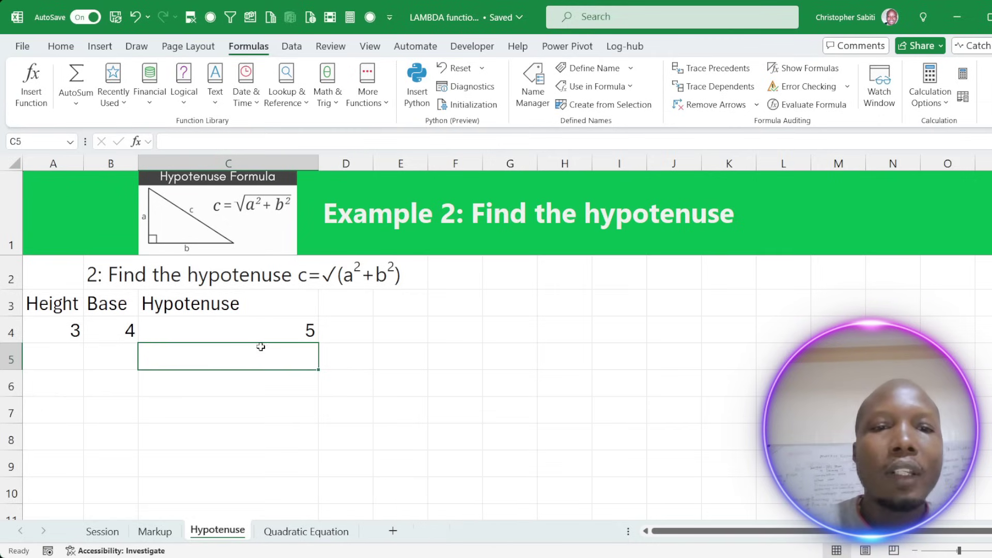
# - Clear the LAMBDA formula from the Hypotenuse cell C4
pyautogui.click(261, 331)
pyautogui.press('BackSpace')
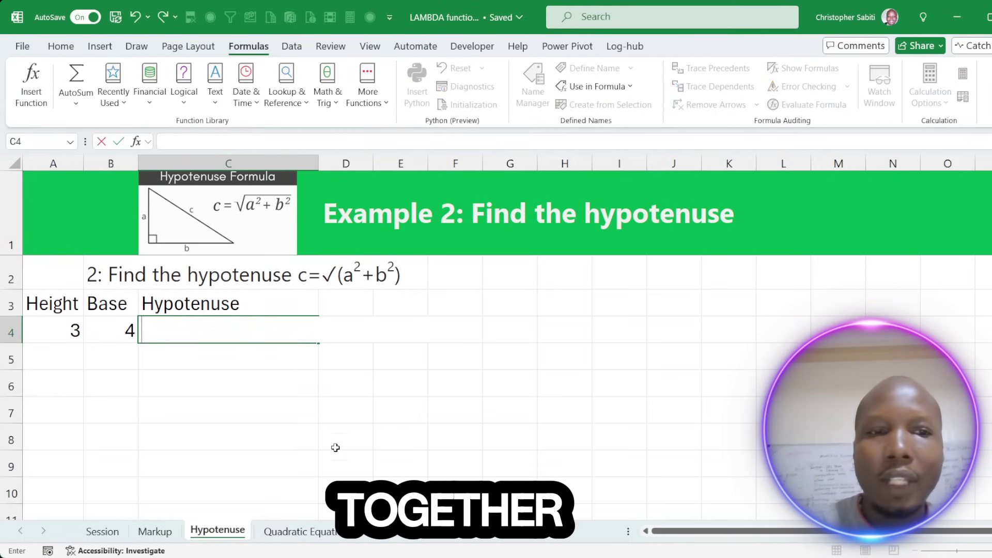
pyautogui.click(344, 414)
# - Enter =SQRT((A4^2)+(B4^2)) in C4 to calculate the hypotenuse with a normal formula
pyautogui.click(234, 326)
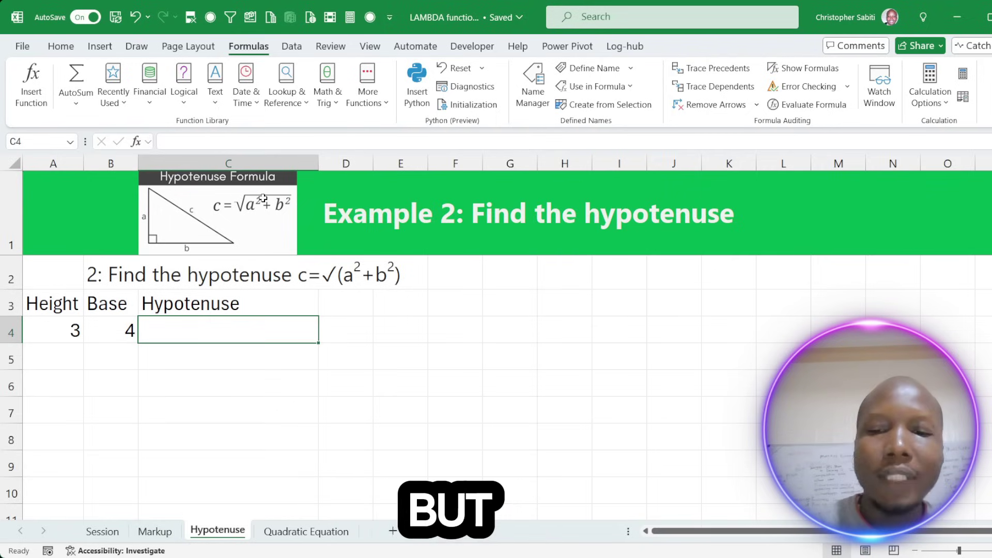
pyautogui.write('=')
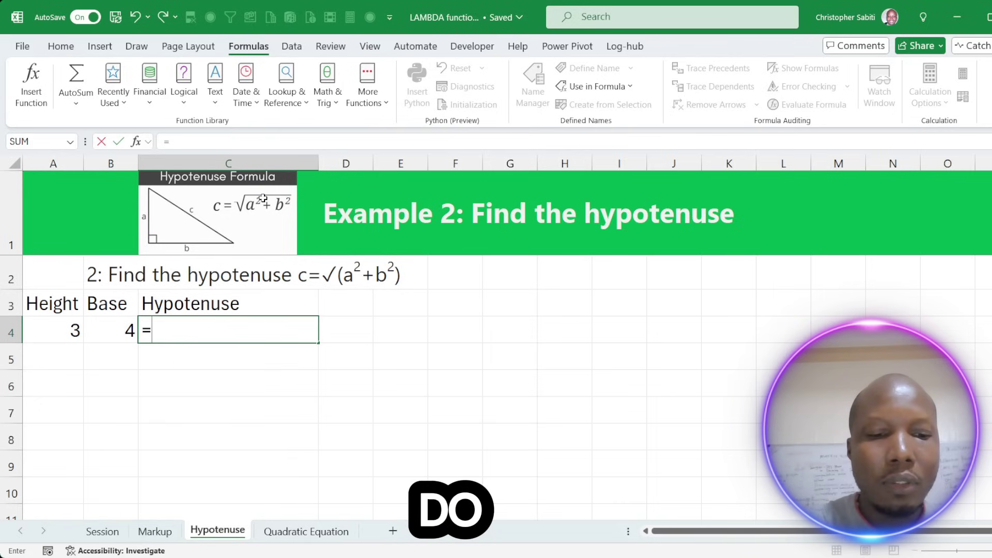
pyautogui.write('sq')
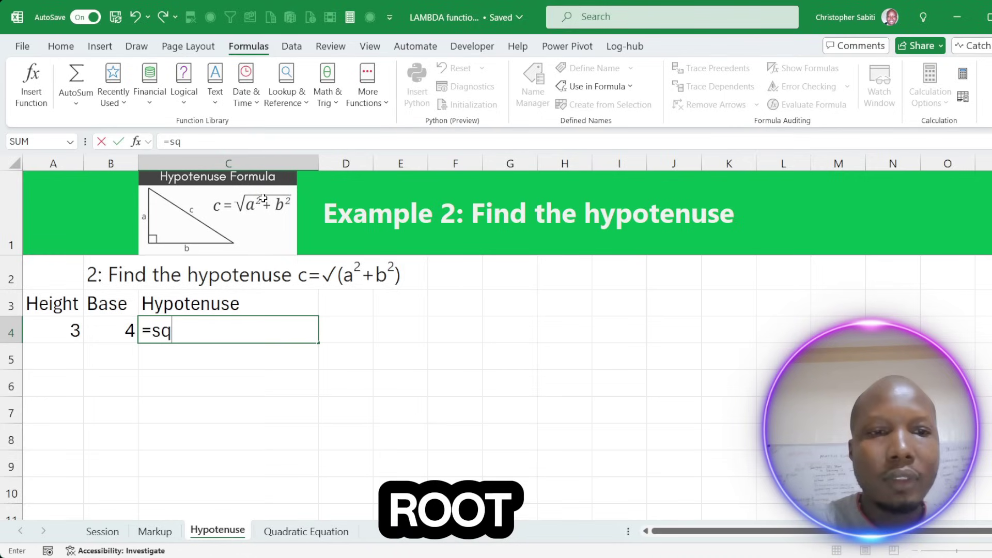
pyautogui.press('Tab')
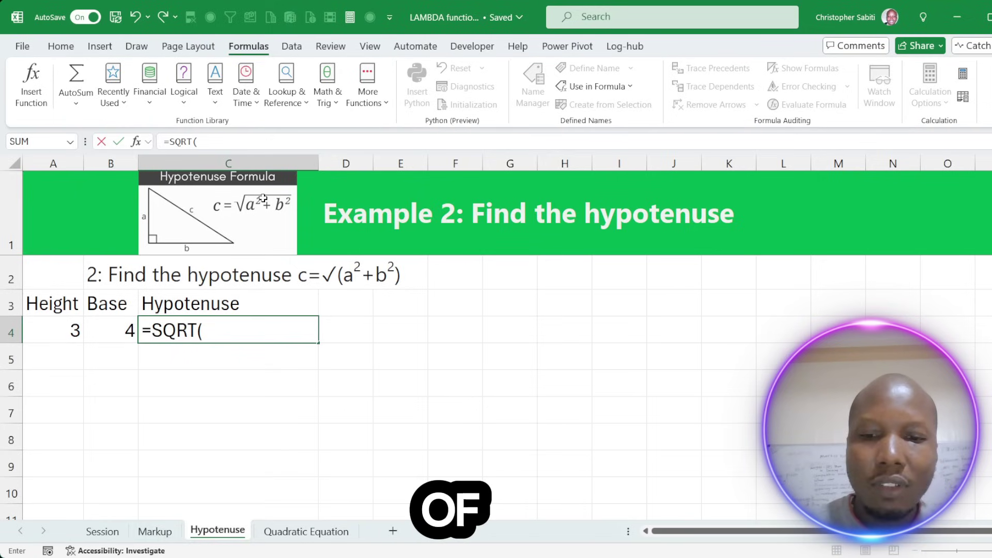
pyautogui.write('(')
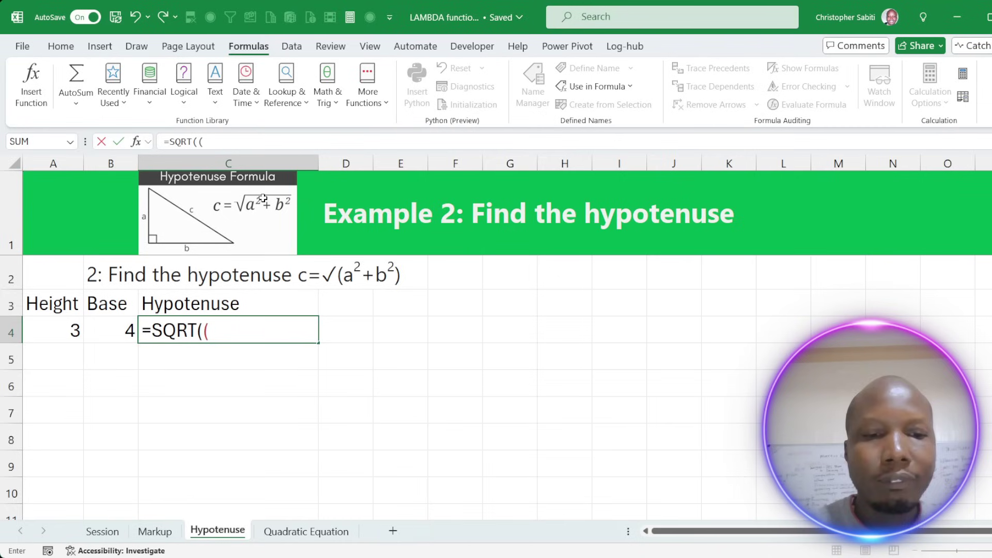
pyautogui.click(66, 336)
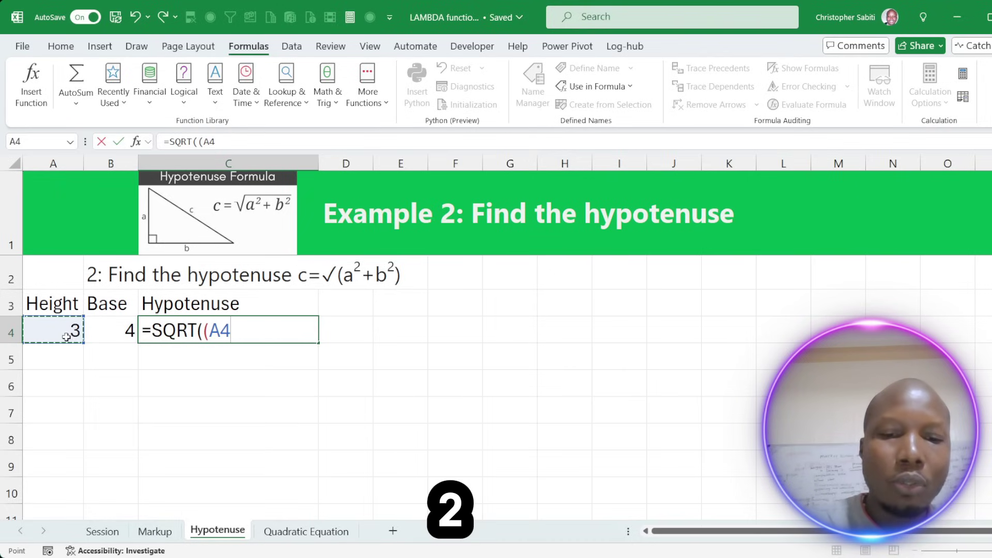
pyautogui.write('^')
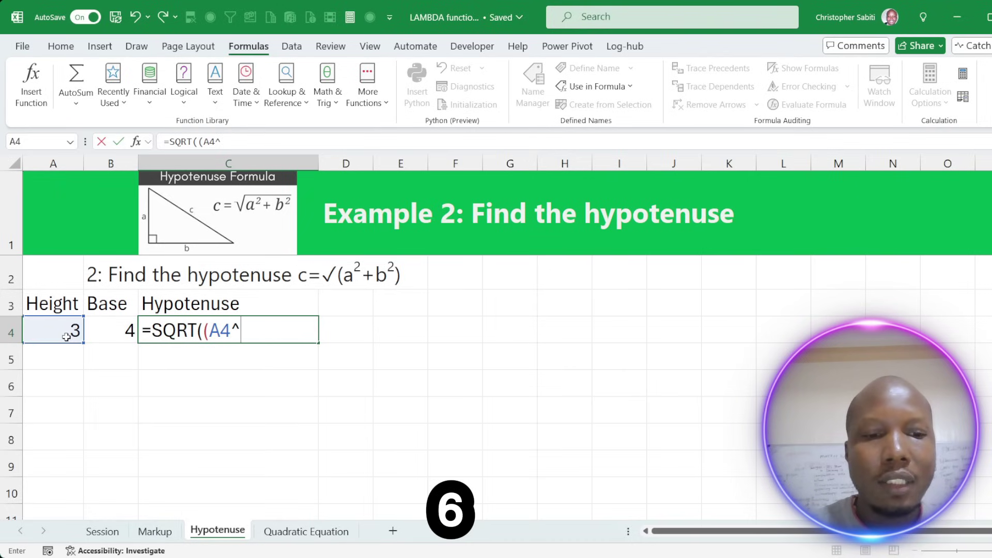
pyautogui.write('2)')
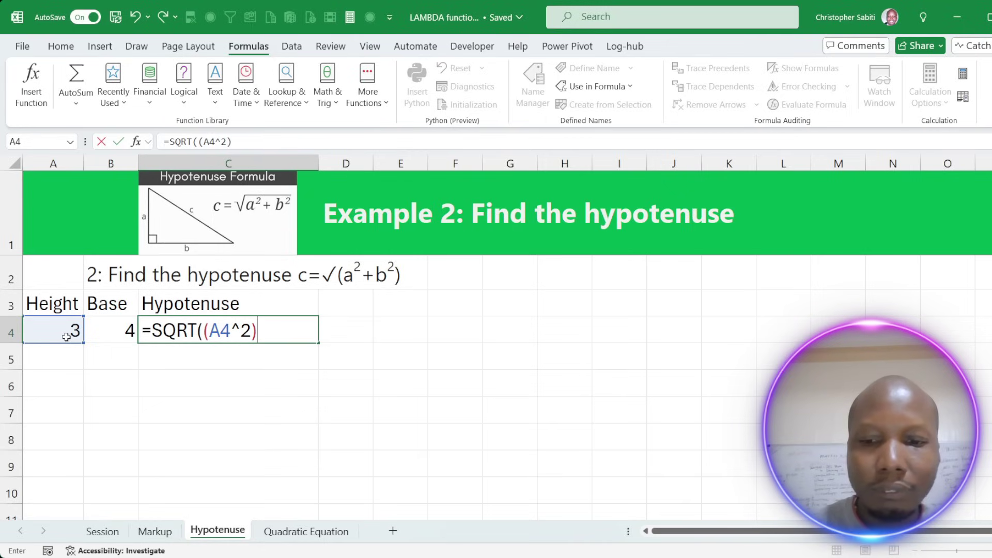
pyautogui.write('+')
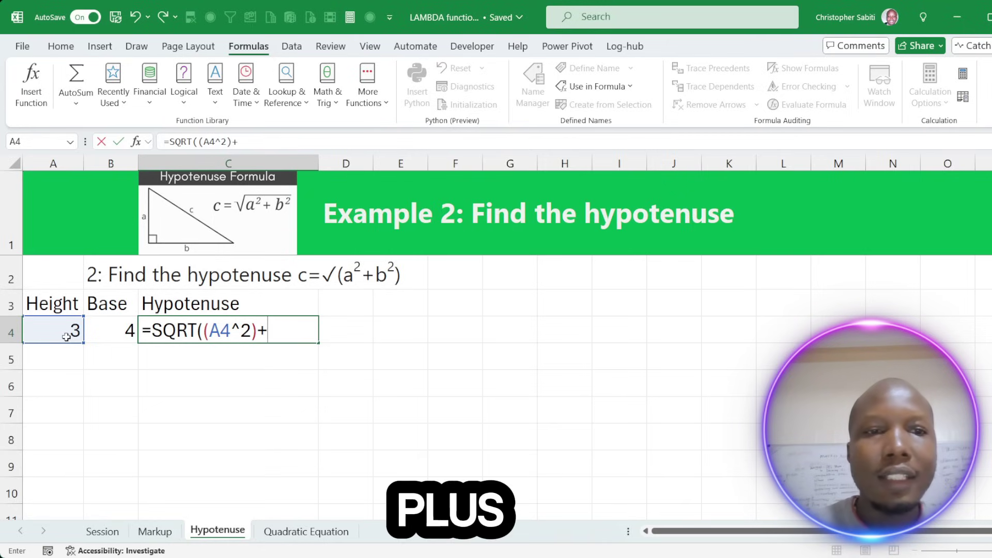
pyautogui.write('(')
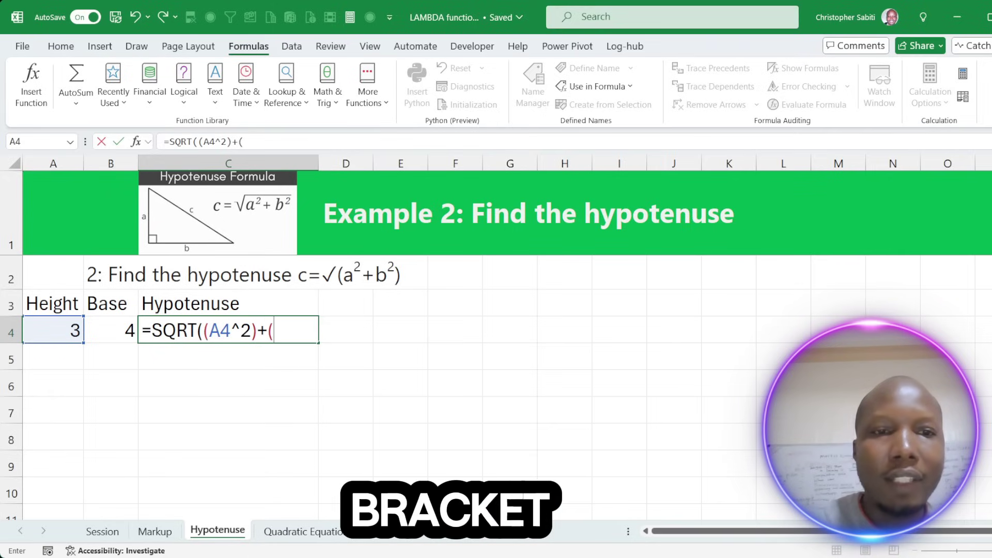
pyautogui.click(130, 339)
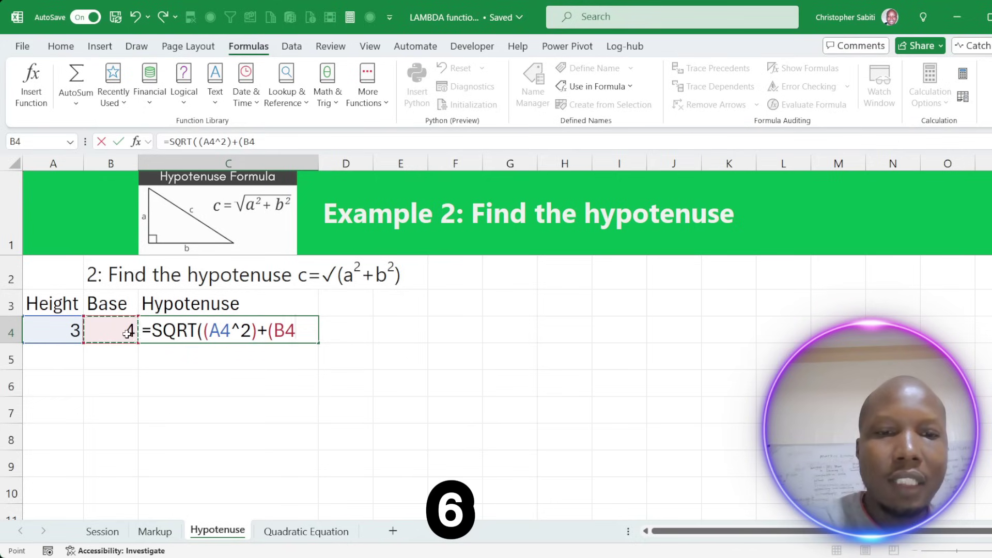
pyautogui.write('^2')
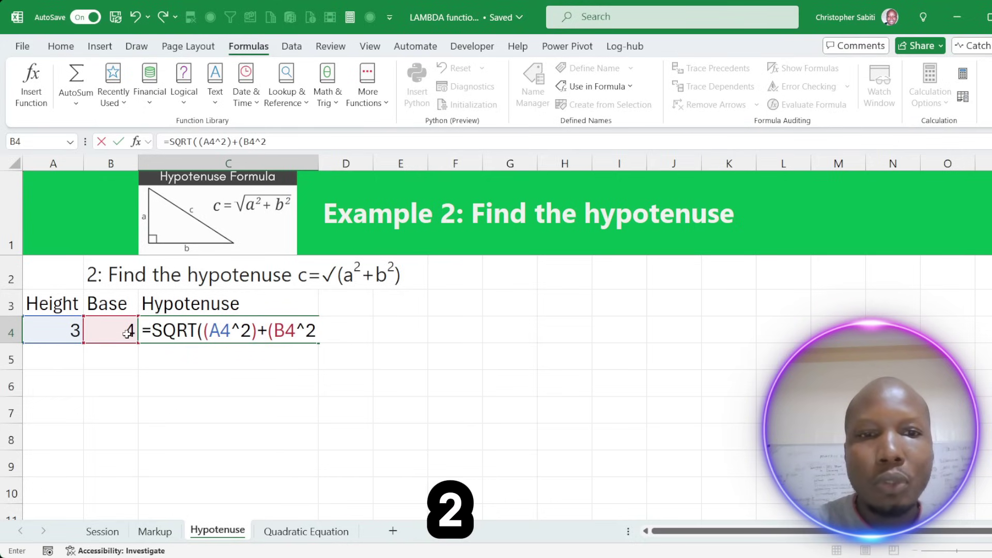
pyautogui.write('))')
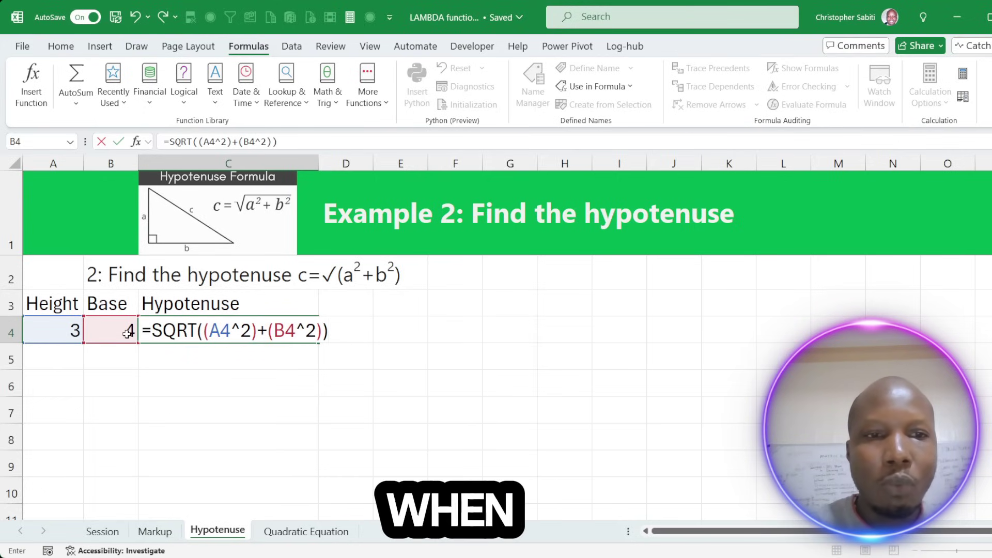
pyautogui.press('Return')
# - Review the SQRT formula in C4 against the Height and Base values it references in A4 and B4
pyautogui.click(173, 328)
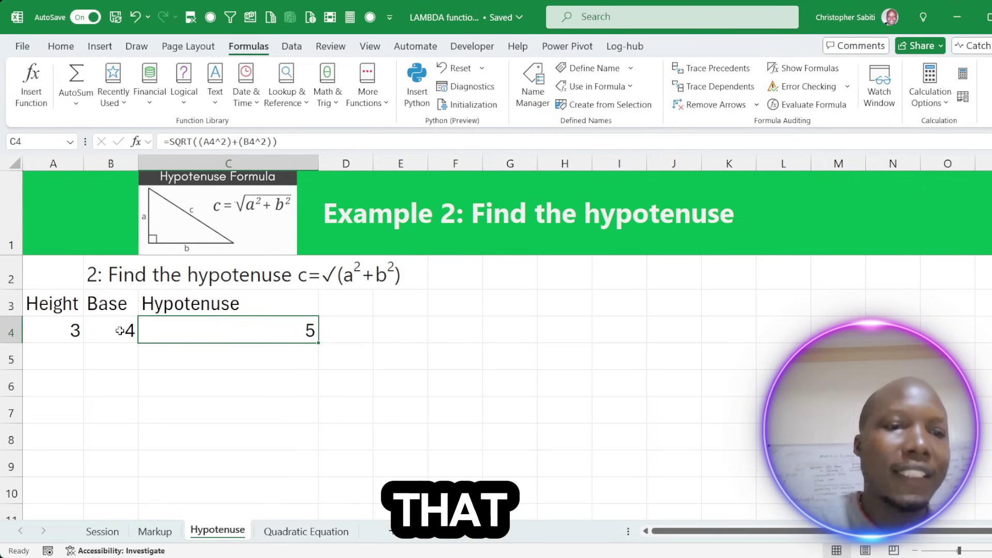
pyautogui.click(66, 331)
pyautogui.click(106, 337)
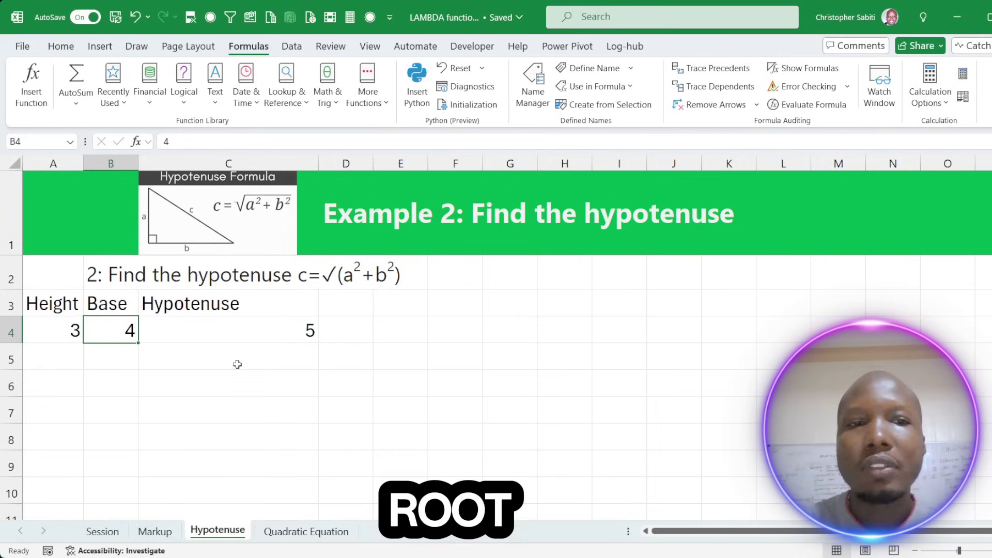
pyautogui.click(247, 338)
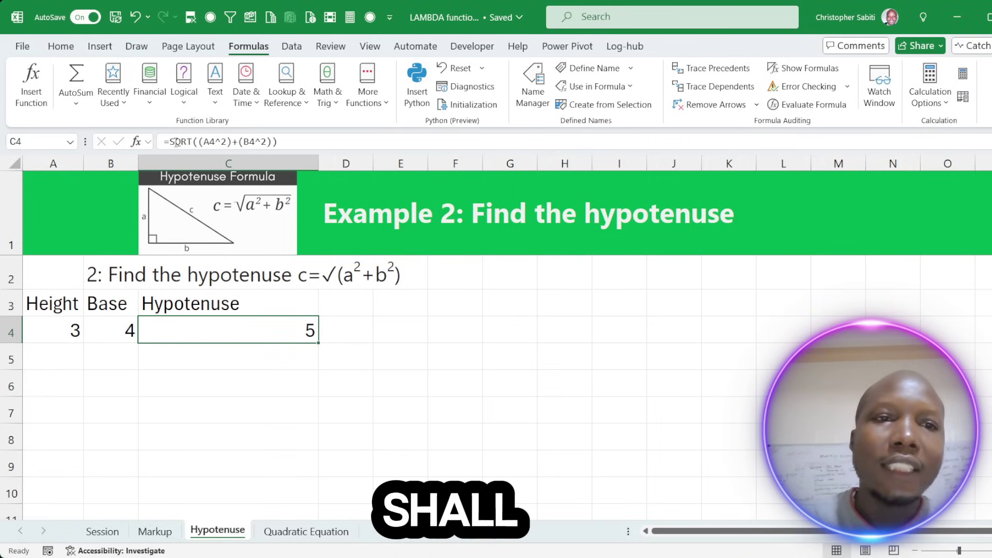
pyautogui.moveTo(166, 143); pyautogui.dragTo(282, 143)
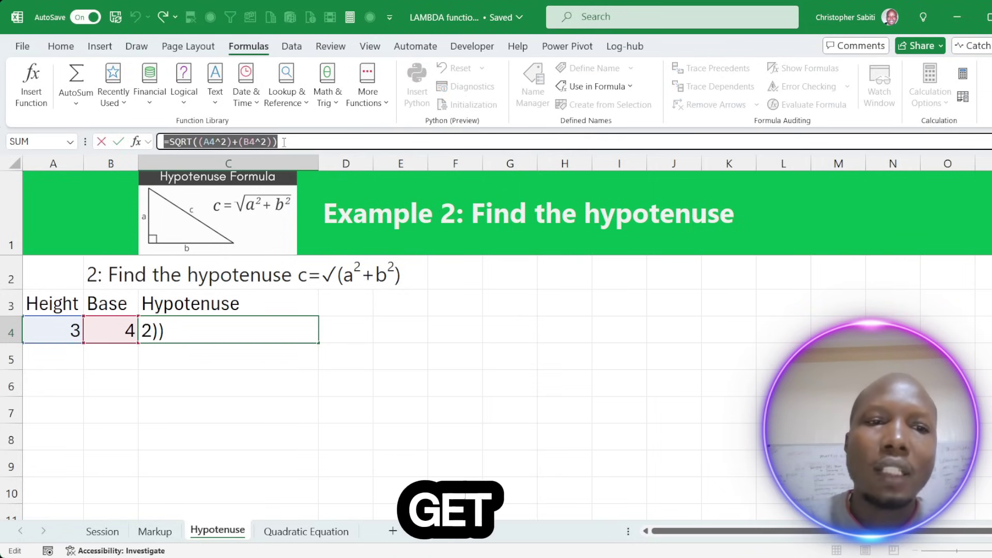
pyautogui.press('Return')
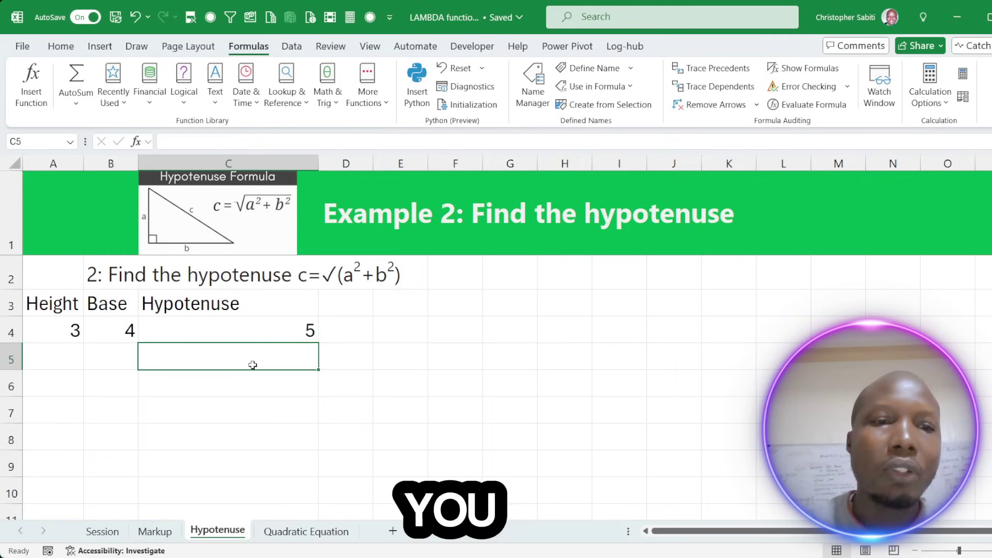
# - Widen column D and start a LAMBDA formula in D4 with the parameters a and b
pyautogui.click(355, 328)
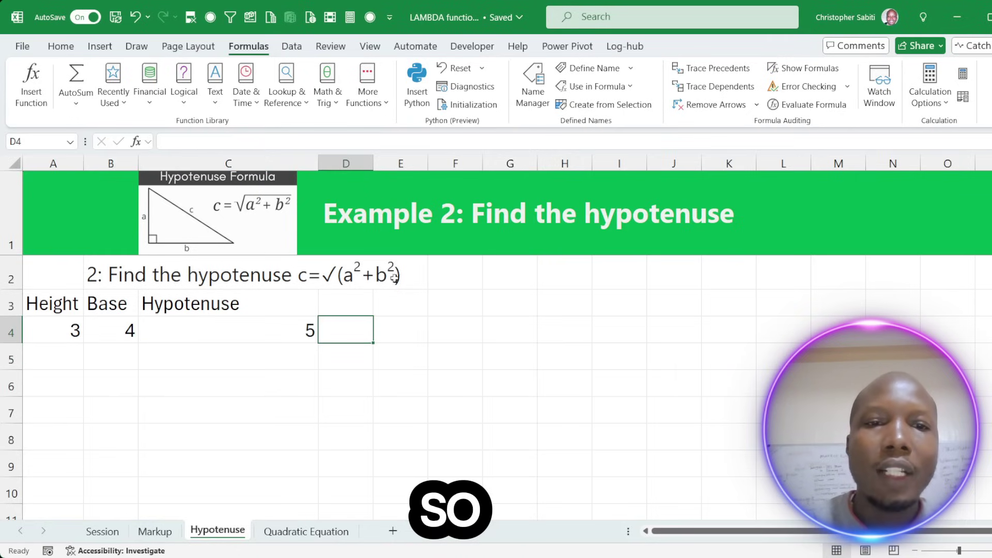
pyautogui.moveTo(375, 164); pyautogui.dragTo(430, 164)
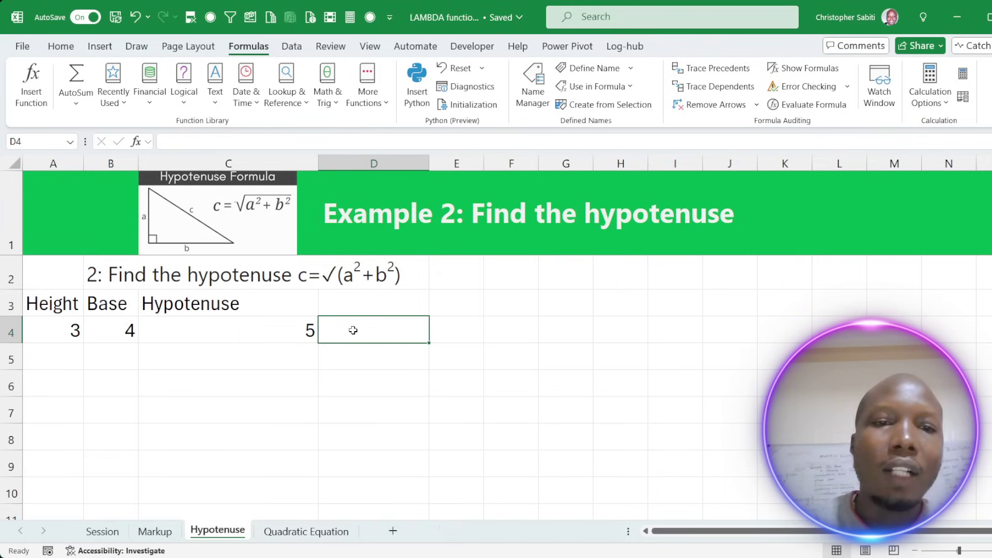
pyautogui.write('=')
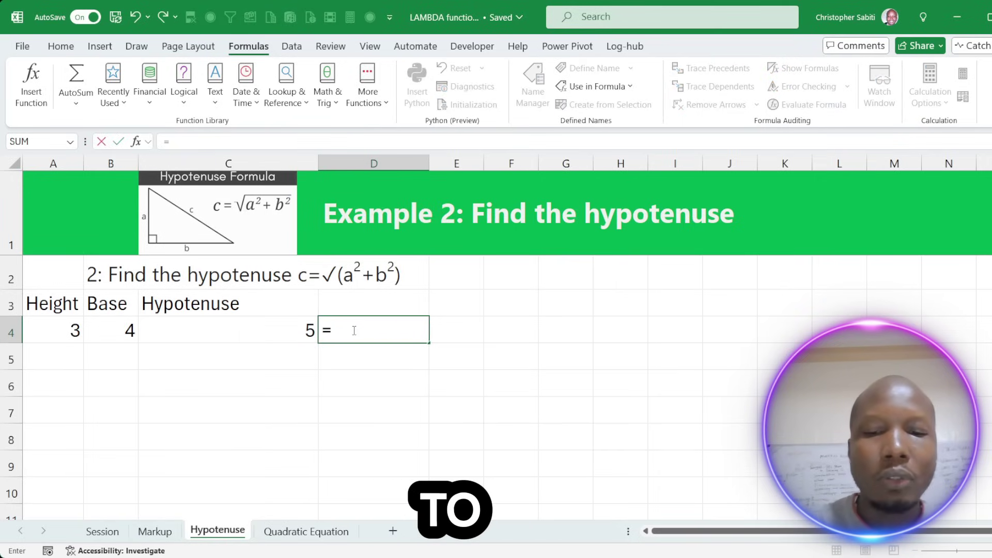
pyautogui.write('lam')
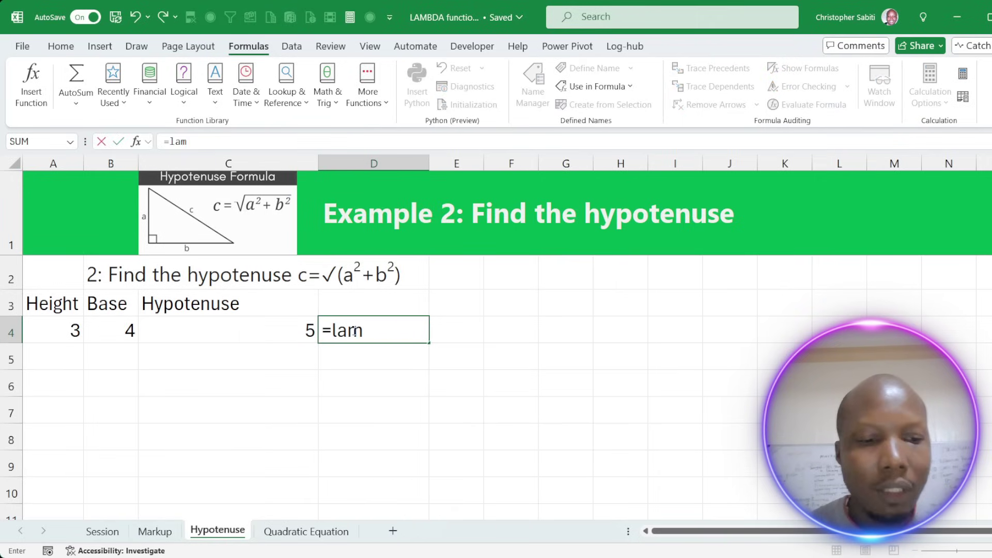
pyautogui.press('Tab')
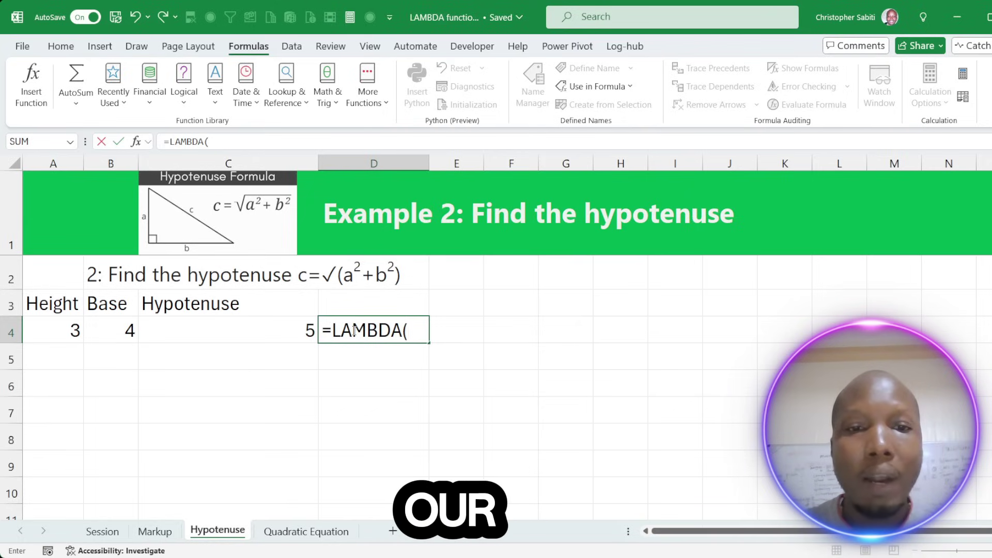
pyautogui.write('a,')
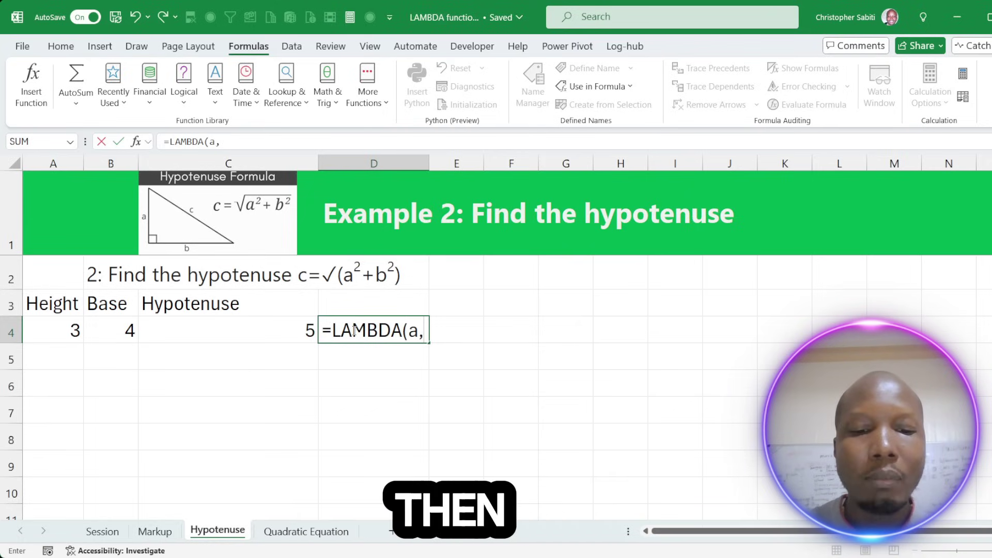
pyautogui.write('b,')
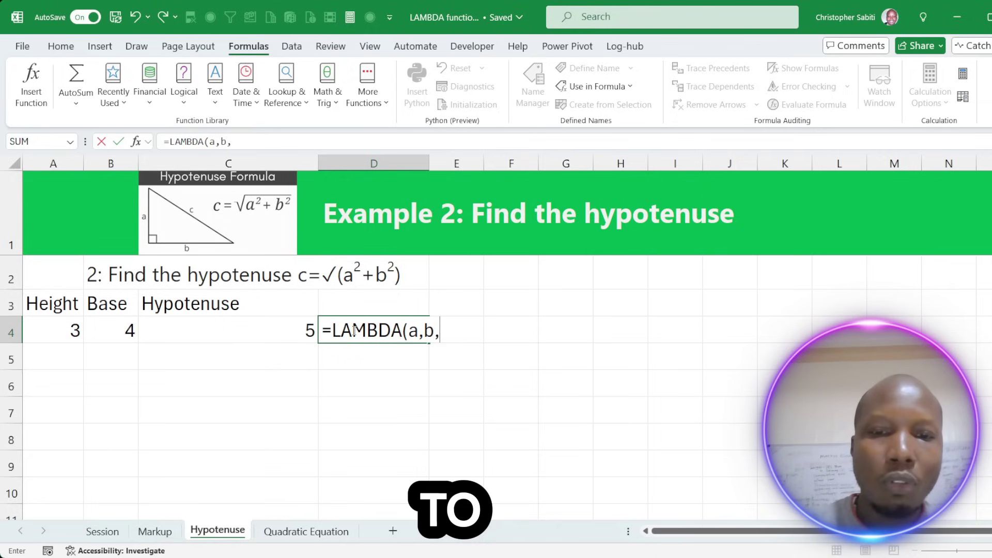
# - Complete D4's LAMBDA formula with the calculation (SQRT((a^2)+(b^2))) and enter it
pyautogui.write('(')
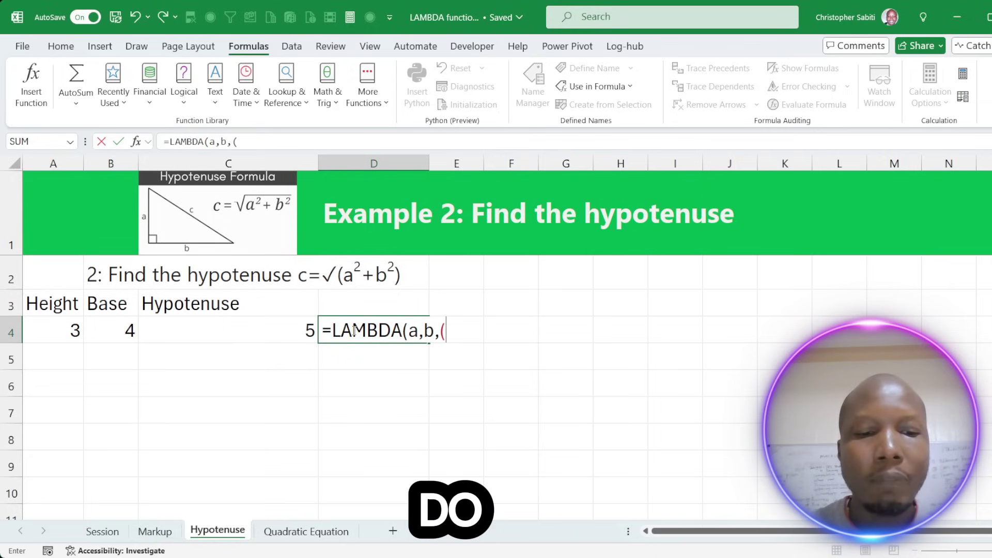
pyautogui.write('sq')
pyautogui.press('Tab')
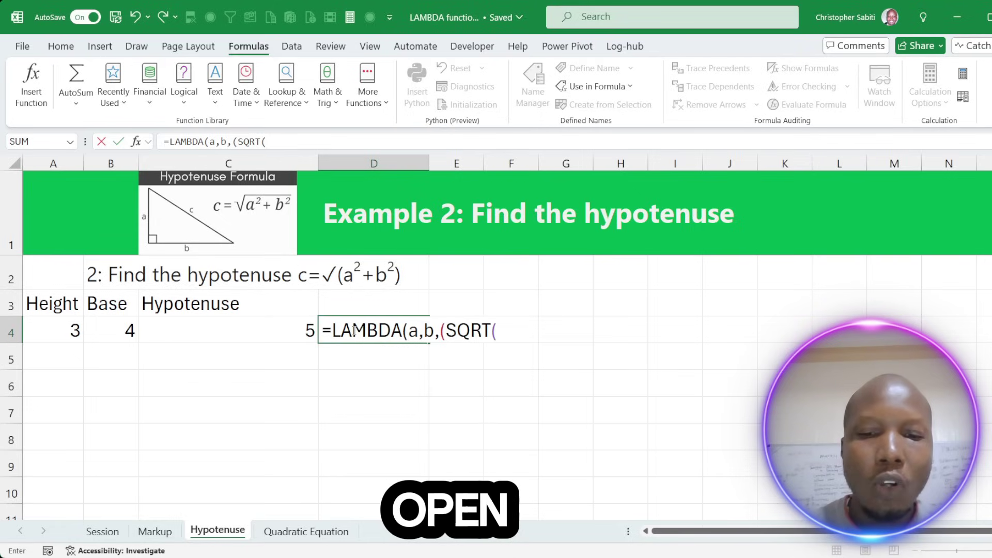
pyautogui.write('(')
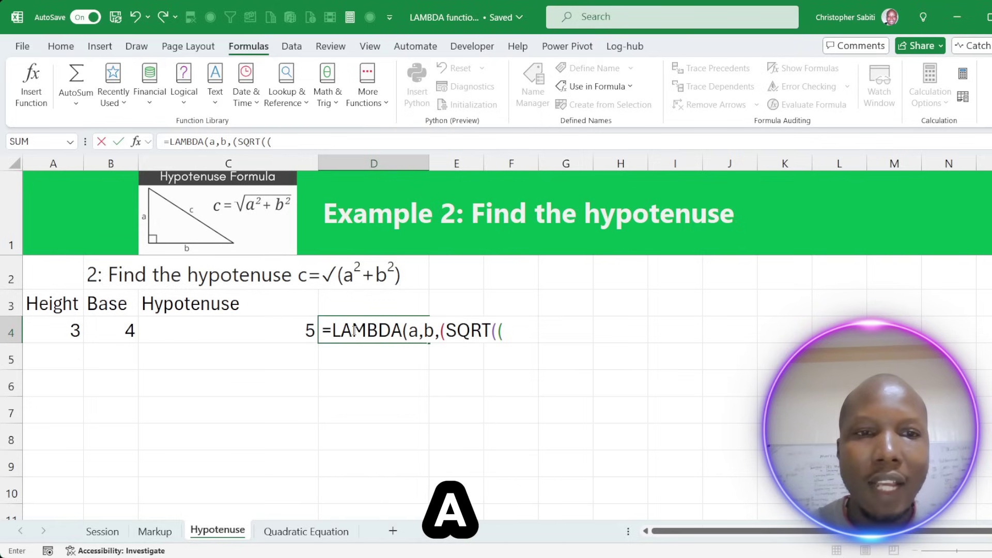
pyautogui.write('a')
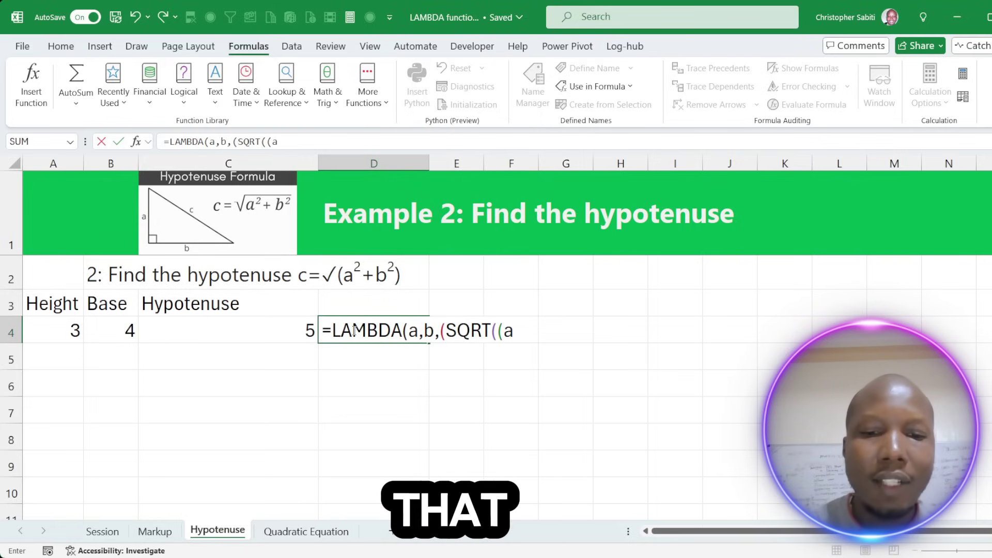
pyautogui.write('^2')
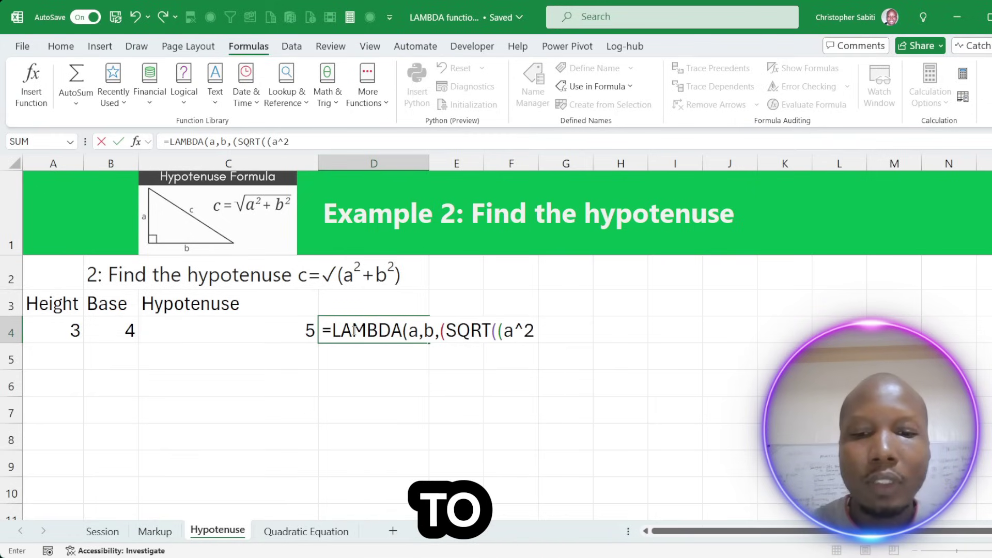
pyautogui.write(')+')
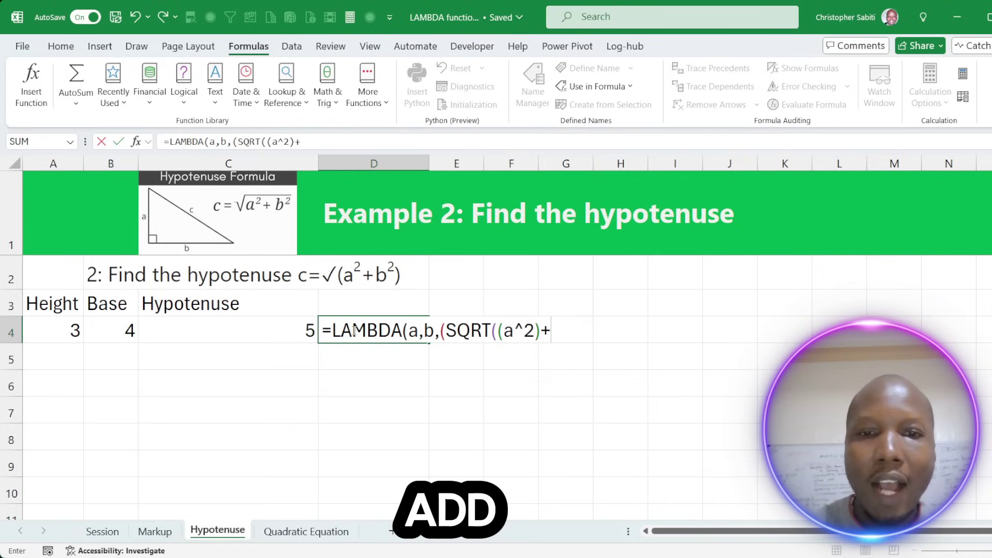
pyautogui.write('(')
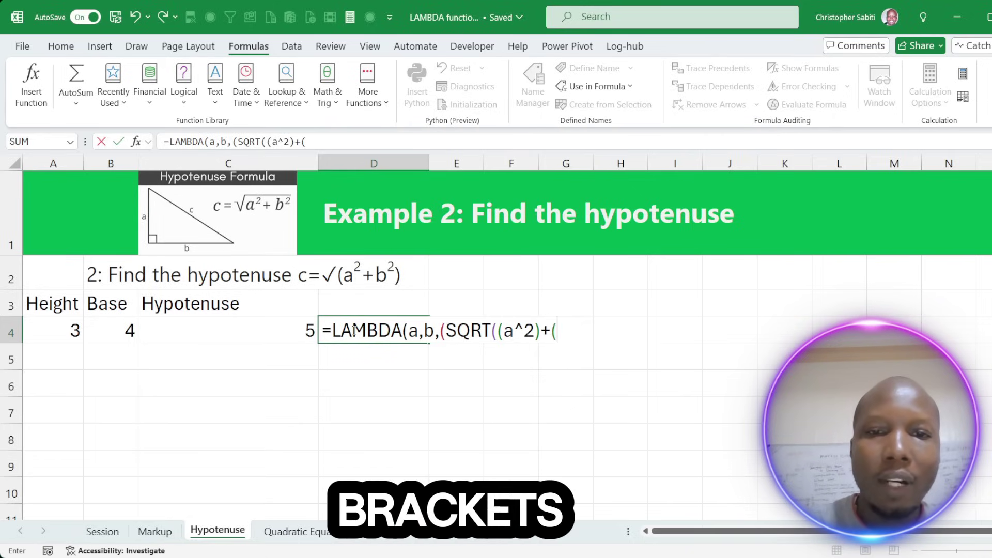
pyautogui.write('b')
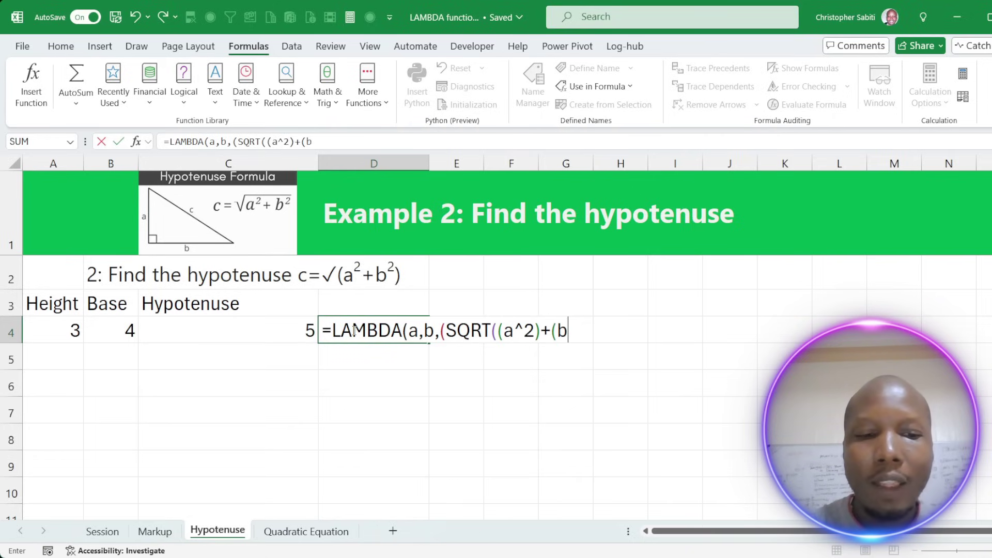
pyautogui.write('^')
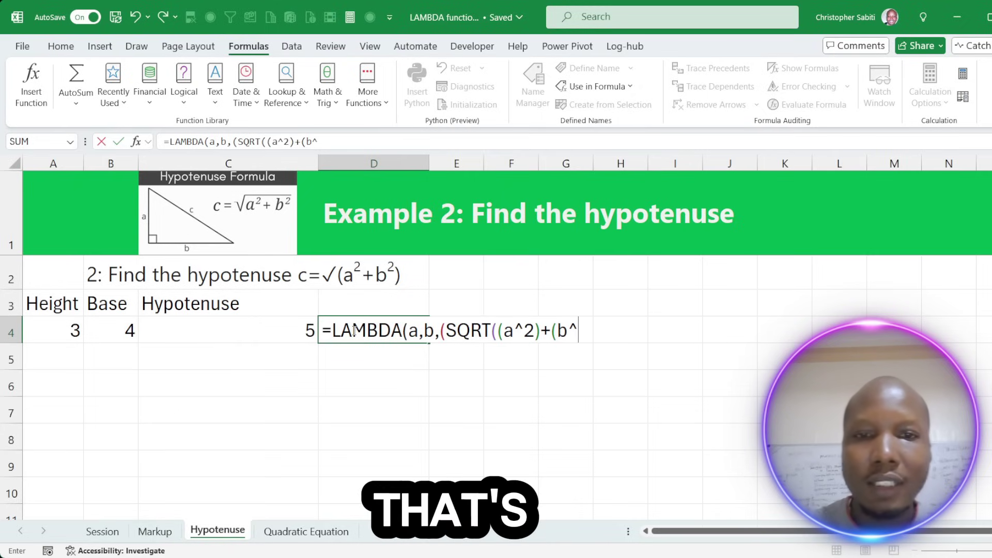
pyautogui.write('2')
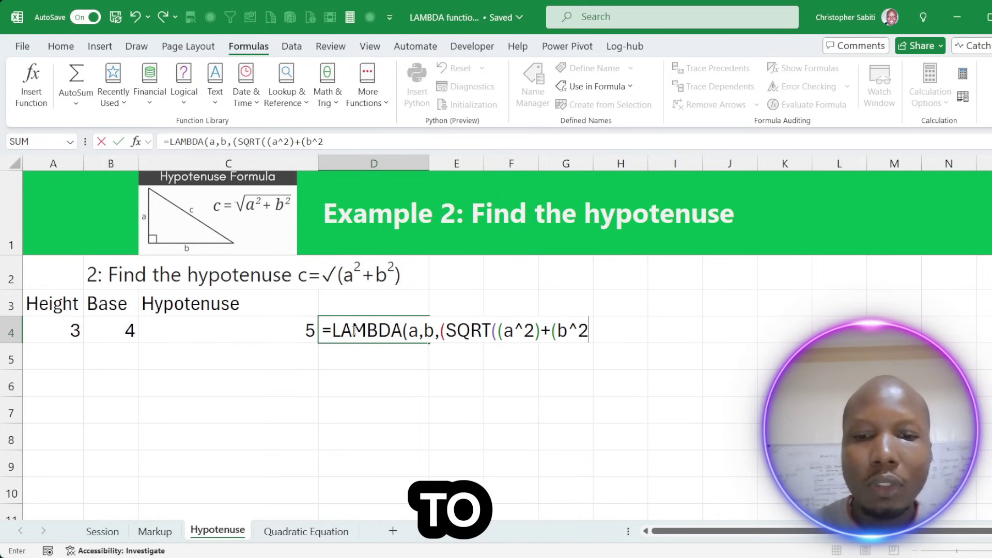
pyautogui.write(')')
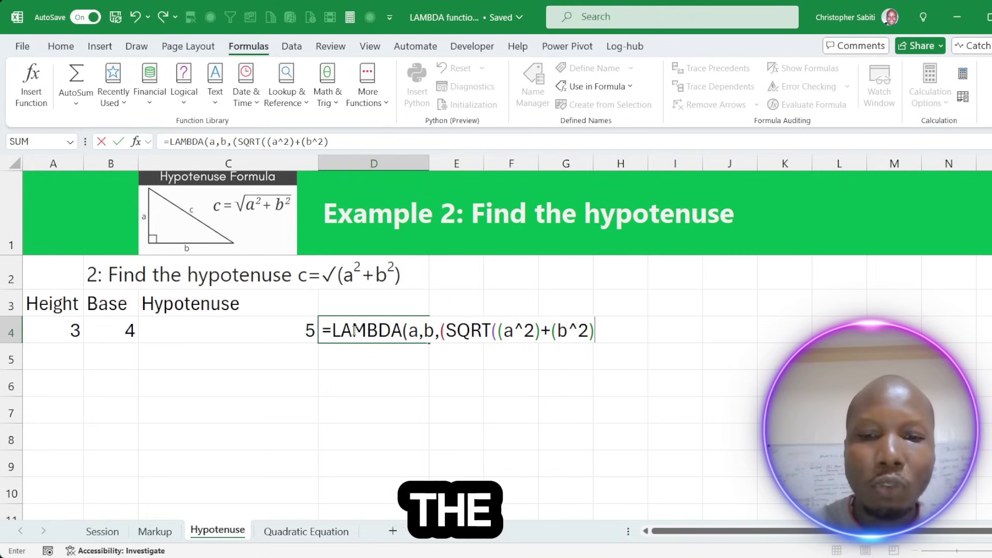
pyautogui.write(')')
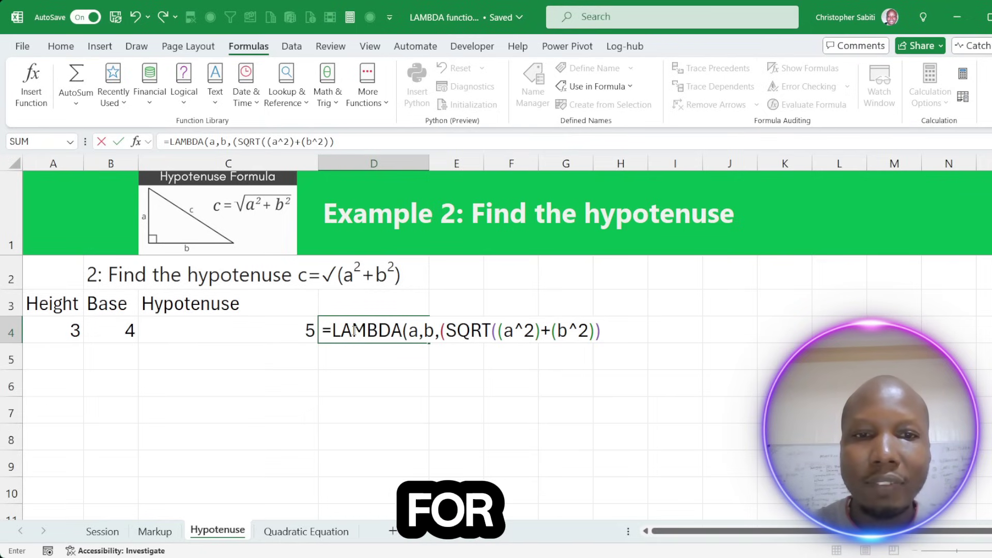
pyautogui.write(')')
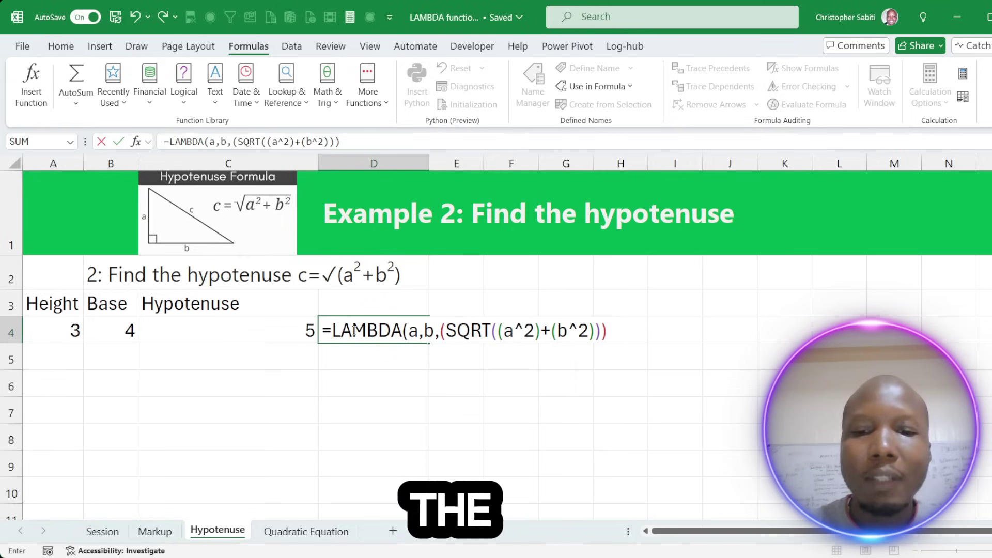
pyautogui.press('Return')
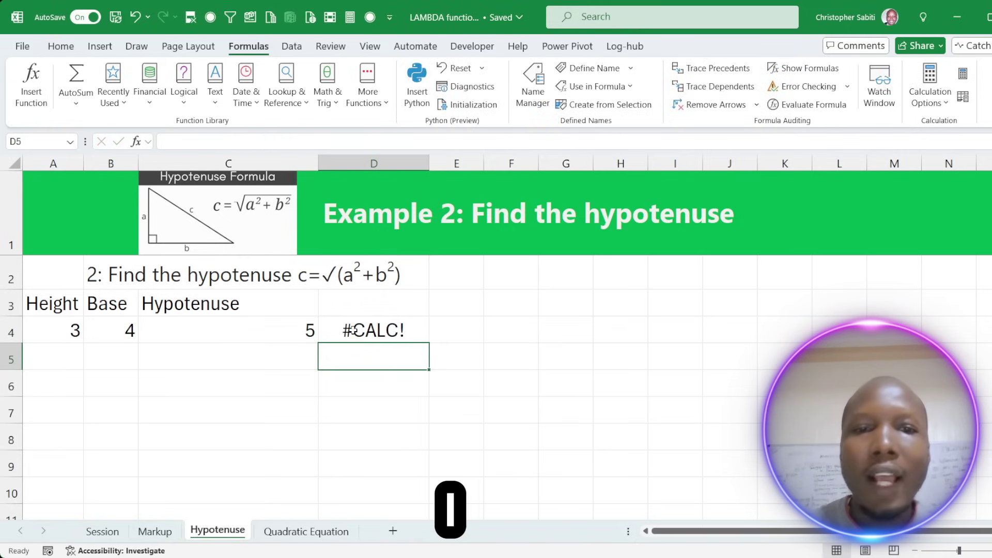
# - Append the arguments (A4,B4) to the LAMBDA formula in D4 to pass in the Height and Base values
pyautogui.click(383, 330)
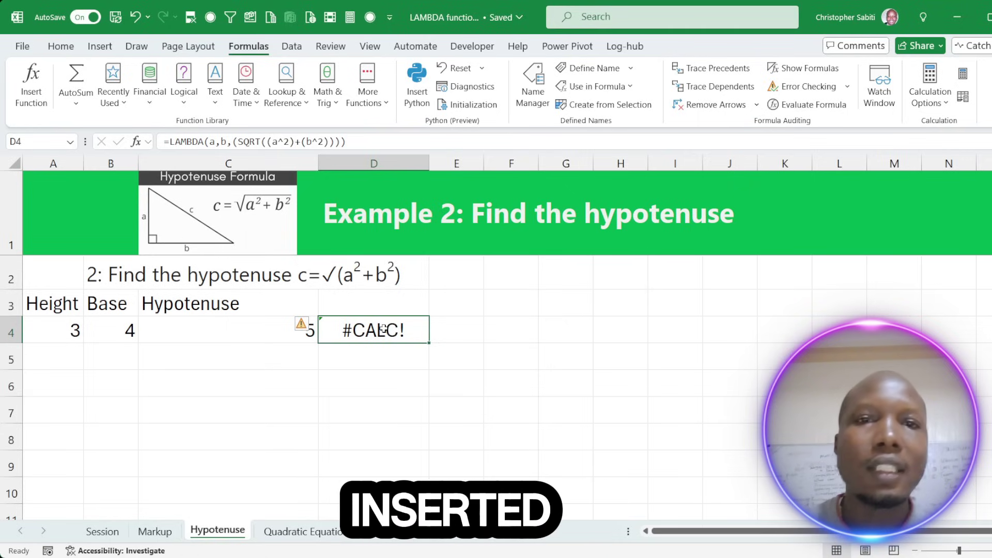
pyautogui.doubleClick(384, 328)
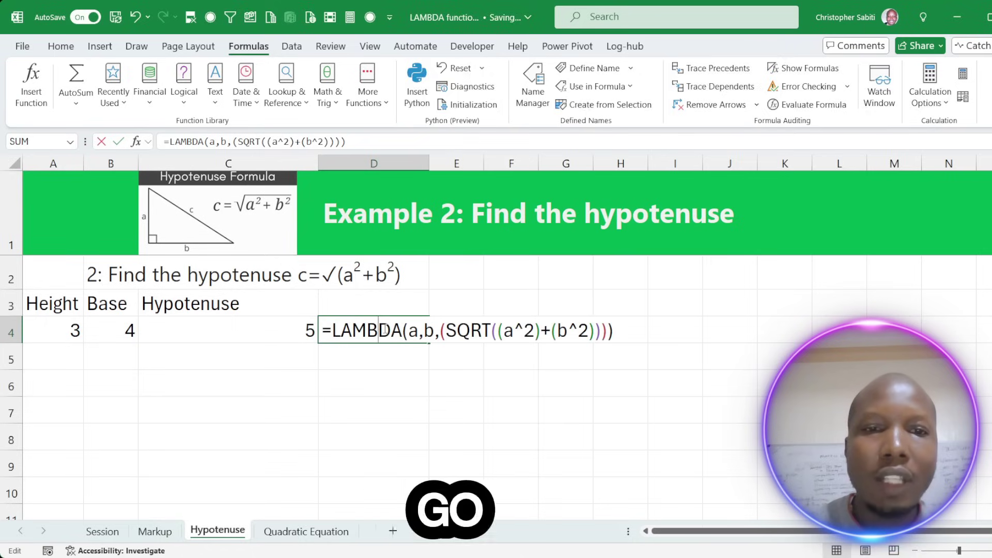
pyautogui.click(618, 330)
pyautogui.write('(')
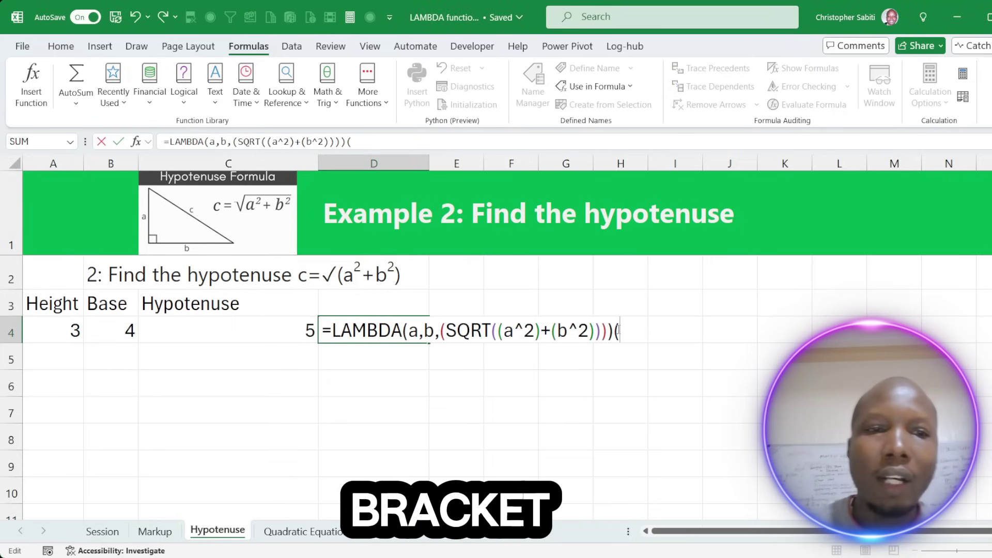
pyautogui.click(68, 337)
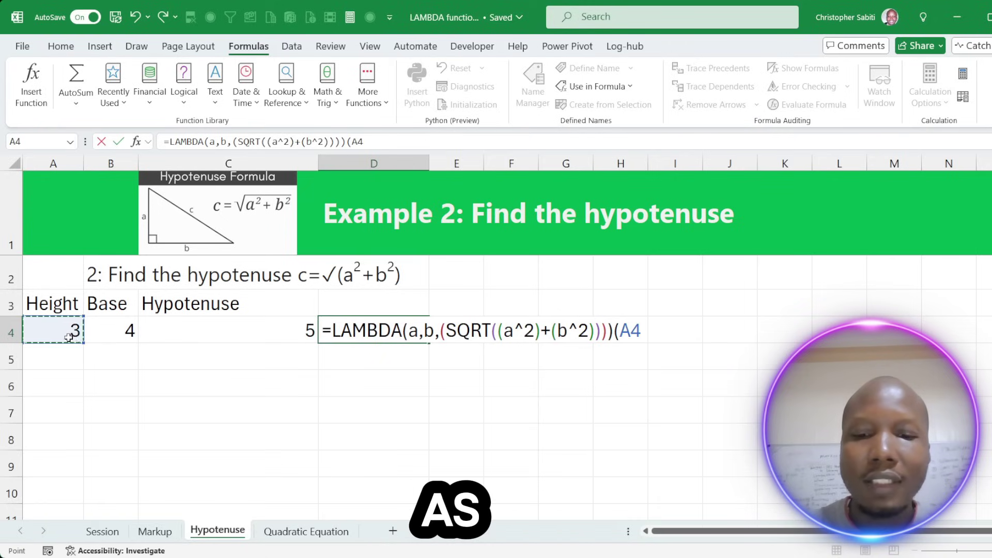
pyautogui.write(',')
pyautogui.click(115, 333)
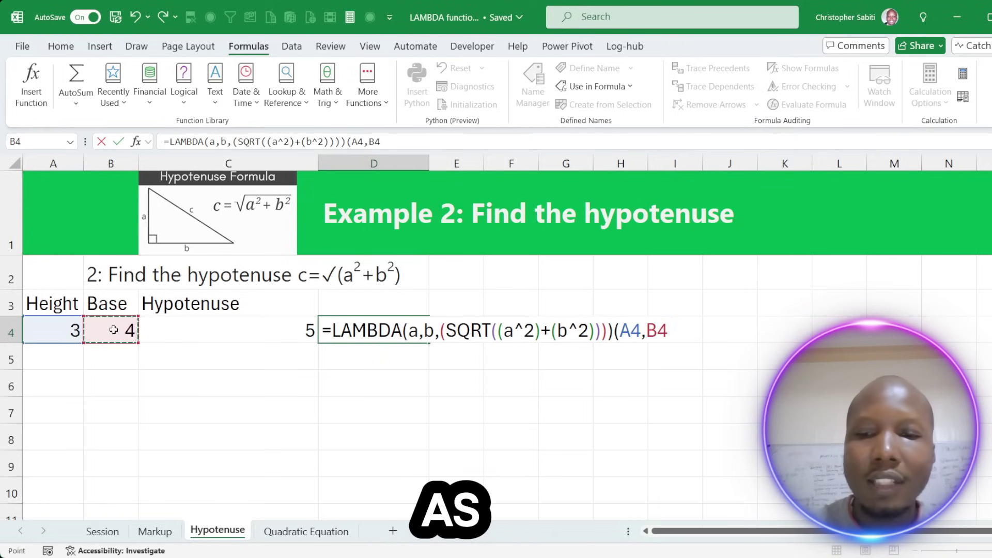
pyautogui.press('Return')
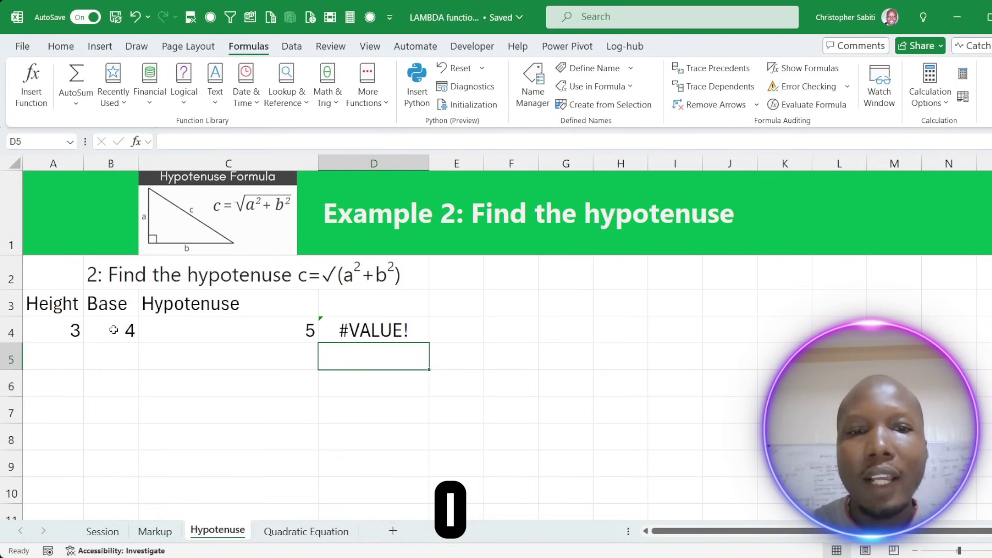
# - Remove the asterisk before (A4,B4) so D4 contains =LAMBDA(a,b,(SQRT((a^2)+(b^2))))(A4,B4)
pyautogui.click(416, 330)
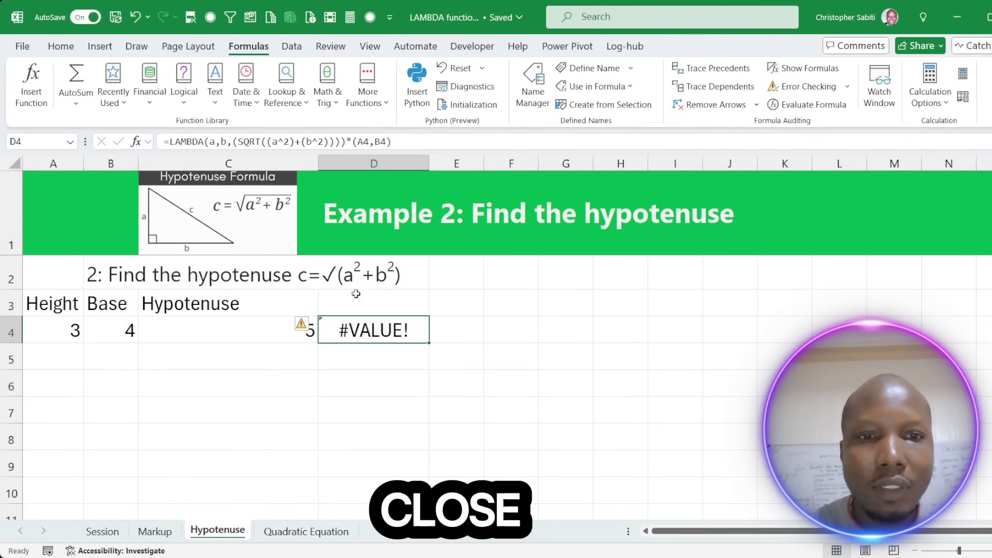
pyautogui.doubleClick(375, 329)
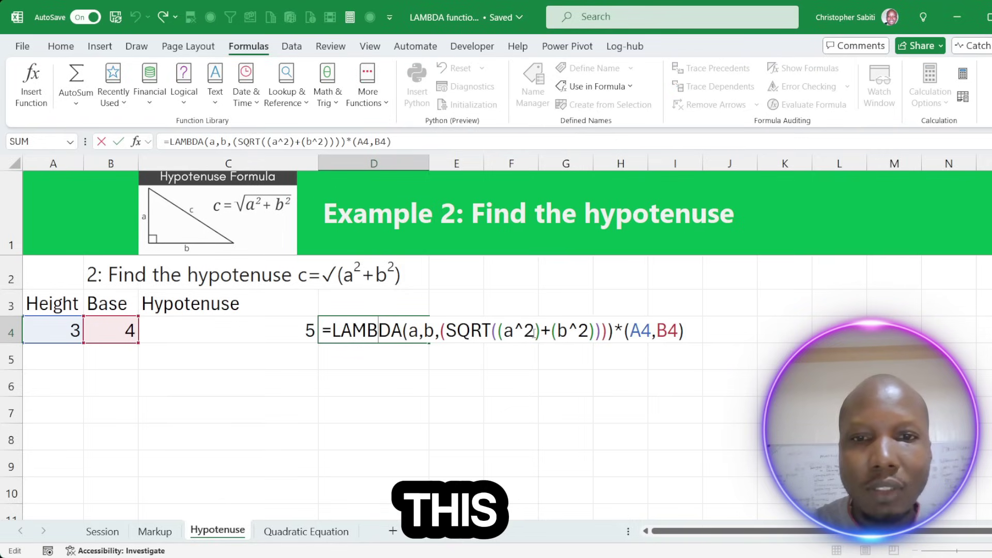
pyautogui.click(624, 331)
pyautogui.press('BackSpace')
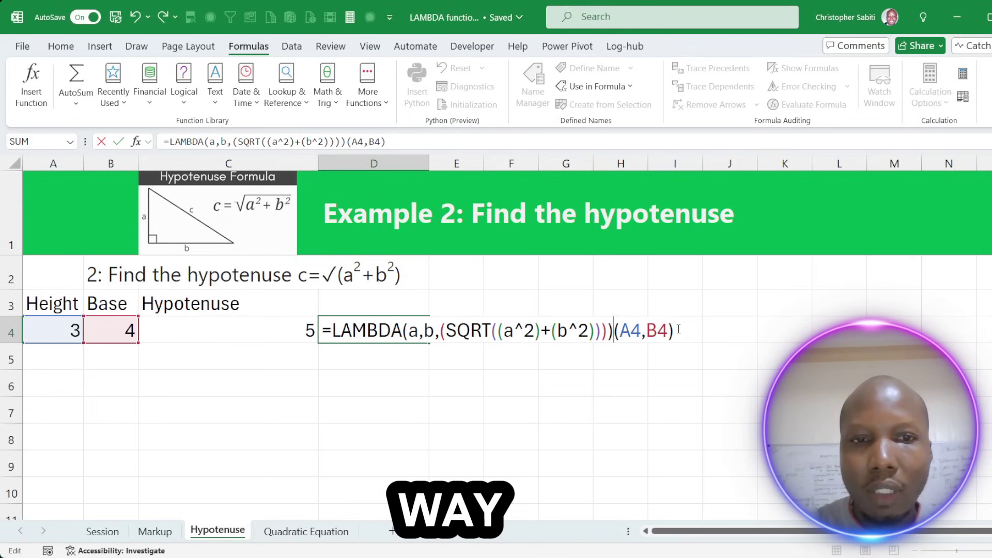
pyautogui.press('Return')
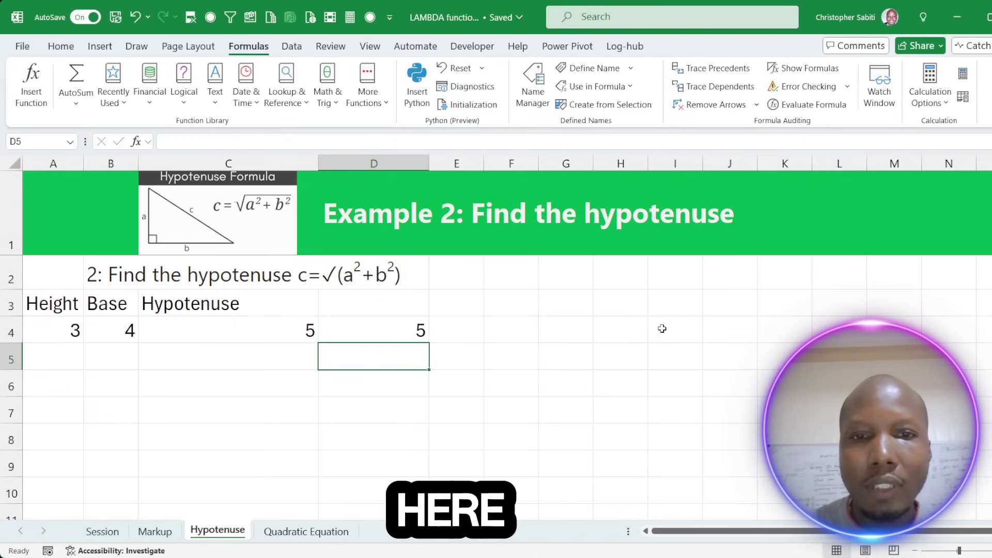
# - Review the =LAMBDA(a,b,(SQRT((a^2)+(b^2)))) part of D4's formula separately from its (A4,B4) arguments
pyautogui.click(398, 333)
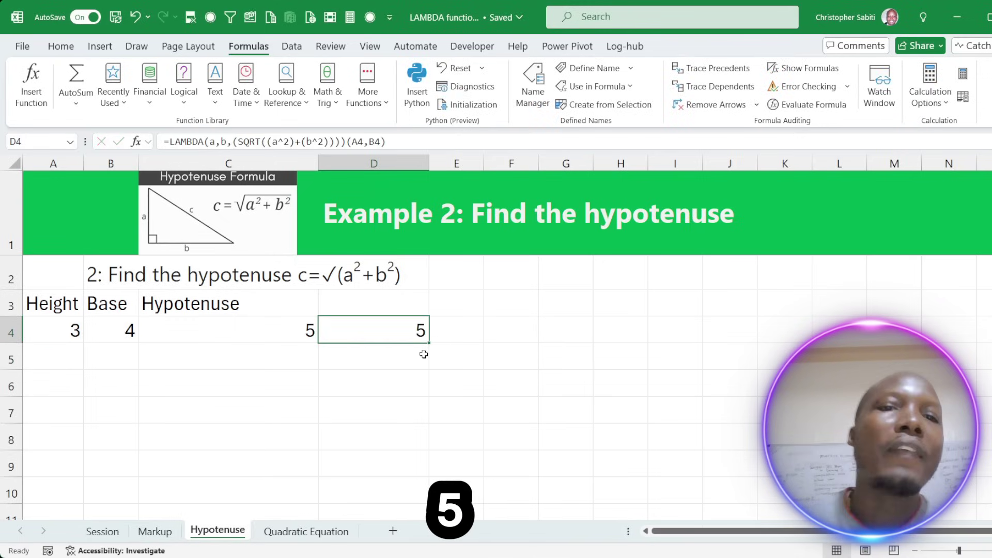
pyautogui.doubleClick(398, 328)
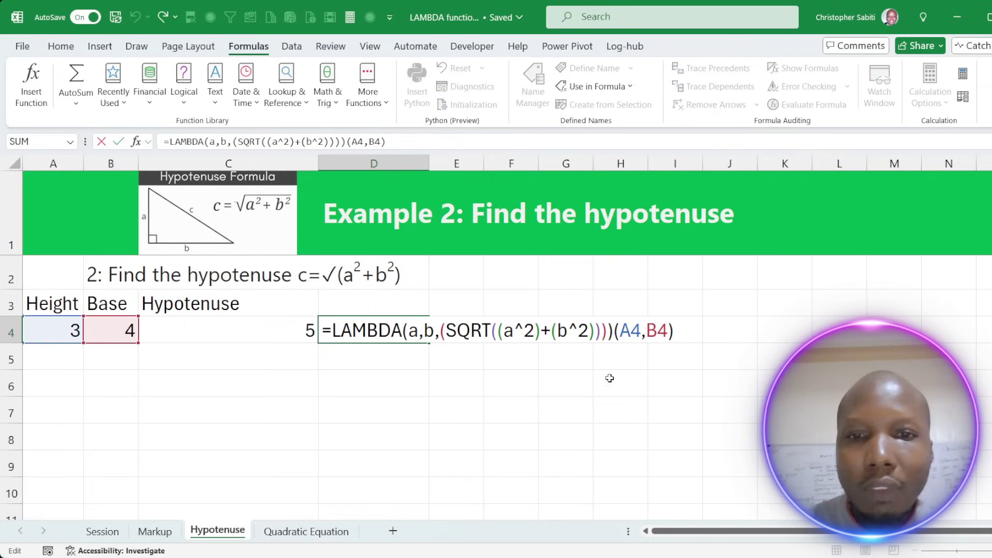
pyautogui.moveTo(614, 329); pyautogui.dragTo(314, 337)
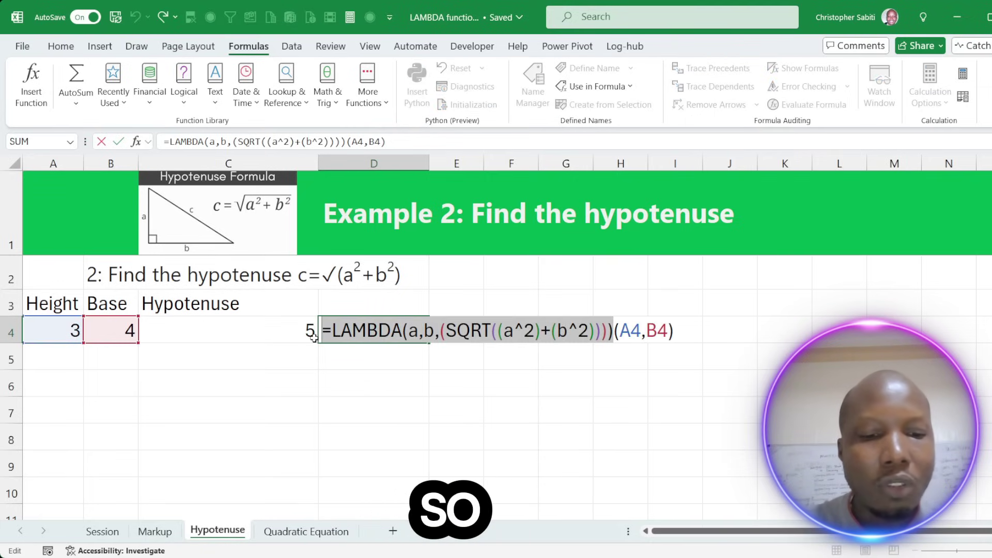
pyautogui.press('Return')
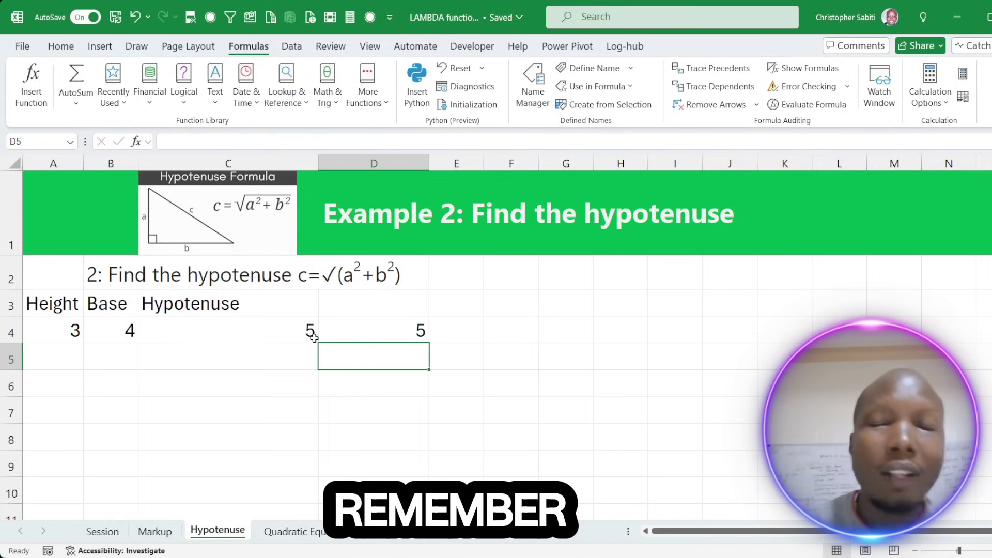
# - Add the headers Lambda in D3 and Custom in E3, and widen column E to fit its header
pyautogui.click(424, 310)
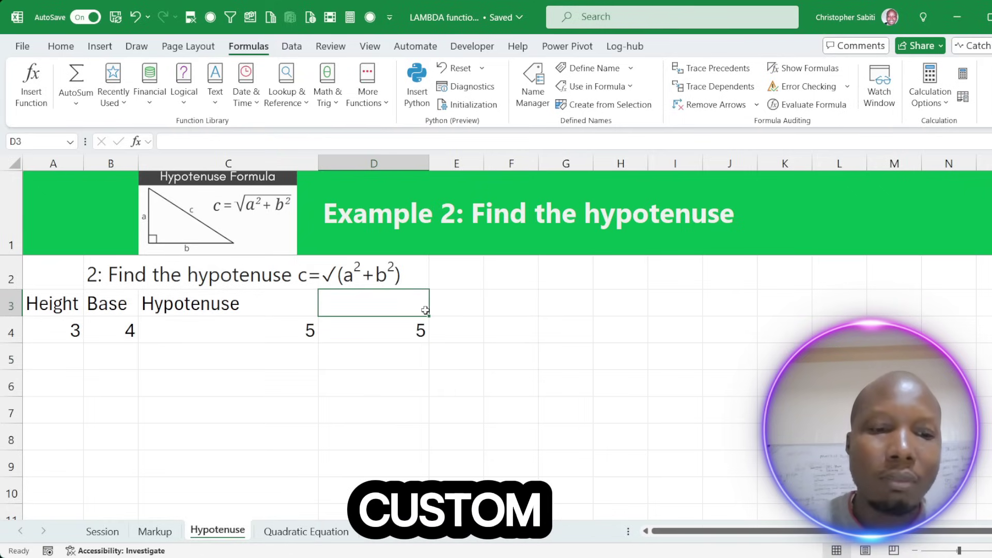
pyautogui.write('N')
pyautogui.press('BackSpace')
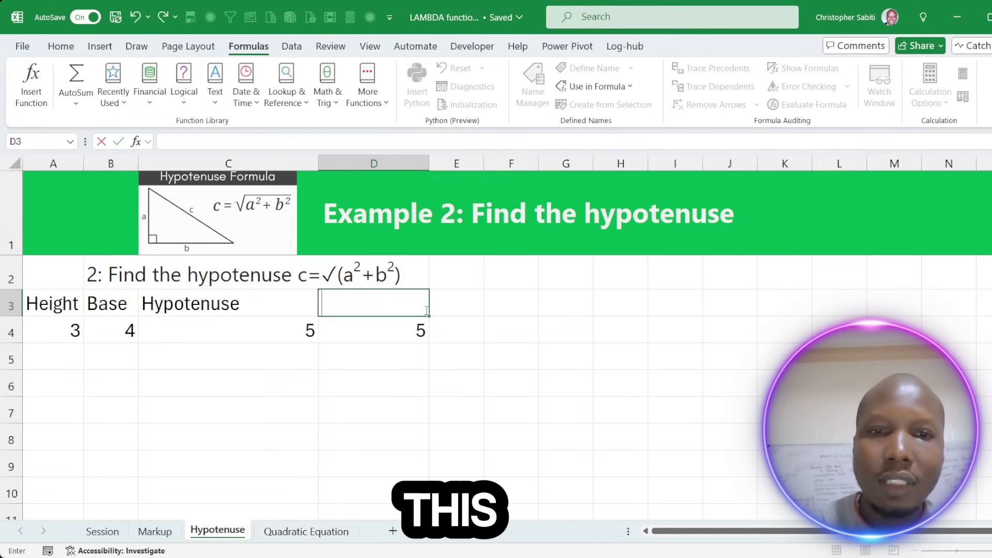
pyautogui.write('Lambda')
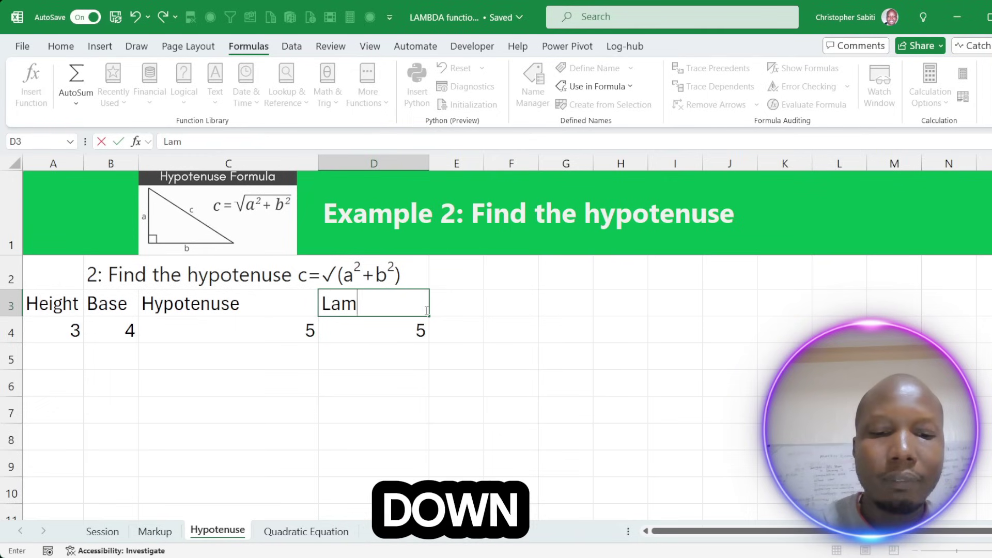
pyautogui.click(462, 295)
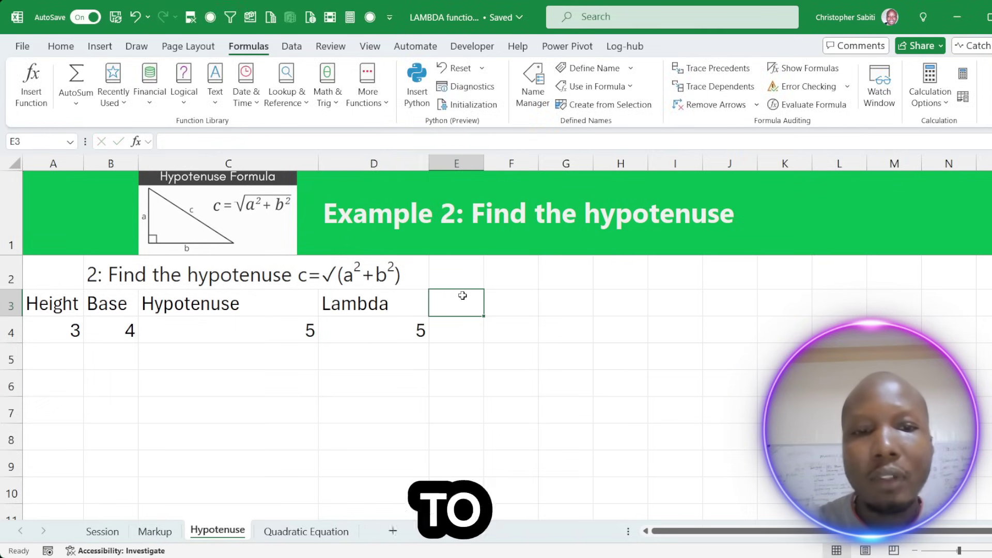
pyautogui.write('Custom')
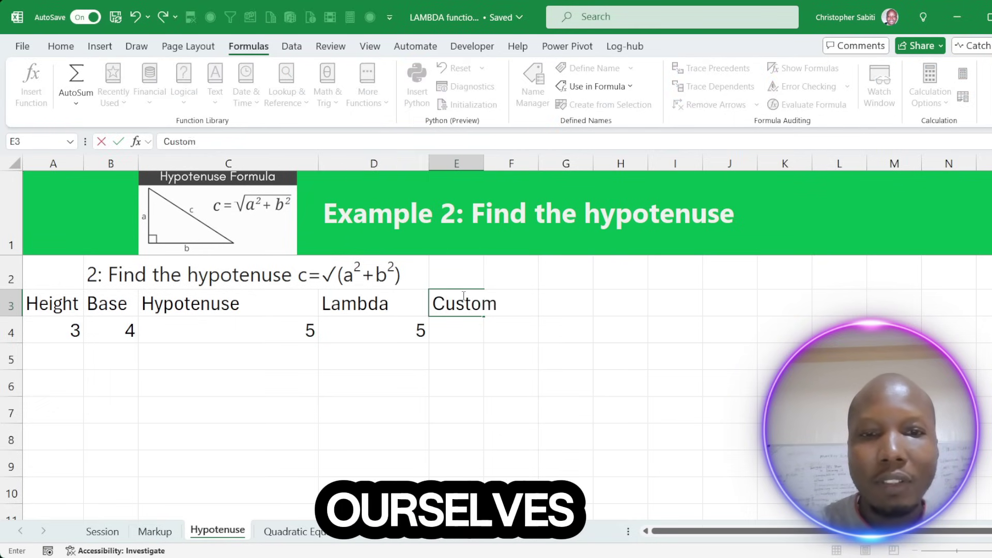
pyautogui.press('Return')
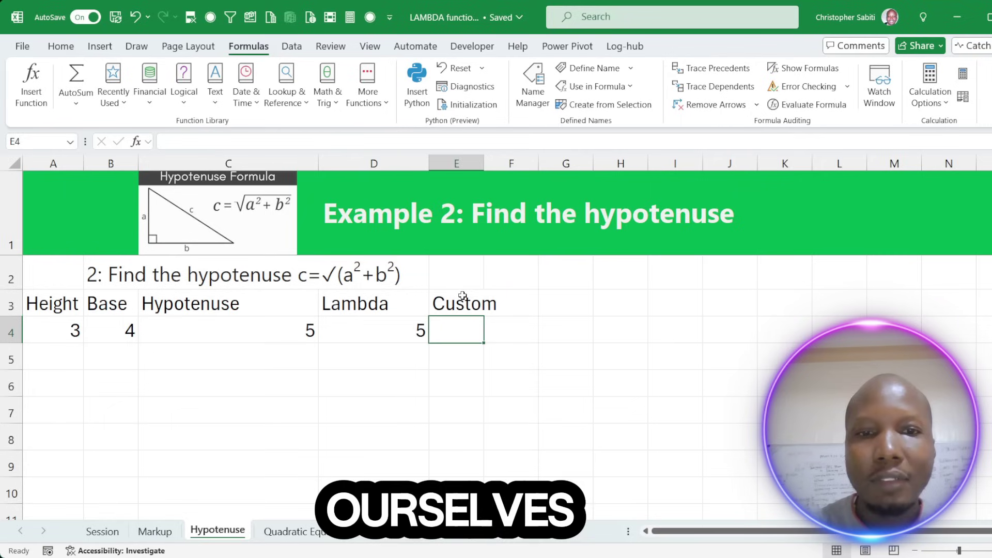
pyautogui.moveTo(486, 167); pyautogui.dragTo(502, 167)
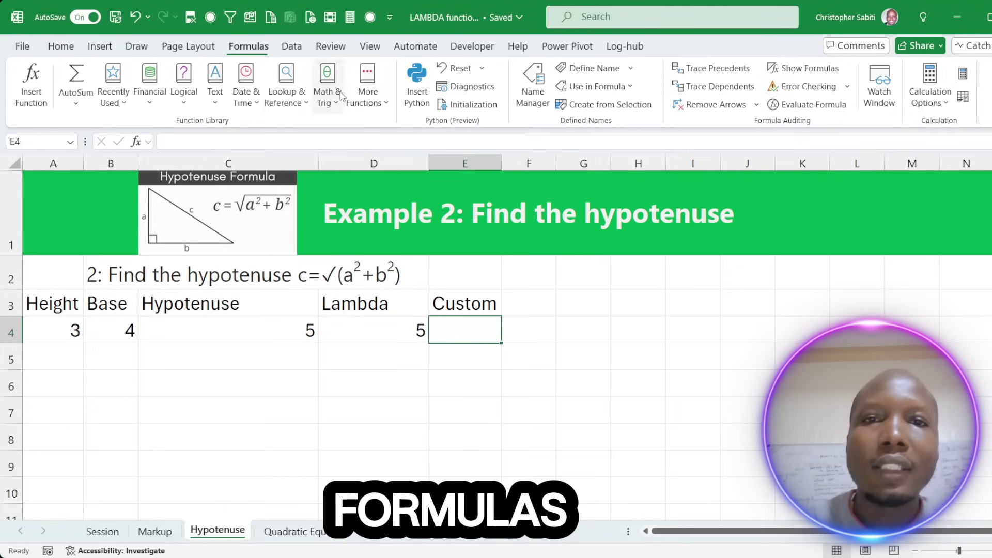
# - Open a new name definition for the custom hypotenuse function, and return to cell E4
pyautogui.click(593, 71)
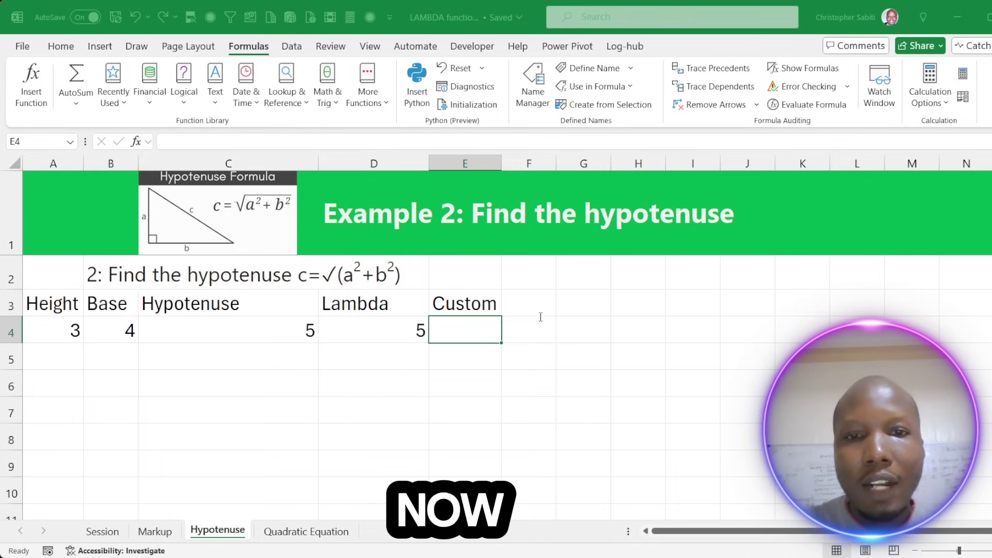
pyautogui.click(481, 324)
pyautogui.doubleClick(462, 329)
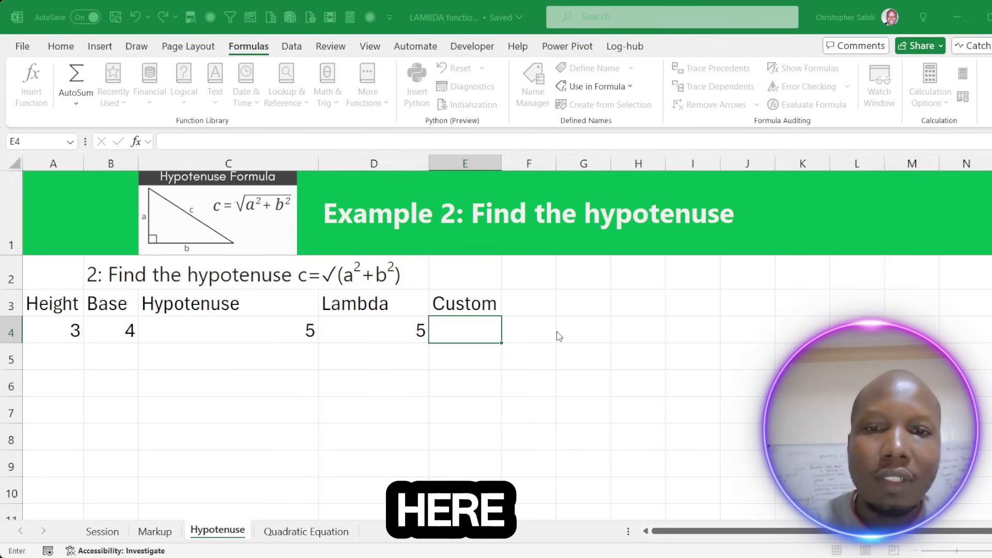
pyautogui.press('Escape')
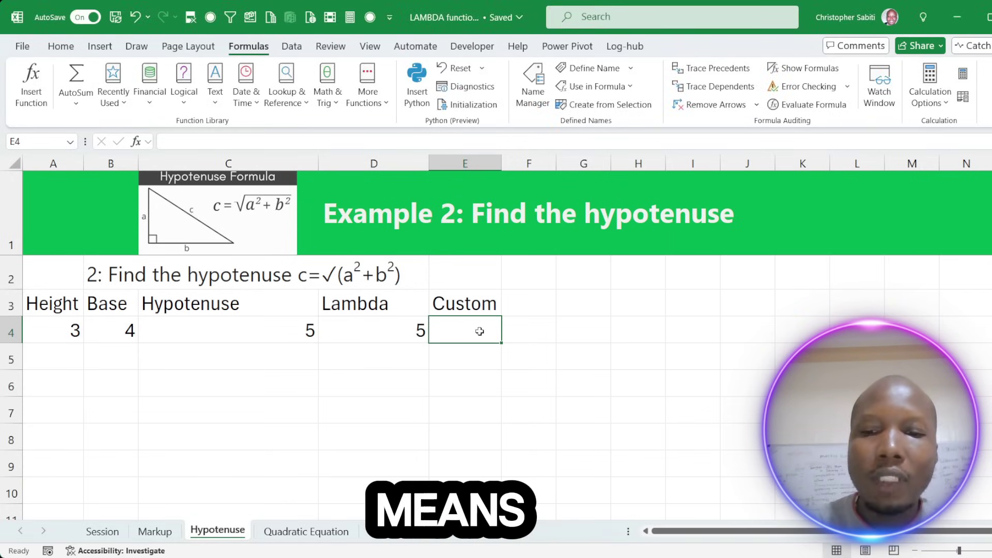
# - Enter =HypSabtech(A4,B4) in E4 to calculate the hypotenuse with the custom function
pyautogui.write('=')
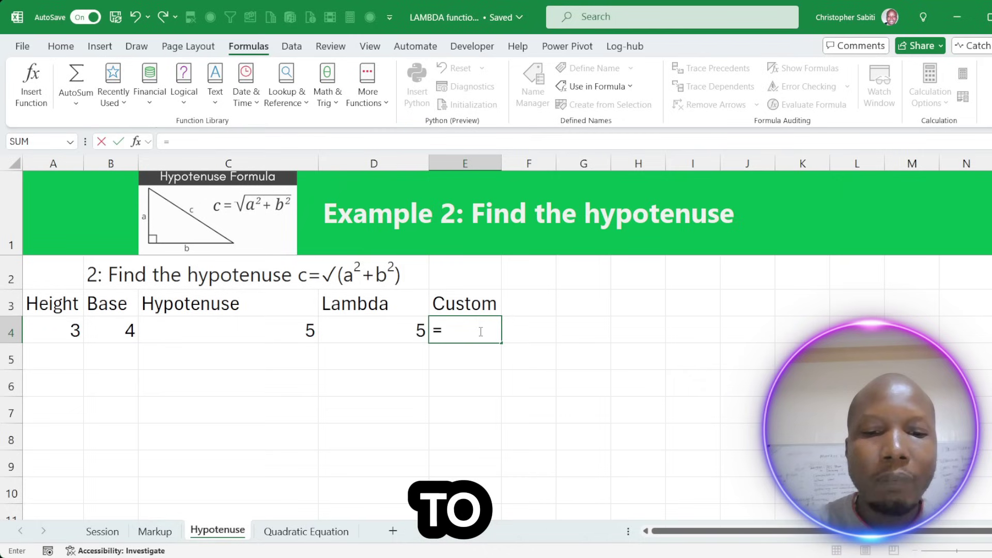
pyautogui.write('hy')
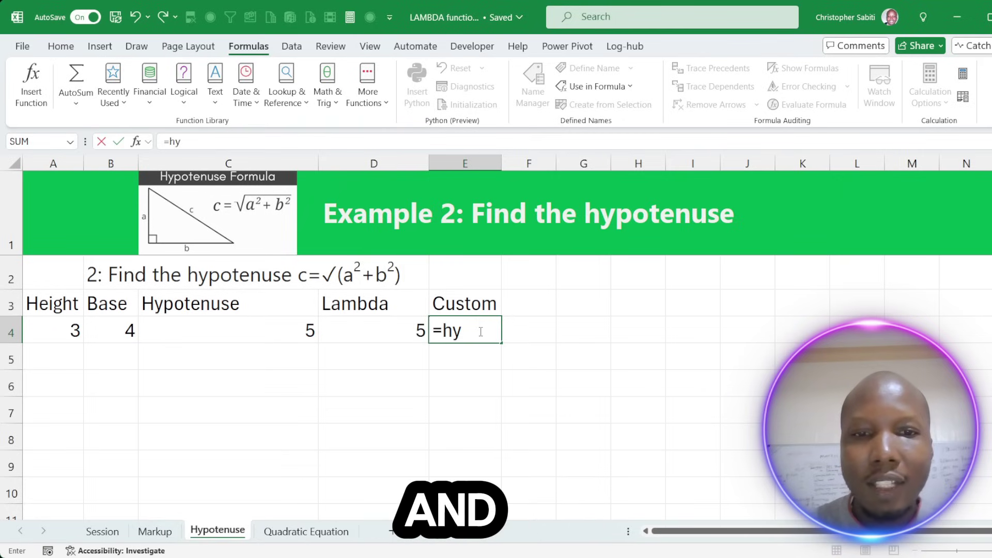
pyautogui.write('p')
pyautogui.press('Tab')
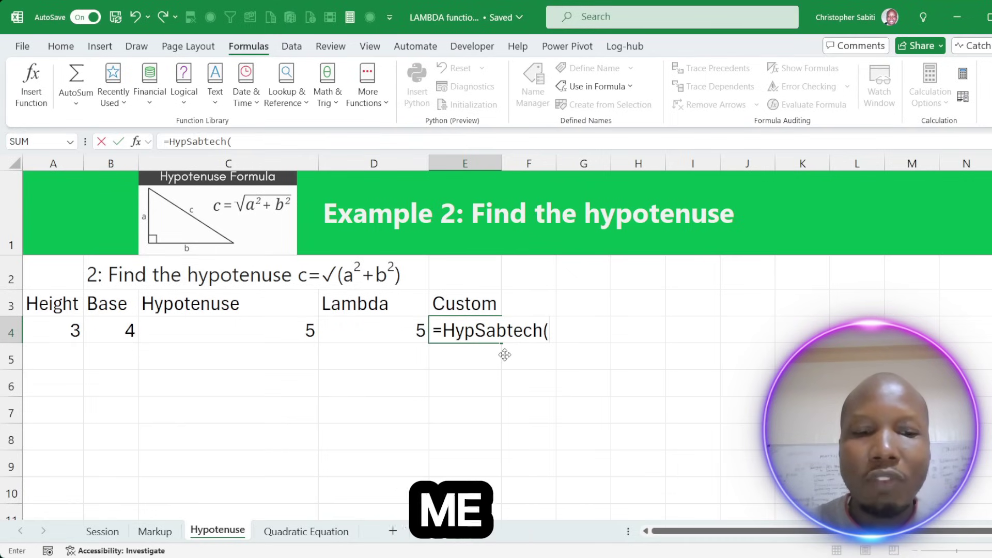
pyautogui.click(46, 329)
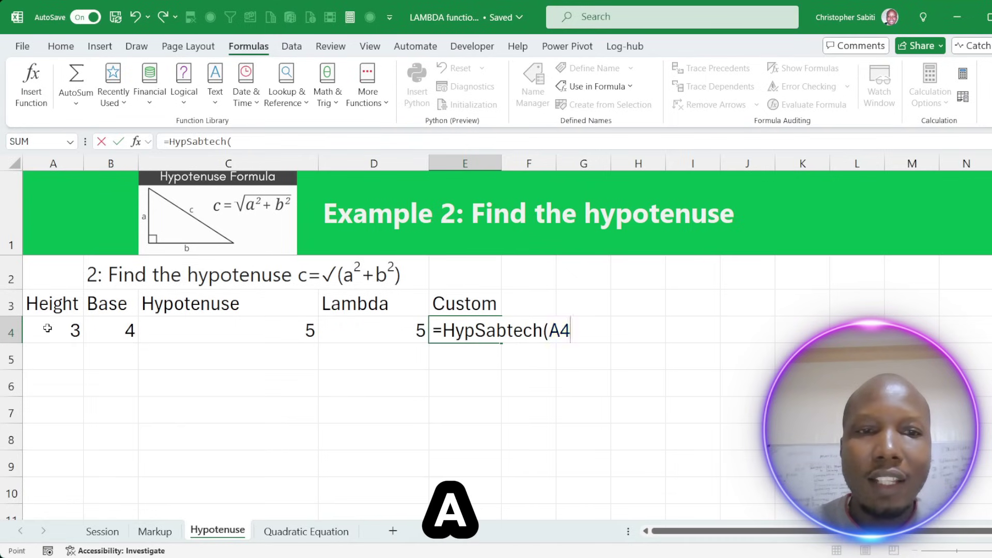
pyautogui.write(',')
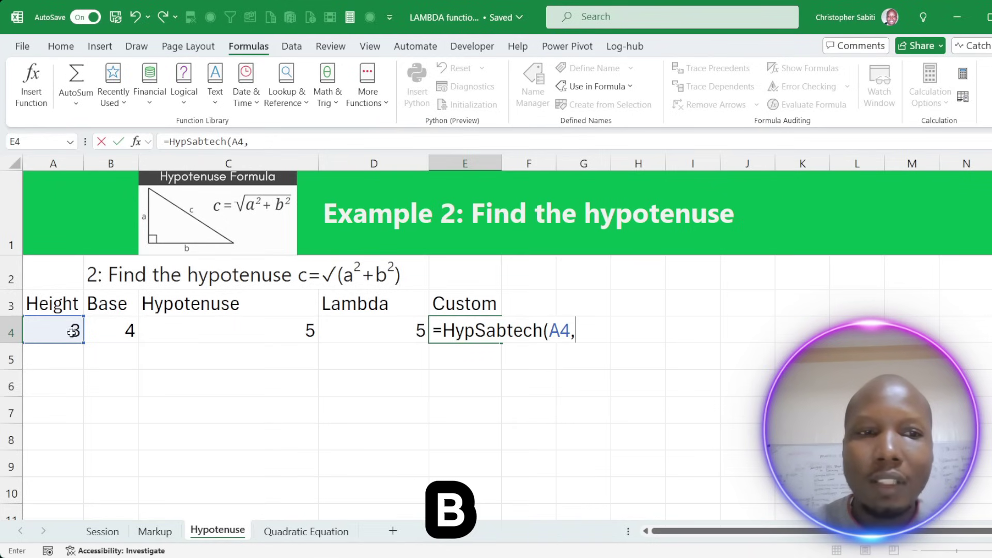
pyautogui.click(101, 326)
pyautogui.press('Return')
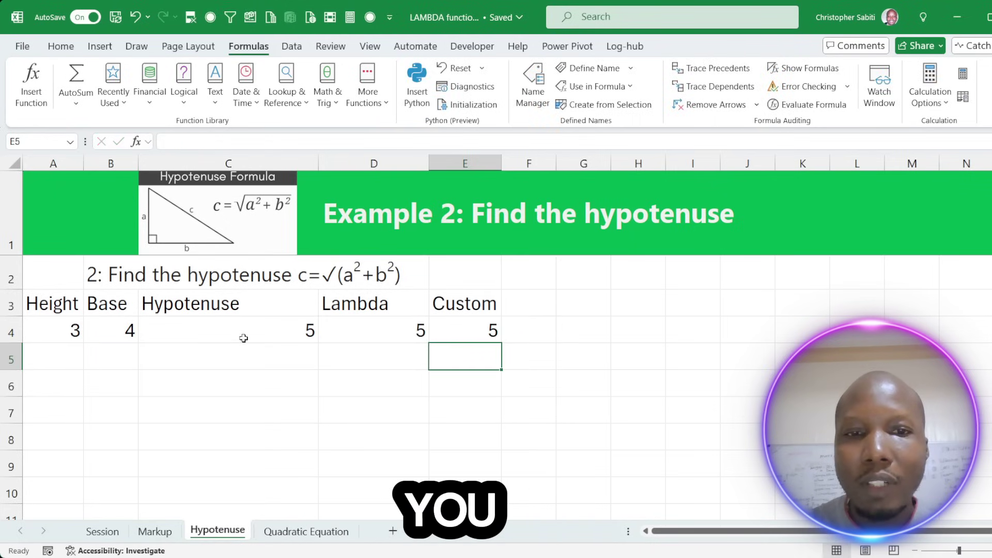
# - Add a second triangle in row 5 with Height 6 in A5 and Base 4.6 in B5
pyautogui.click(454, 327)
pyautogui.click(66, 354)
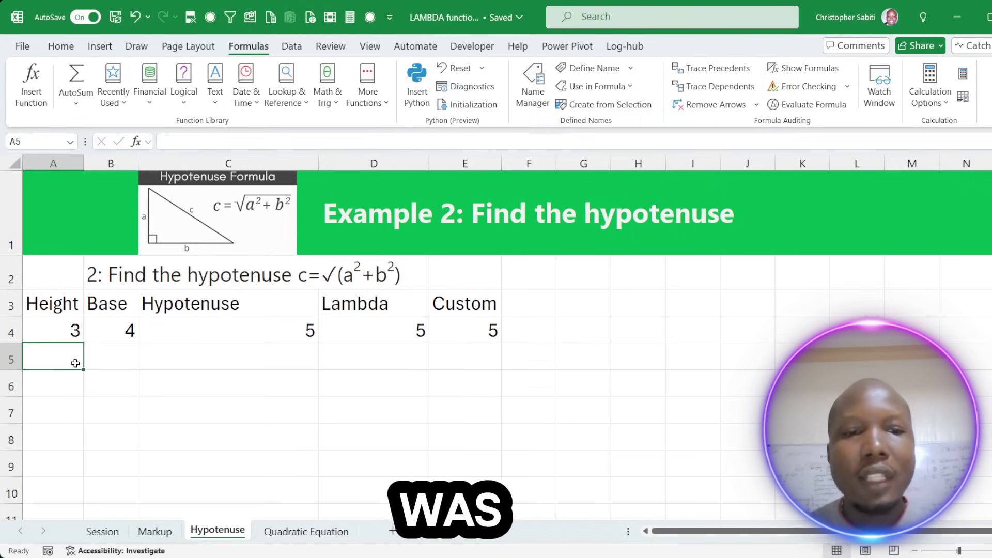
pyautogui.write('6')
pyautogui.click(111, 360)
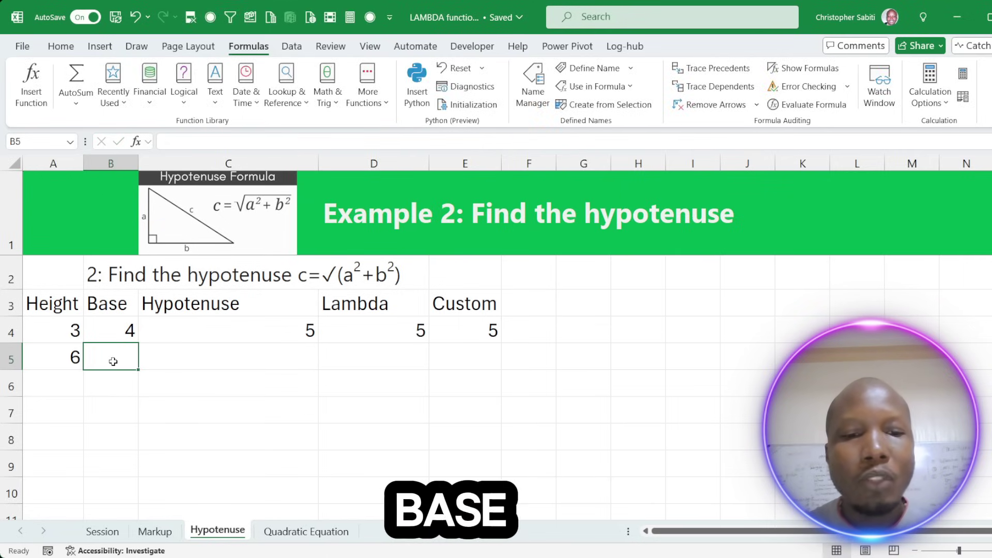
pyautogui.write('4')
pyautogui.press('BackSpace')
pyautogui.write('.')
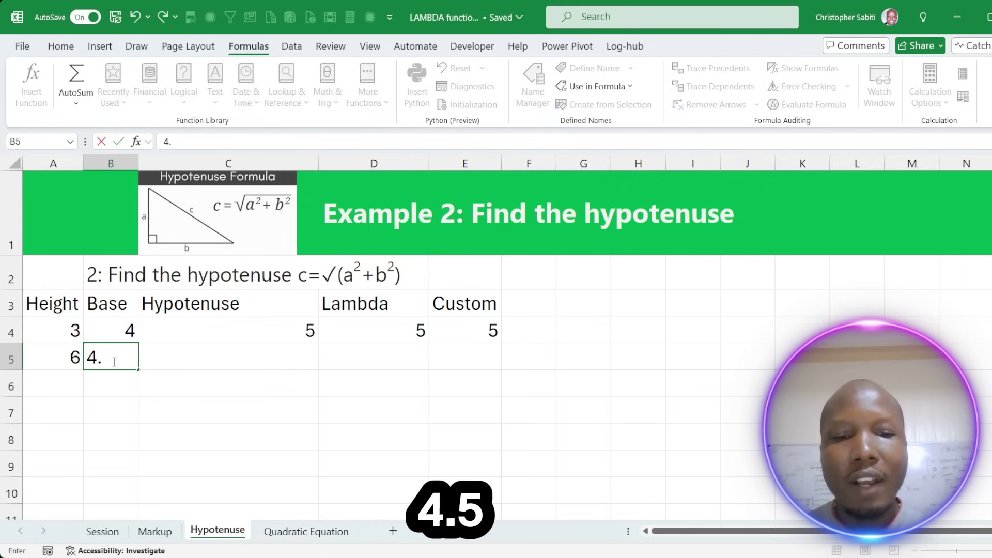
pyautogui.write('6')
pyautogui.click(227, 359)
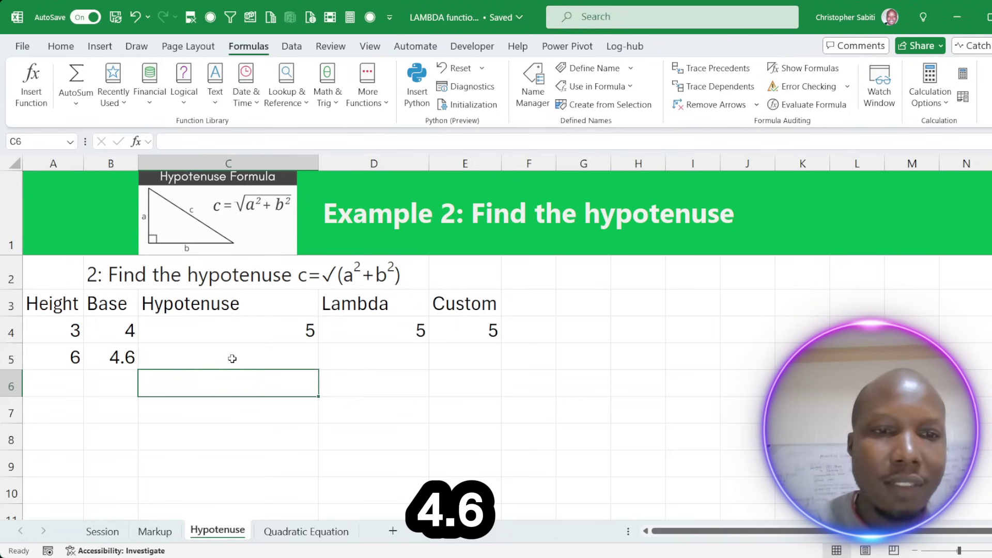
# - Fill the formulas in C4, D4 and E4 down to row 5, and autofit column E's width
pyautogui.click(303, 329)
pyautogui.moveTo(318, 343); pyautogui.dragTo(317, 358)
pyautogui.click(361, 333)
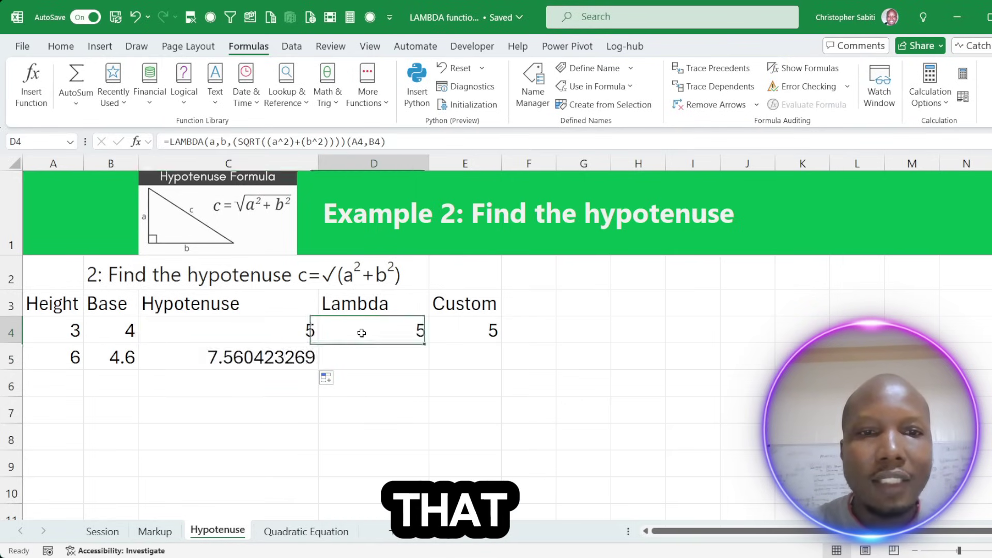
pyautogui.moveTo(424, 343); pyautogui.dragTo(410, 377)
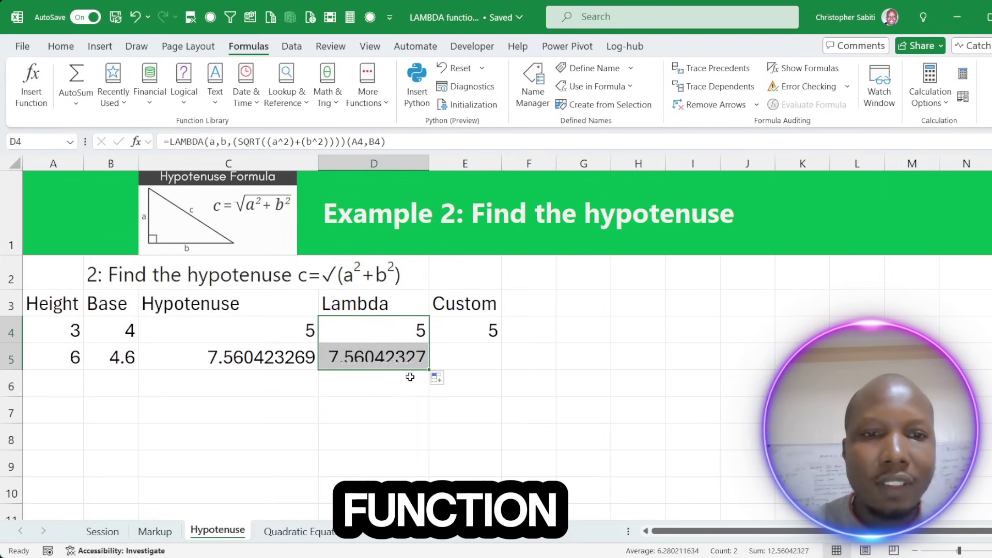
pyautogui.click(455, 329)
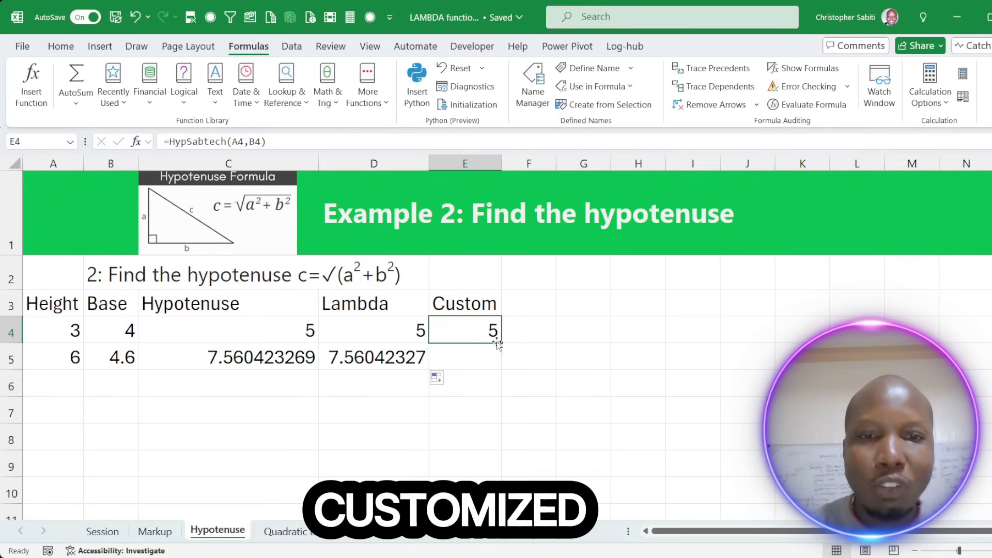
pyautogui.moveTo(497, 344); pyautogui.dragTo(514, 372)
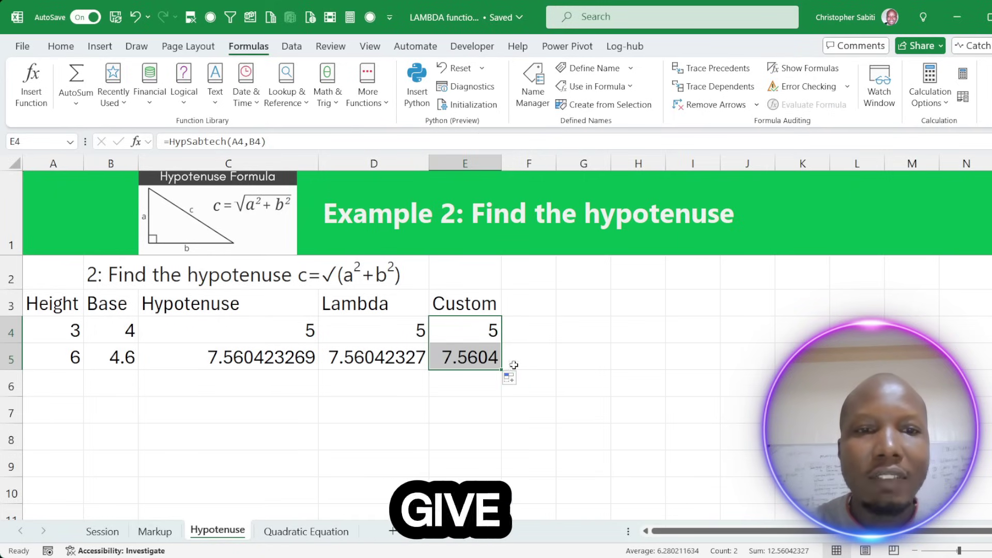
pyautogui.click(487, 352)
pyautogui.doubleClick(502, 157)
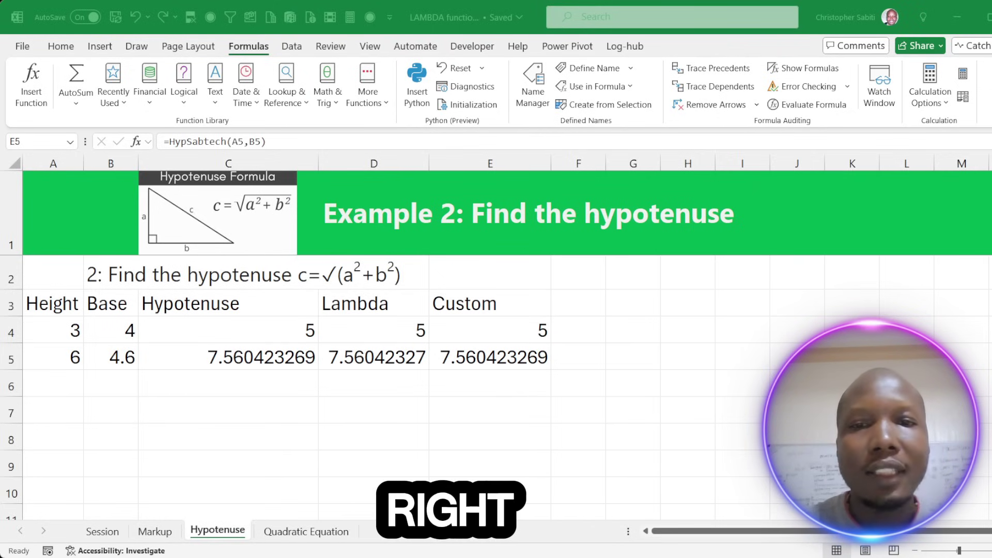
# - Open the Quadratic Equation sheet and look through its LAMBDA formula examples and the instructions for the QuadraticEquation function
pyautogui.hotkey('alt', 'Tab')
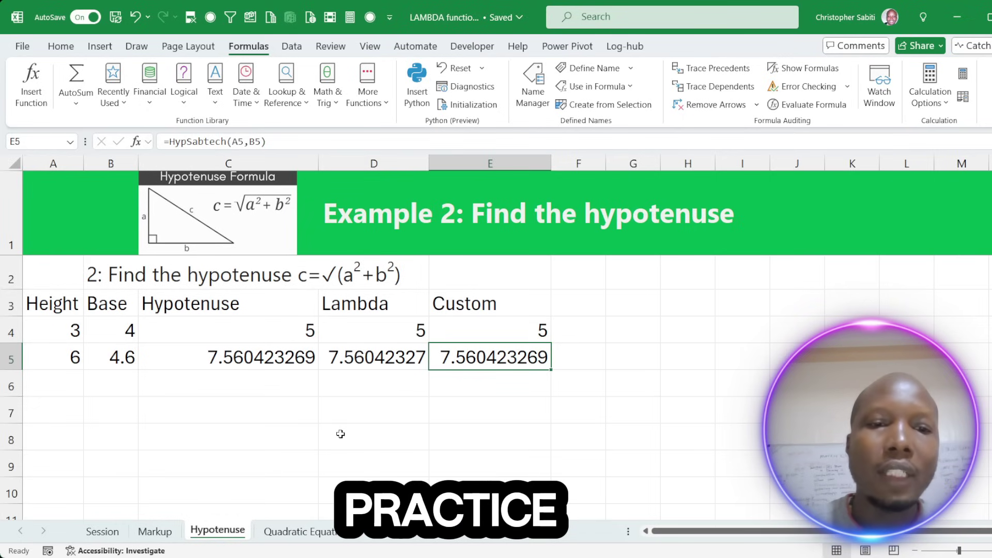
pyautogui.click(305, 533)
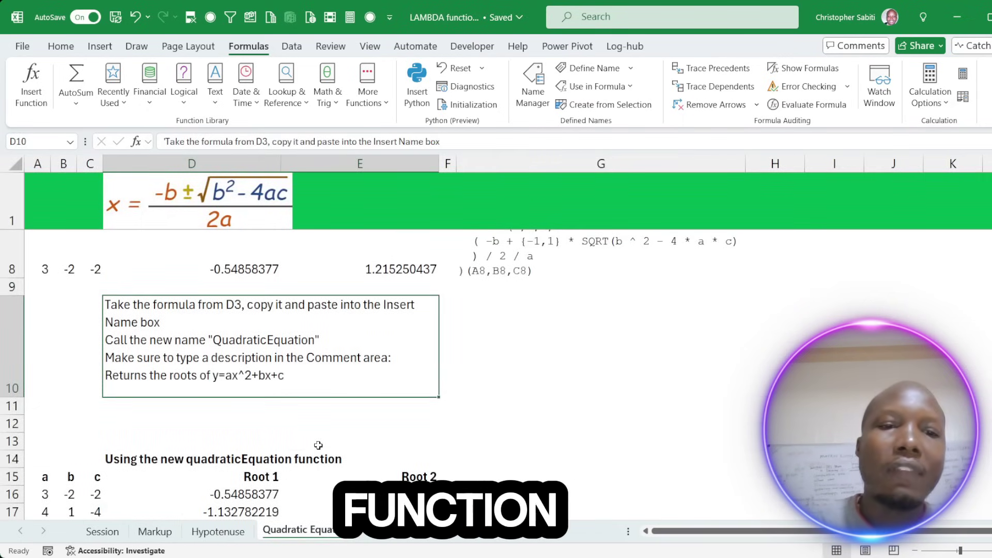
pyautogui.scroll(-2, 340, 297)
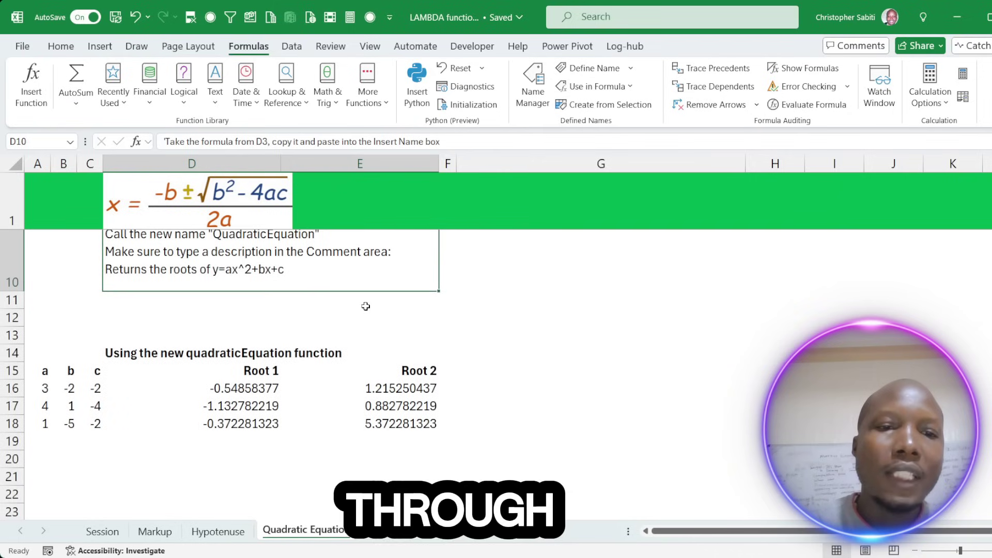
pyautogui.scroll(3, 268, 361)
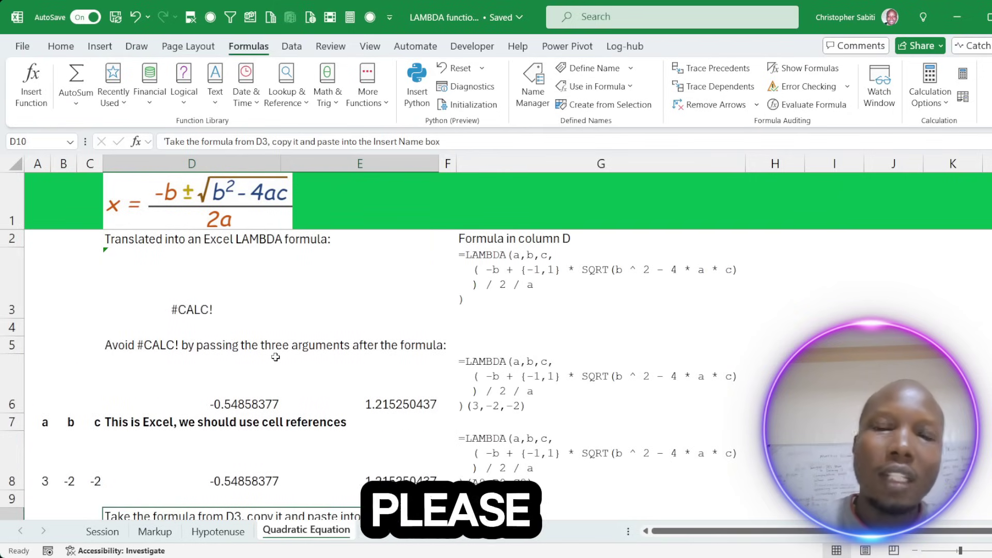